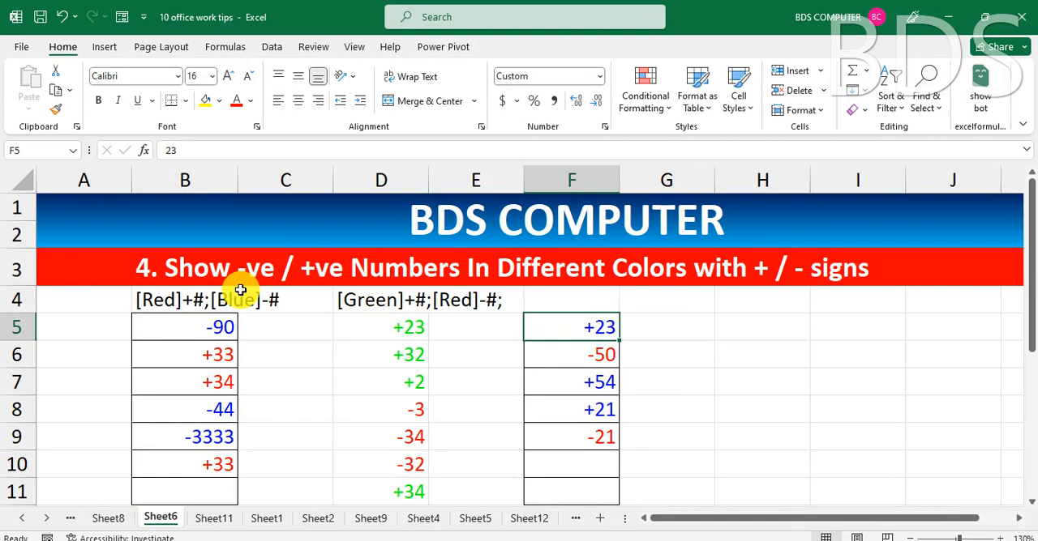
Review the number-format examples on Sheet8, Sheet10 and Sheet3, including the marks cell B6 on Sheet3.
click(107, 519)
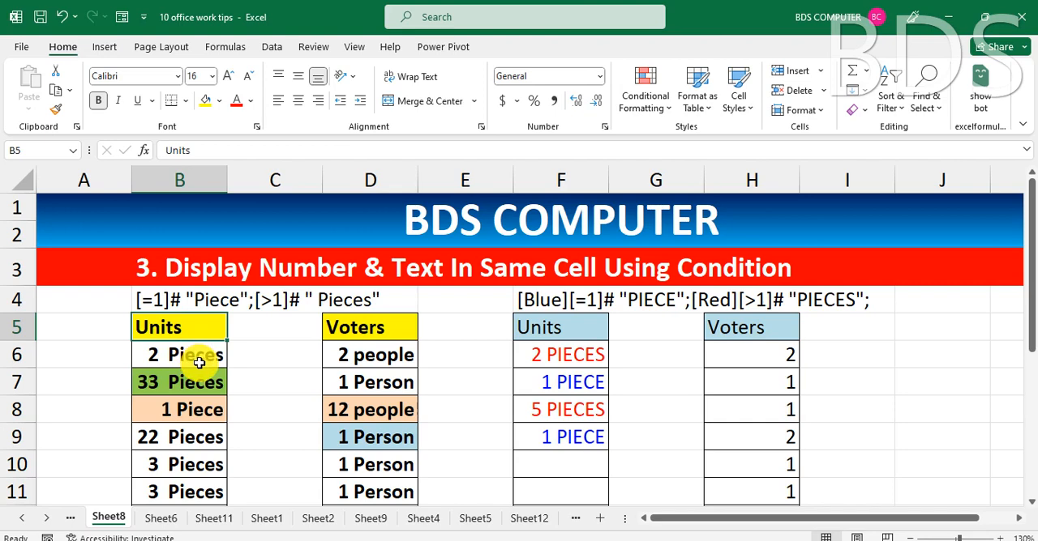
click(22, 519)
click(111, 519)
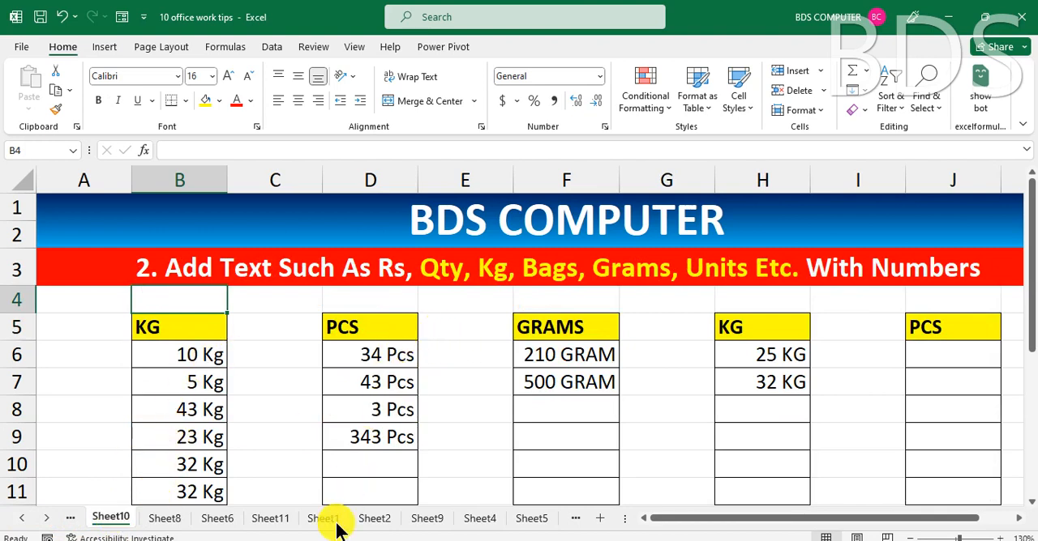
click(18, 519)
click(110, 519)
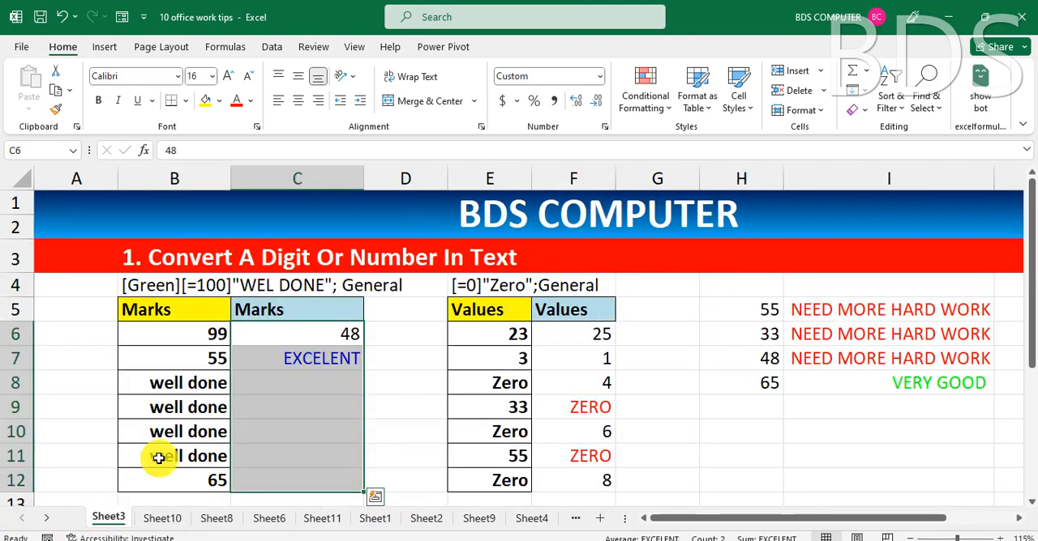
click(299, 359)
click(220, 329)
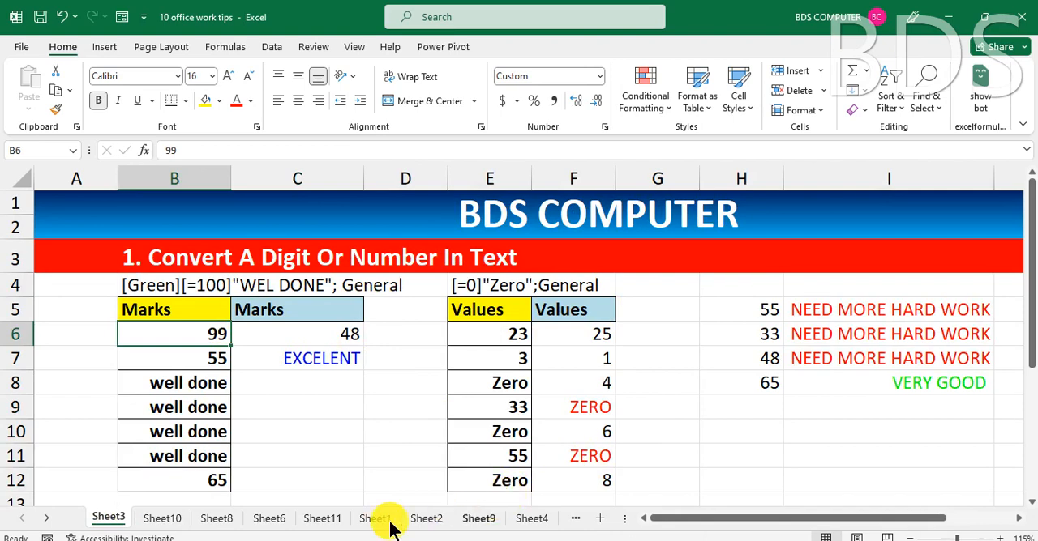
Open Sheet11 on displaying numbers in thousands and millions, and enter 1500 in cell I6.
click(320, 522)
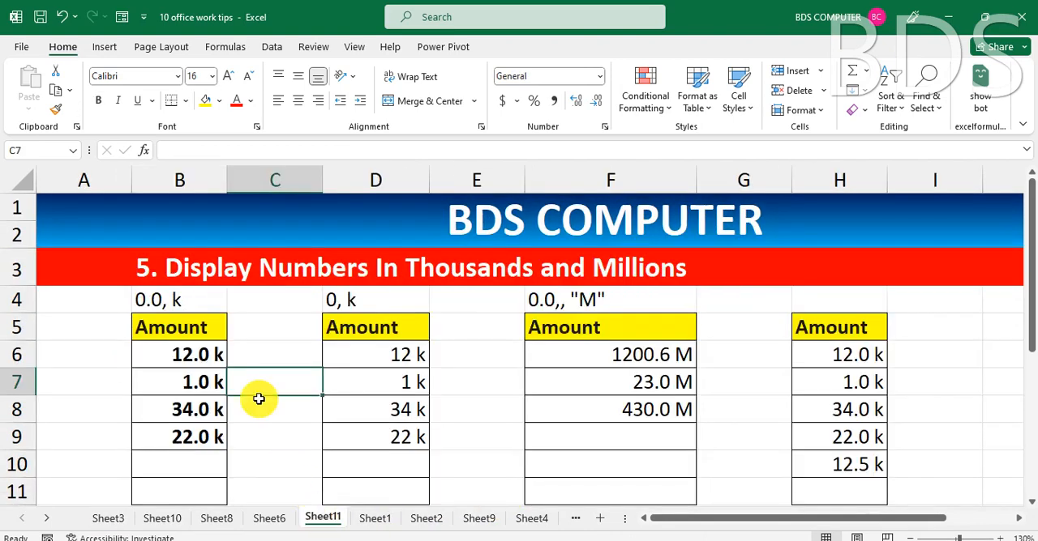
click(272, 328)
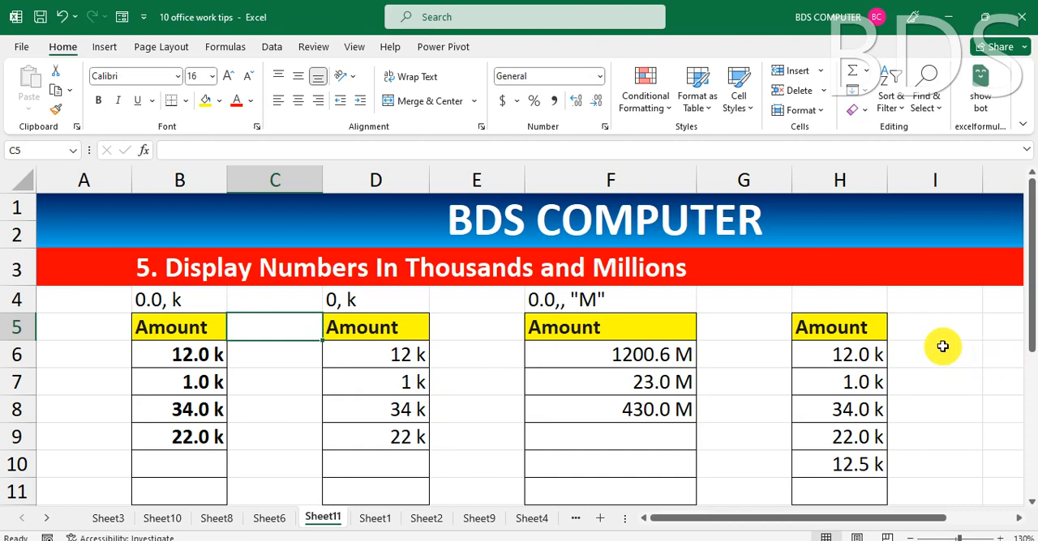
click(963, 360)
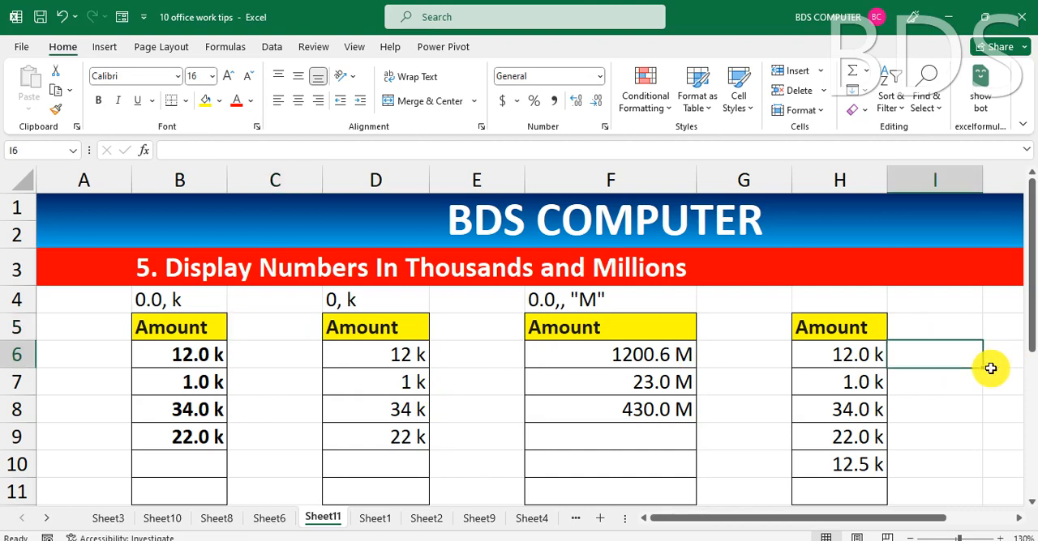
text(1500)
key(Return)
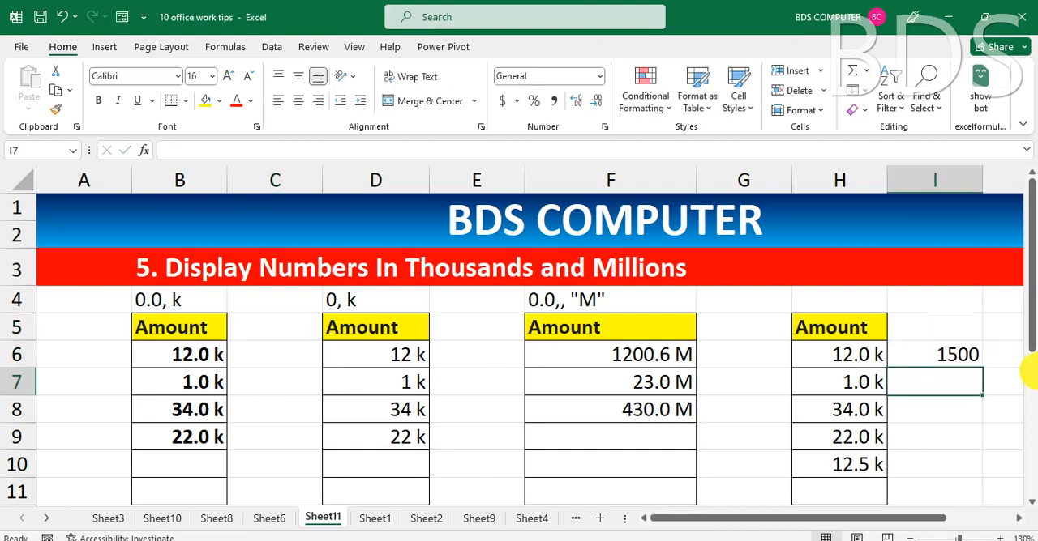
click(966, 359)
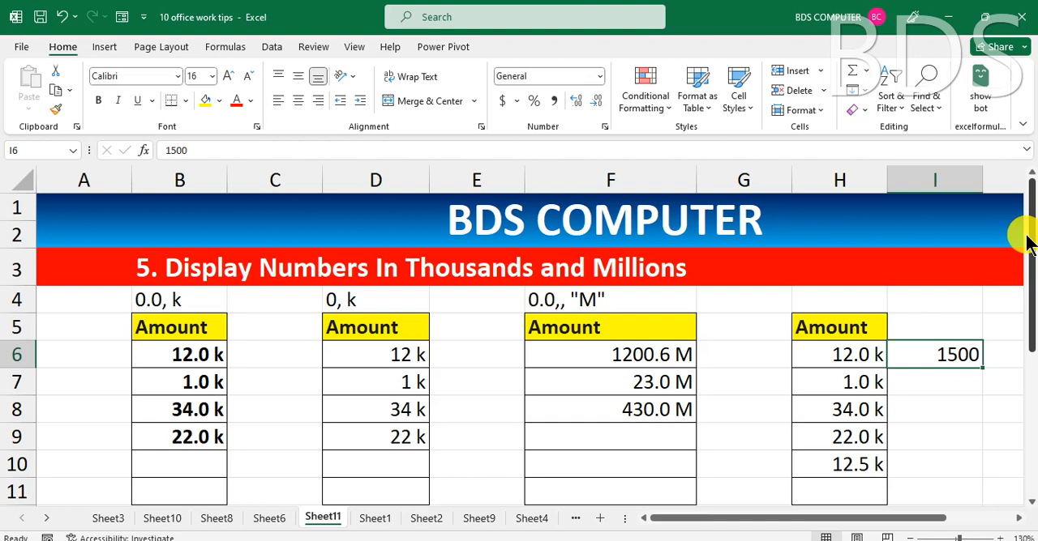
Apply the custom number format "0, k" to cells C6:C11.
scroll(654, 353, down, 1)
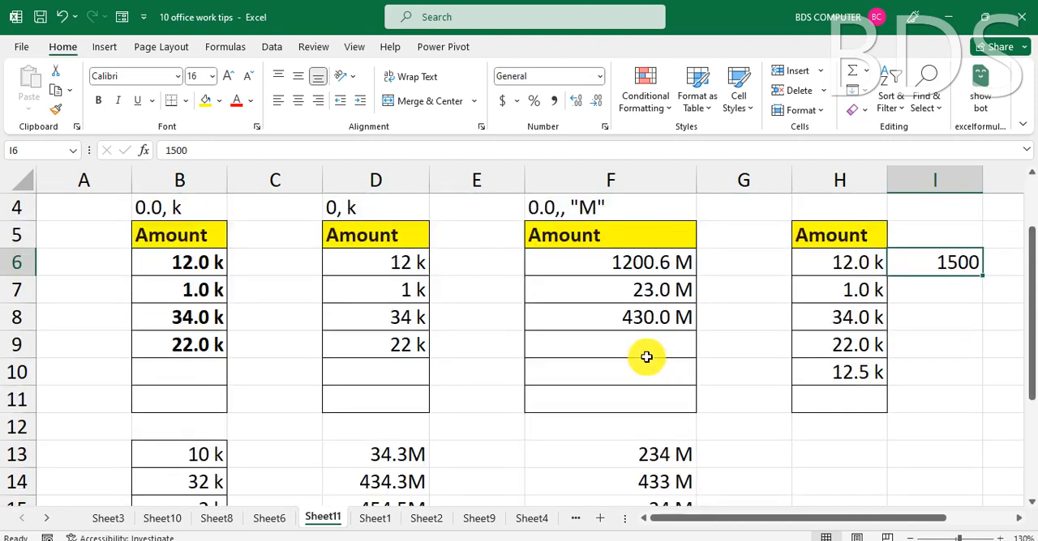
scroll(646, 358, up, 1)
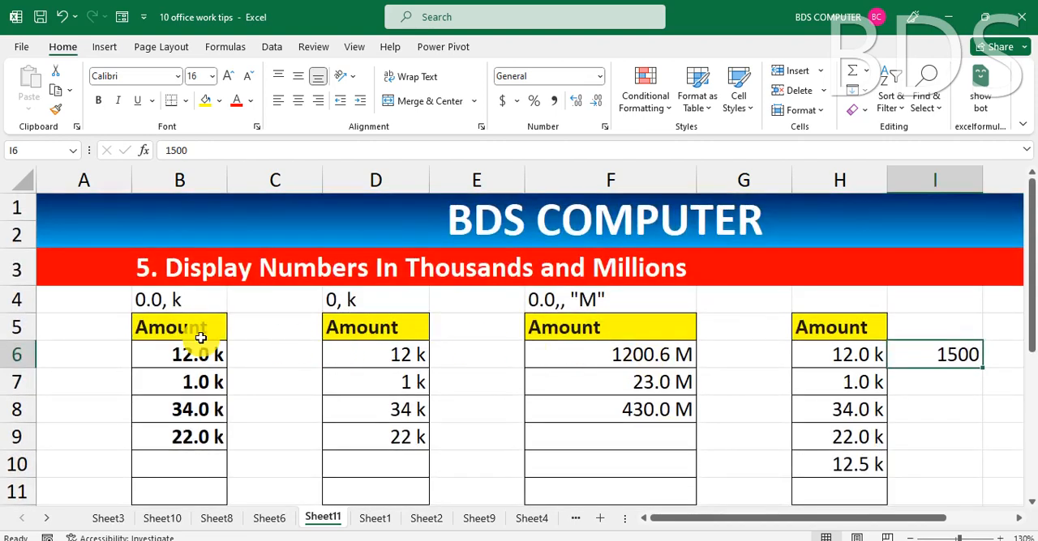
click(268, 355)
shift+click(263, 492)
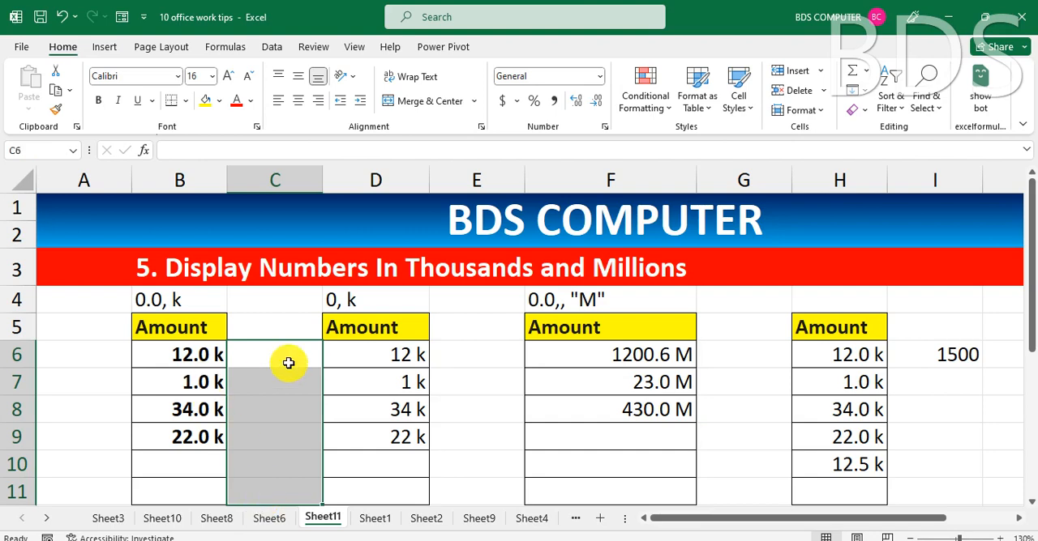
key(ctrl+1)
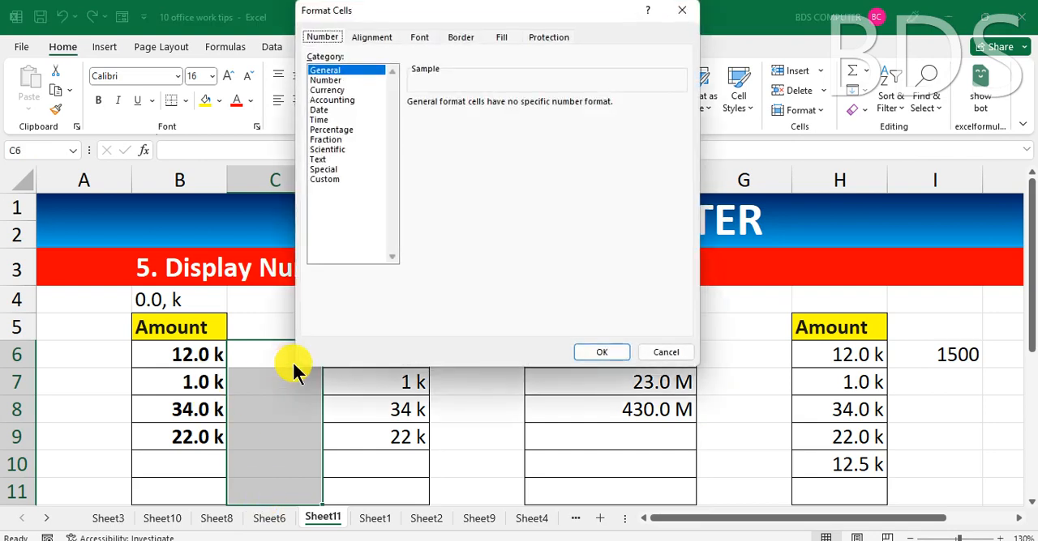
drag(427, 28, 480, 45)
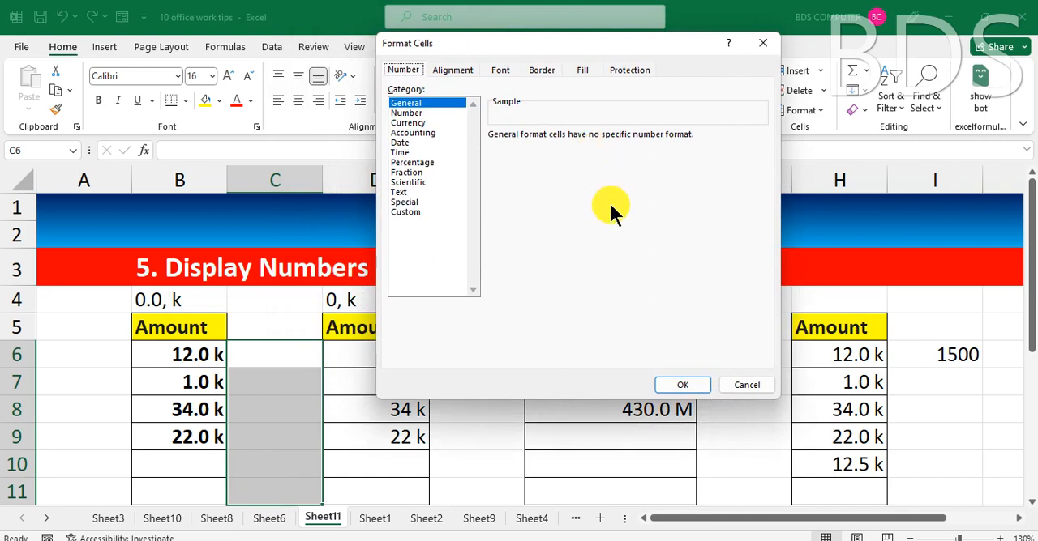
click(409, 212)
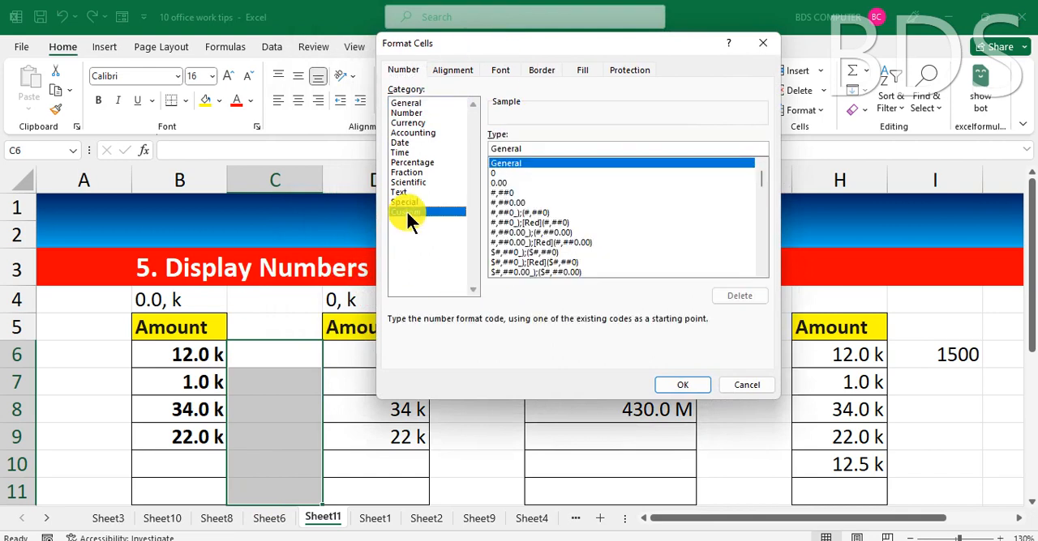
click(532, 149)
key(BackSpace)
key(BackSpace)
key(BackSpace)
key(BackSpace)
key(BackSpace)
key(BackSpace)
key(BackSpace)
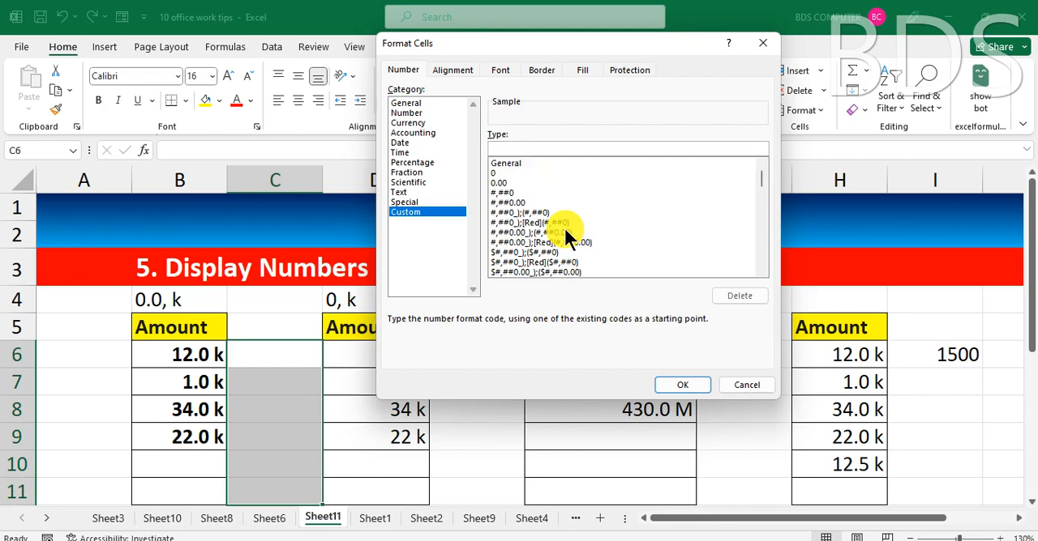
text(0, k)
click(686, 384)
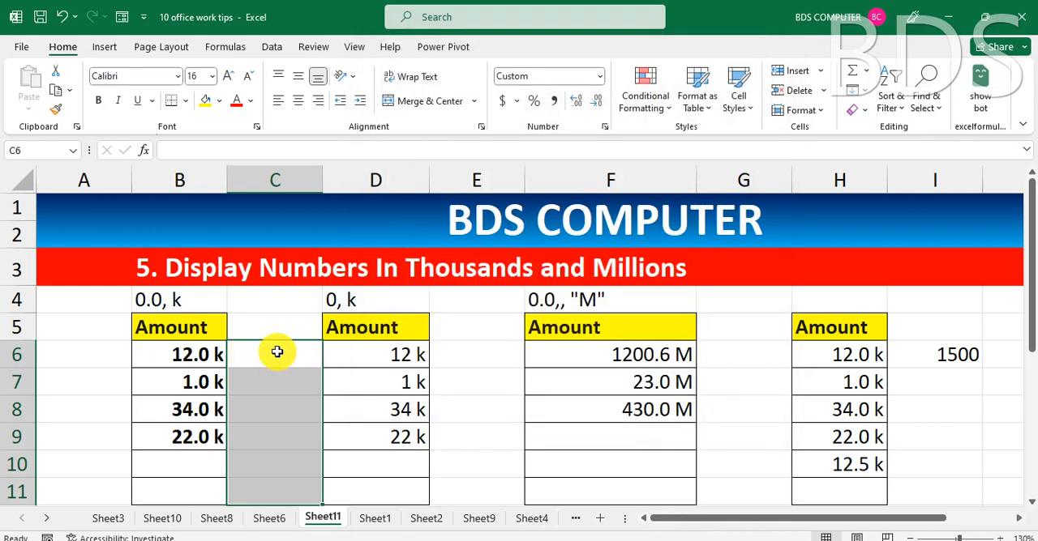
Enter 1500 in cell C6 to test the thousands format.
text(1500)
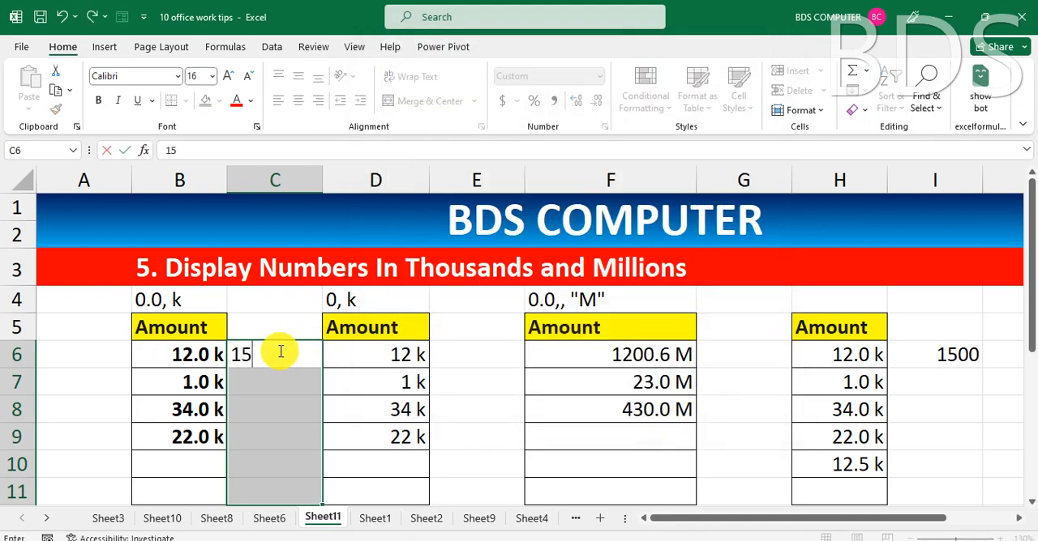
key(Return)
key(Return)
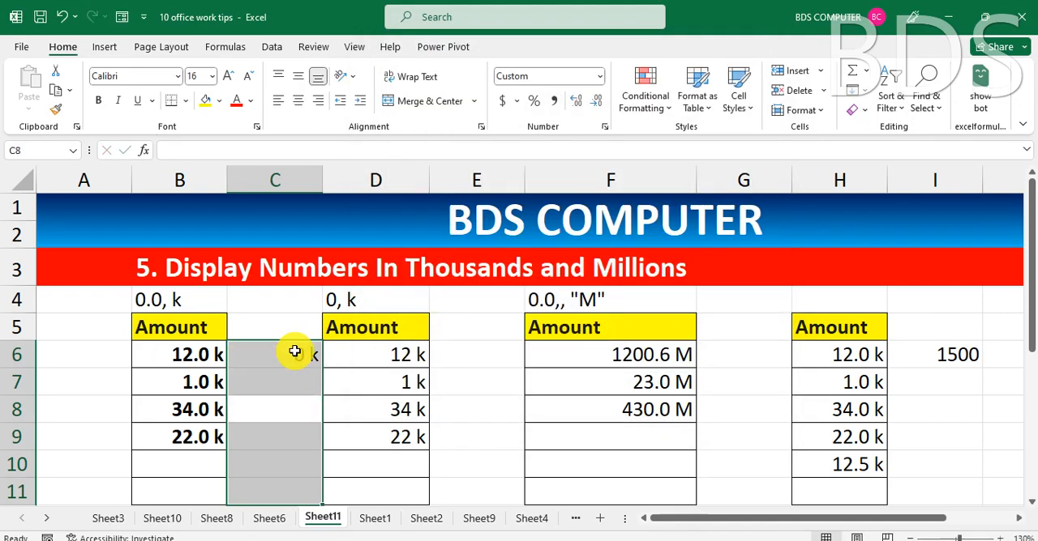
scroll(235, 486, down, 1)
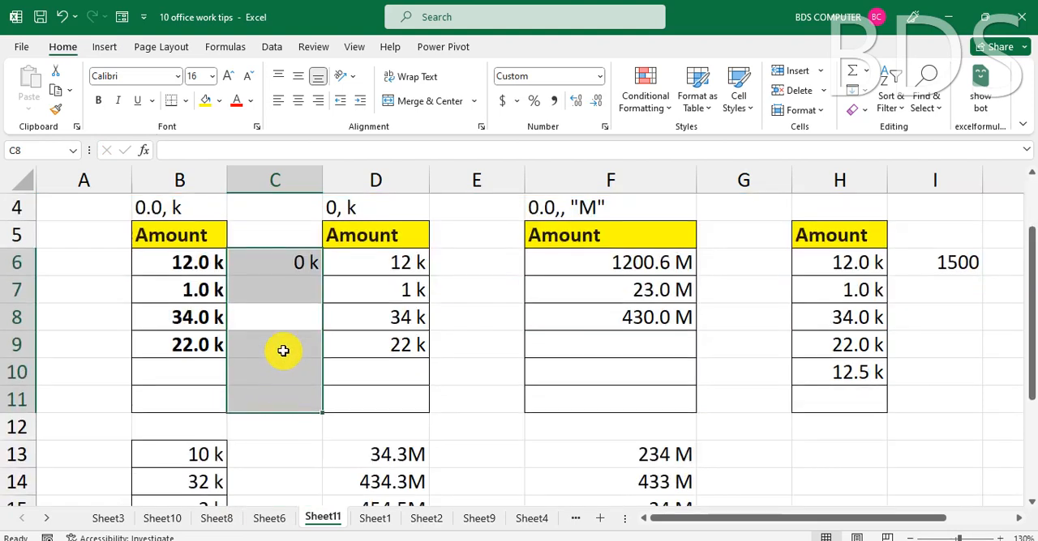
click(276, 263)
text(1500)
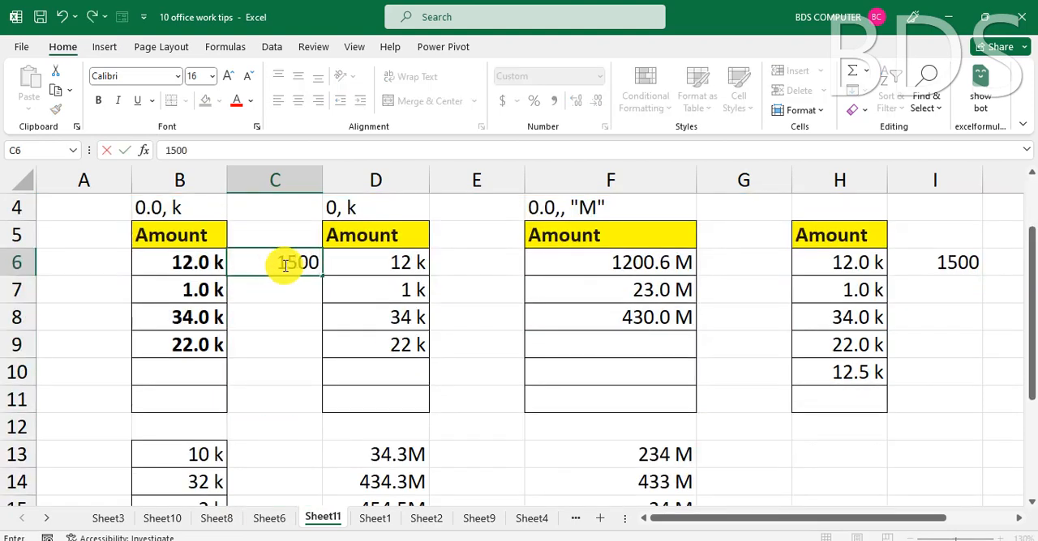
key(Return)
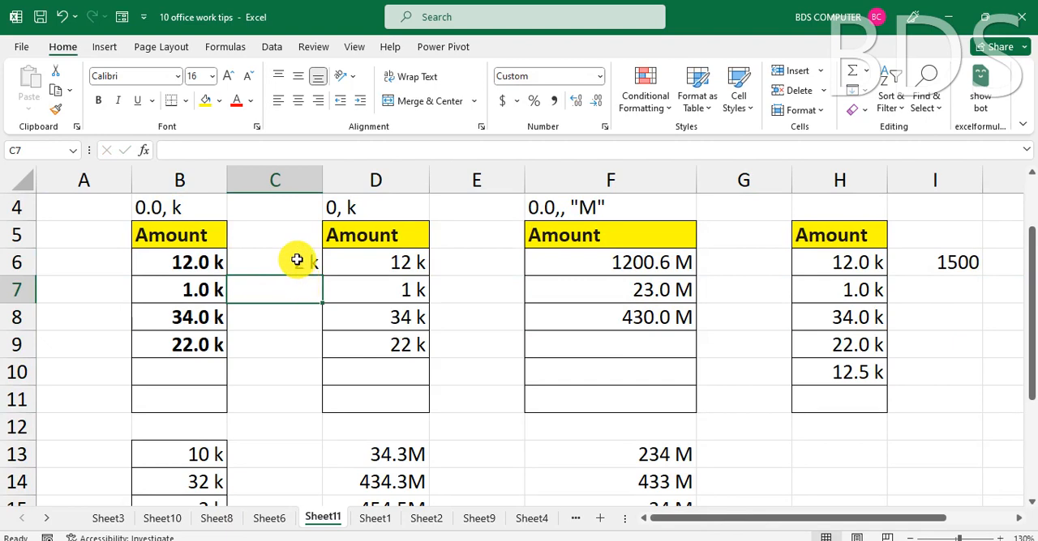
Replace the value in cell C6 with 1400.
click(297, 261)
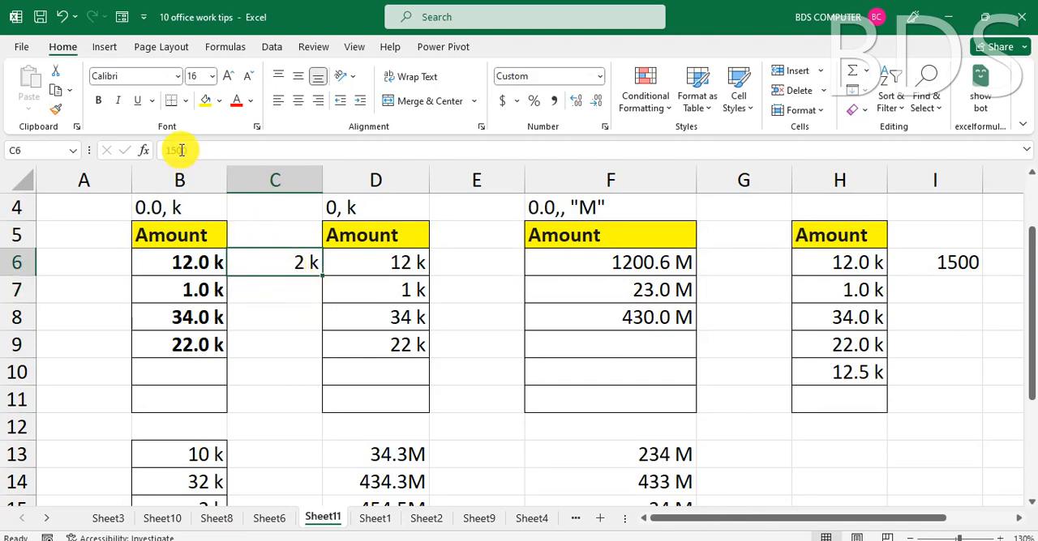
text(1400)
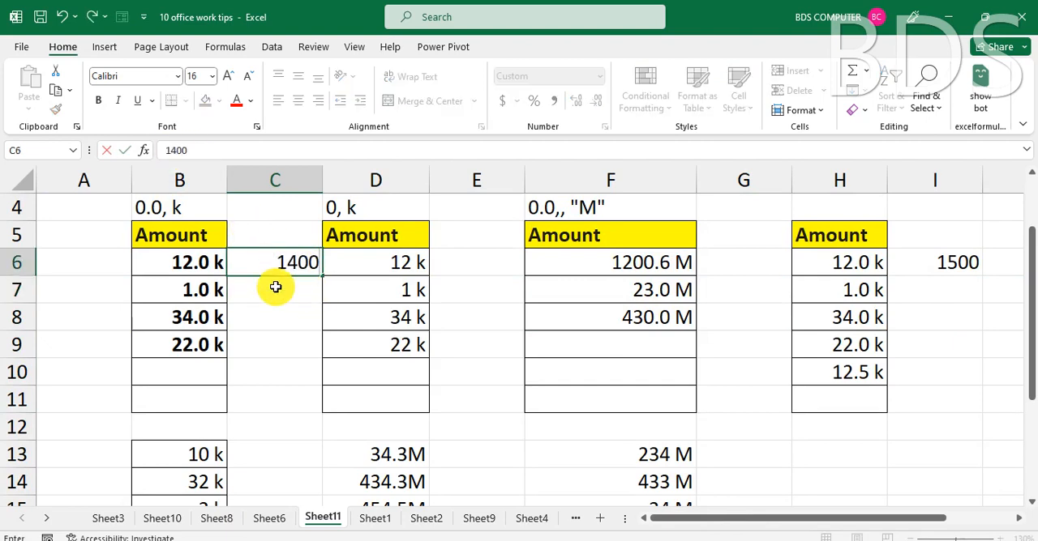
key(Return)
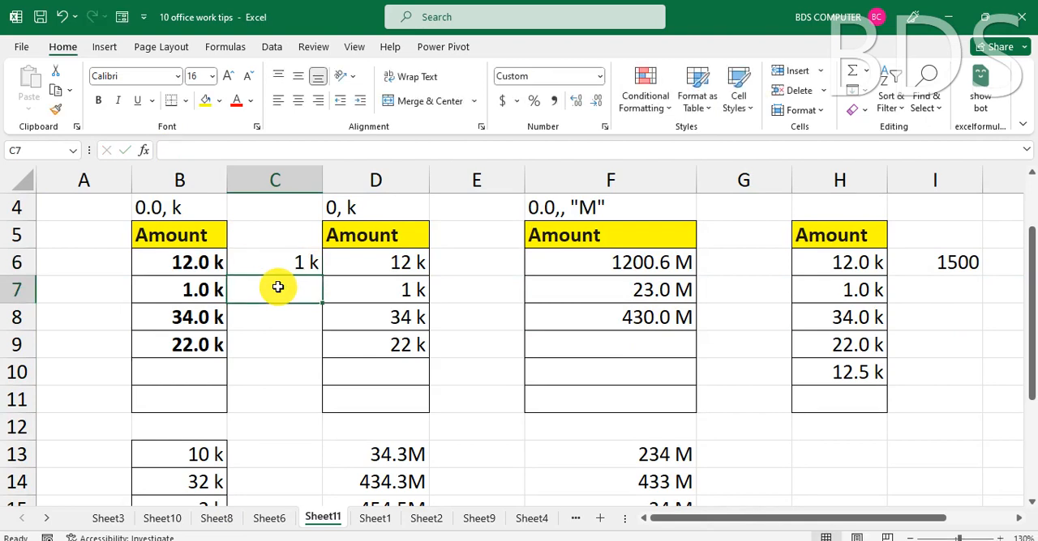
Change the custom number format of cells C6:C11 to "0.0, k" to include one decimal place.
drag(287, 262, 275, 380)
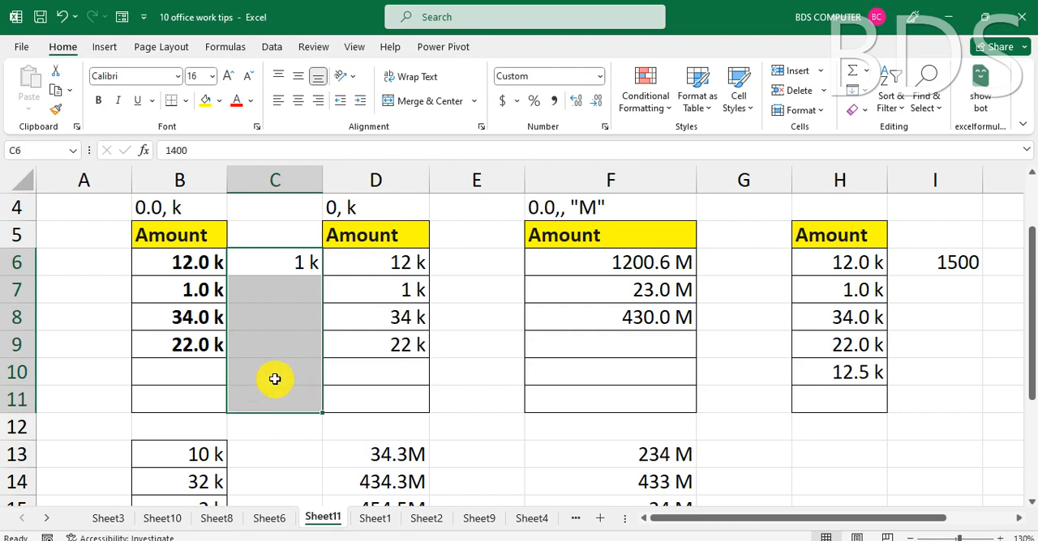
key(ctrl+1)
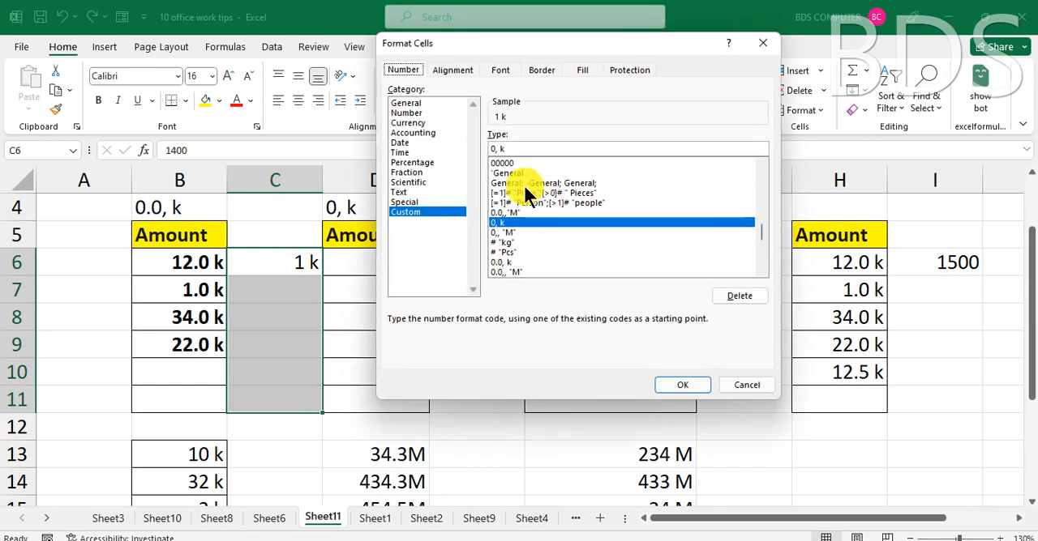
click(496, 148)
text(.0)
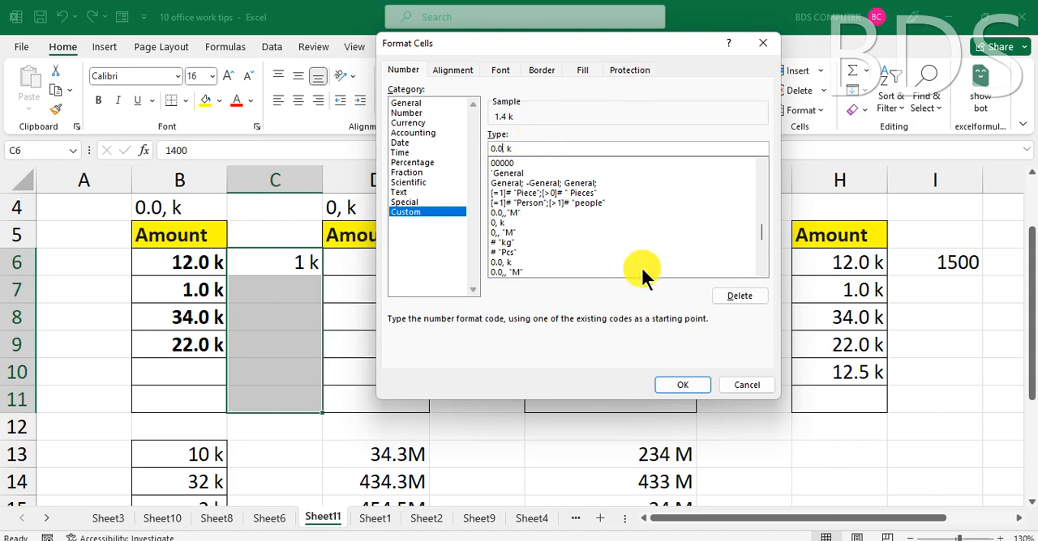
click(681, 385)
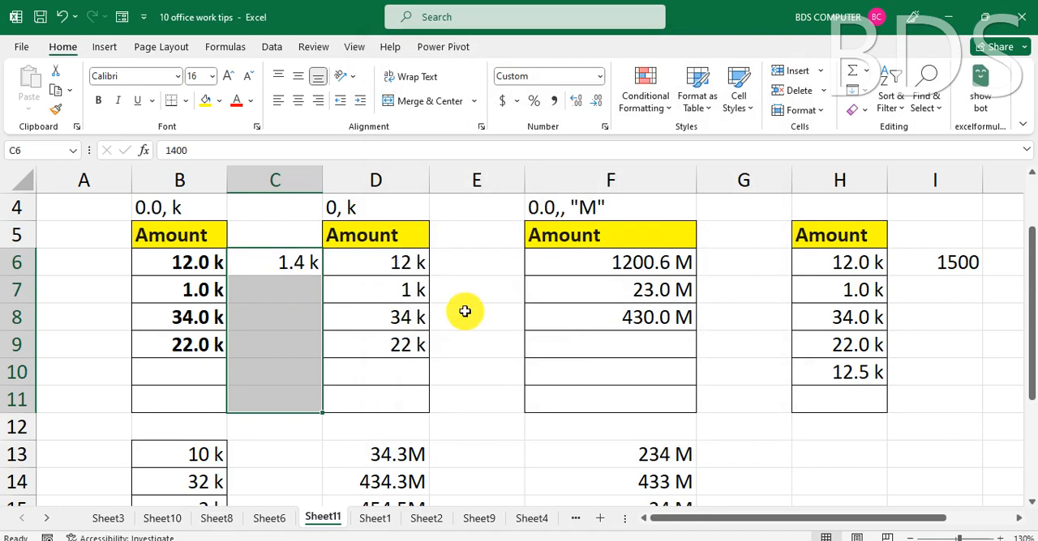
Enter 2300 in cell C7 and review the custom number format code used by column C.
key(Return)
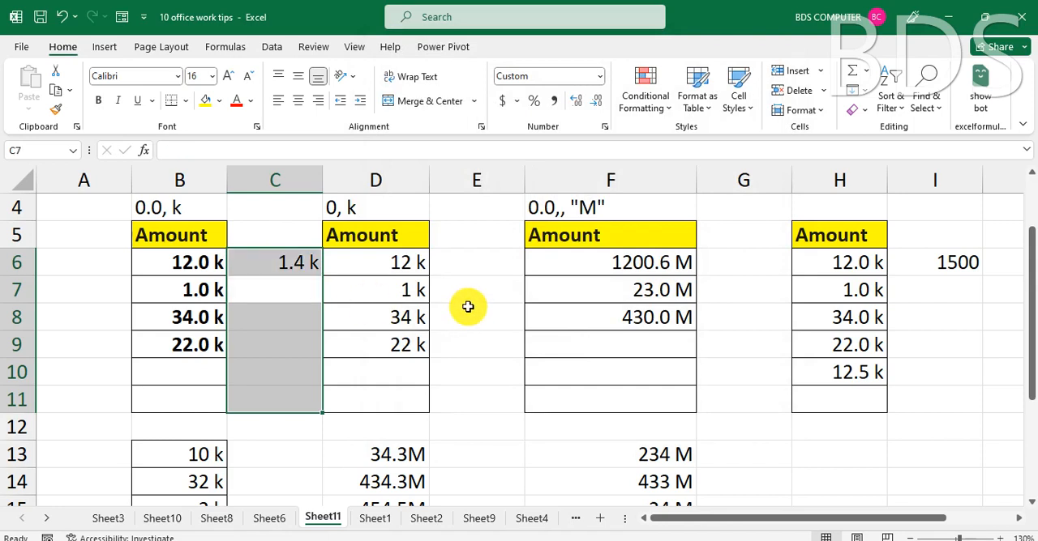
text(2300)
key(Return)
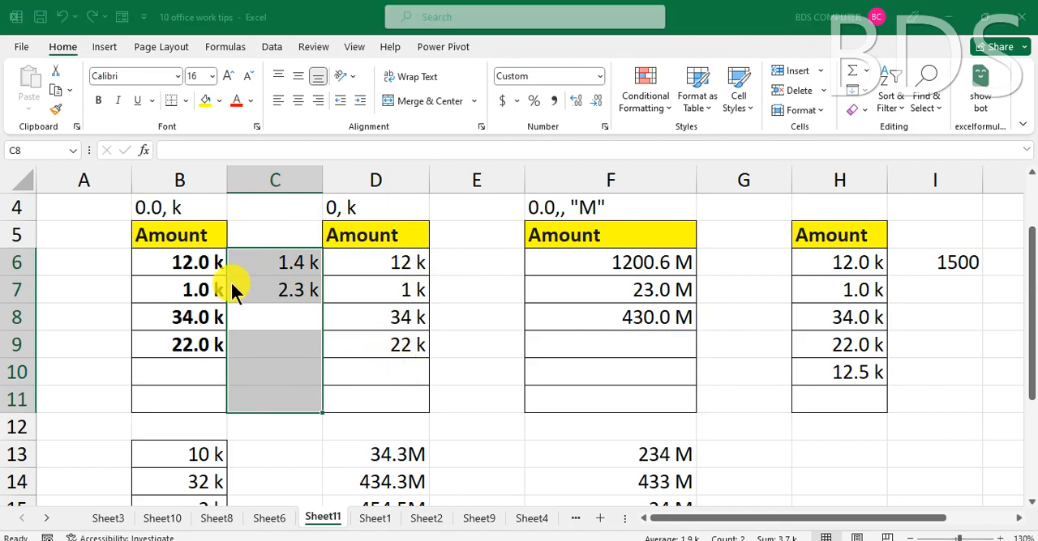
key(ctrl+1)
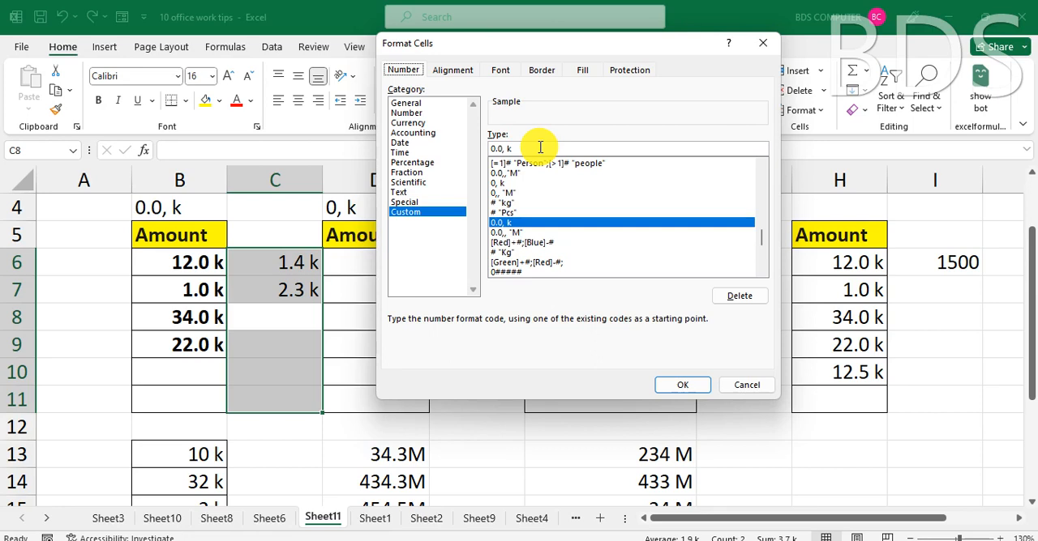
key(Return)
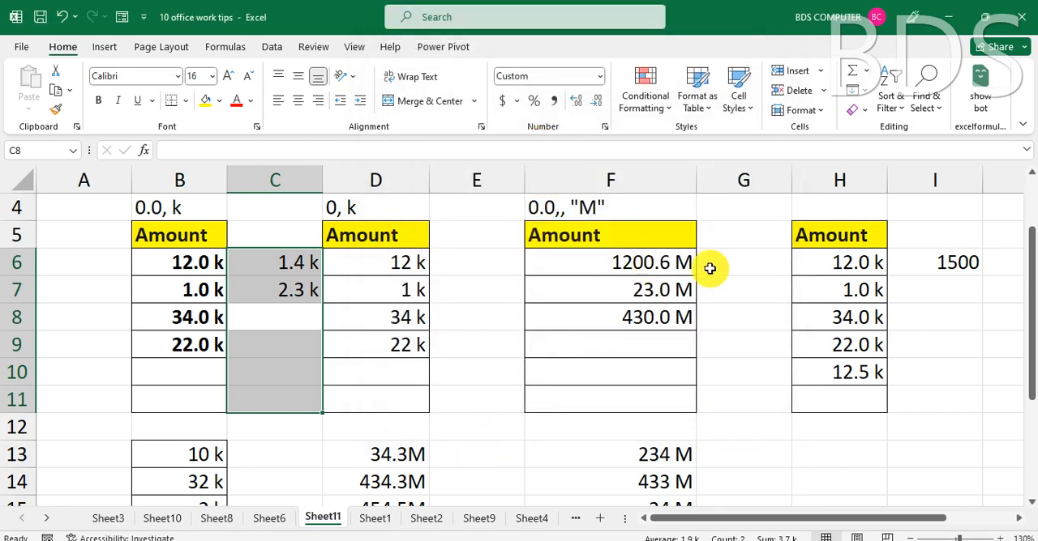
Apply the custom number format 0.0,,"M" to cells G6:G11 to show amounts in millions.
drag(750, 264, 743, 402)
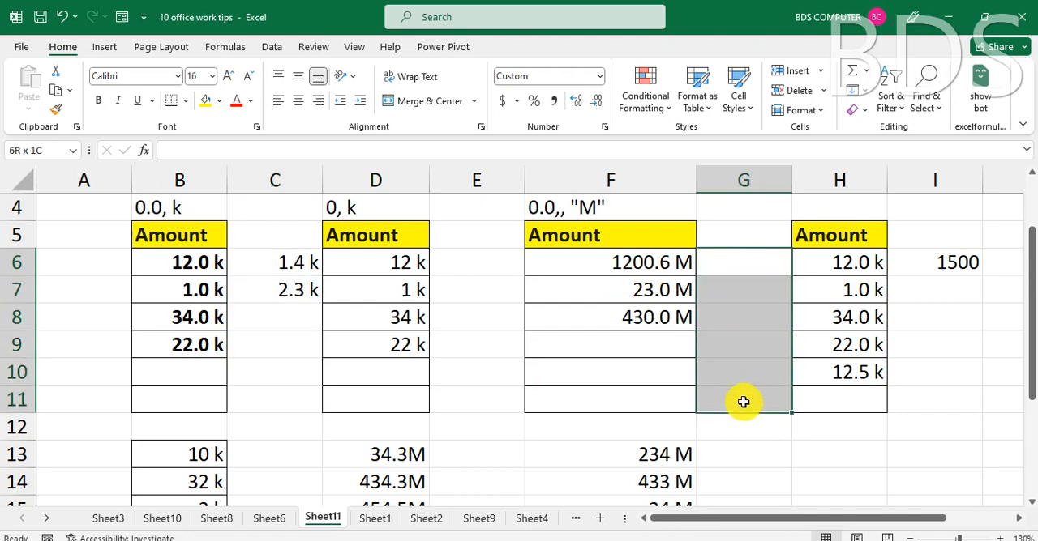
click(743, 402)
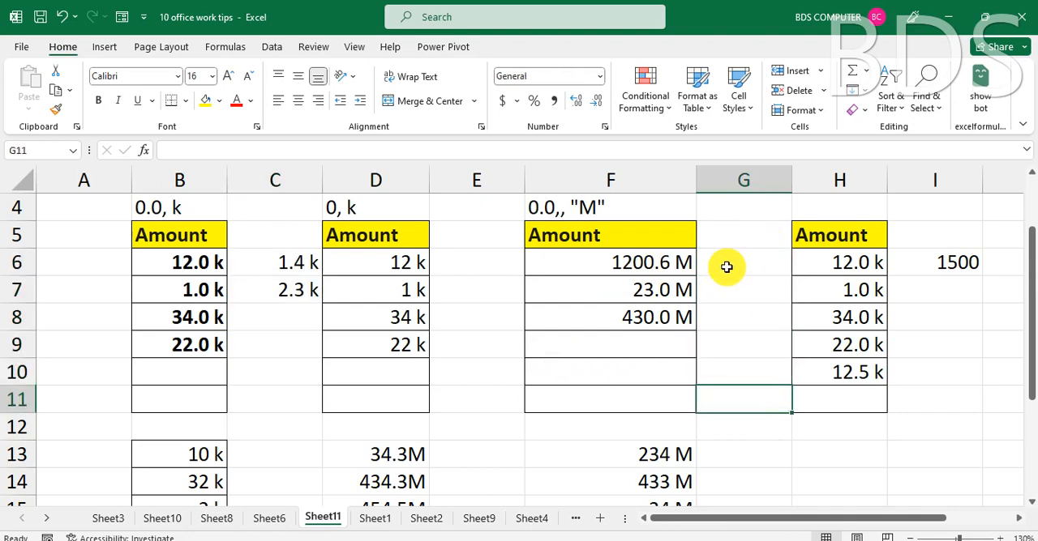
drag(726, 267, 732, 401)
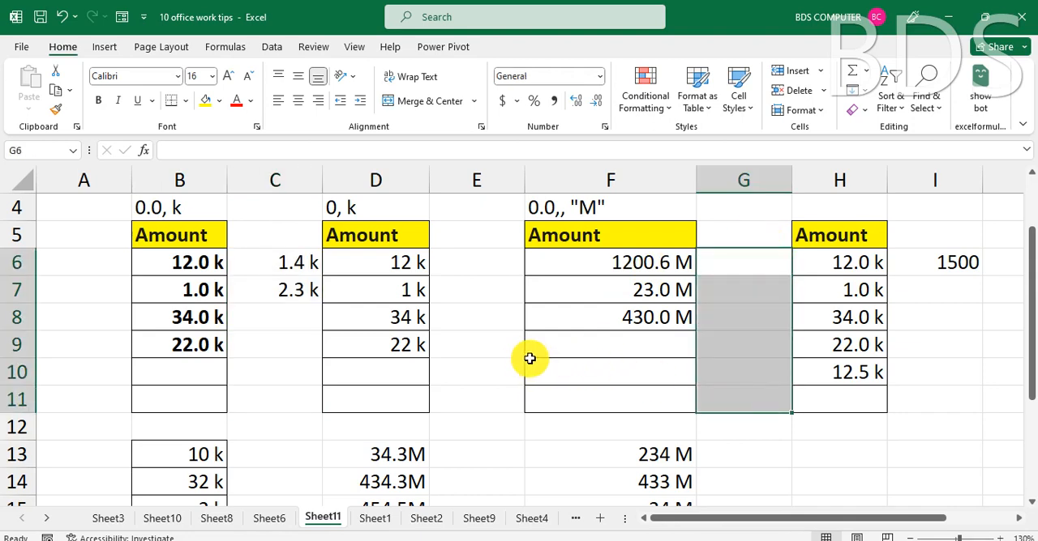
key(ctrl+1)
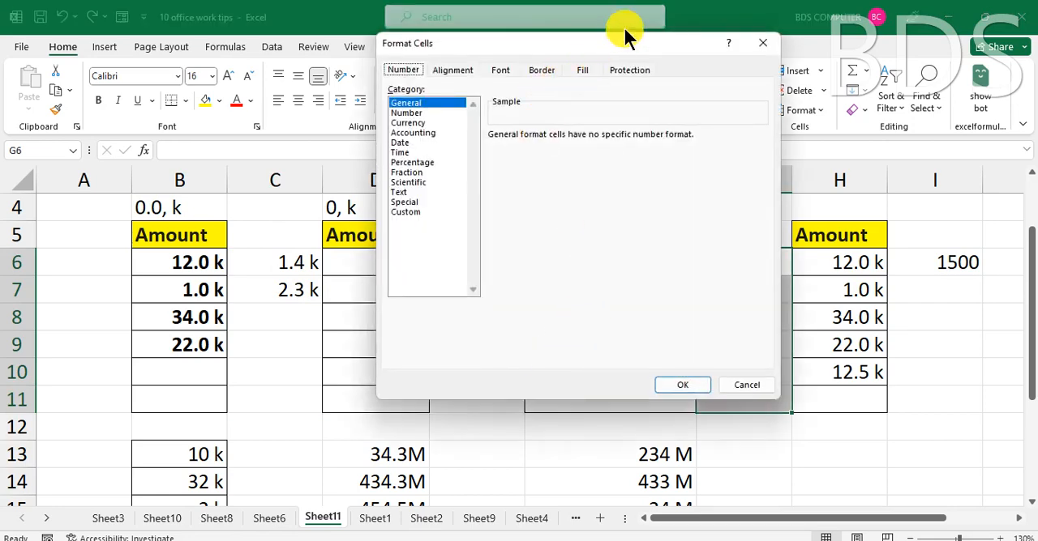
click(403, 211)
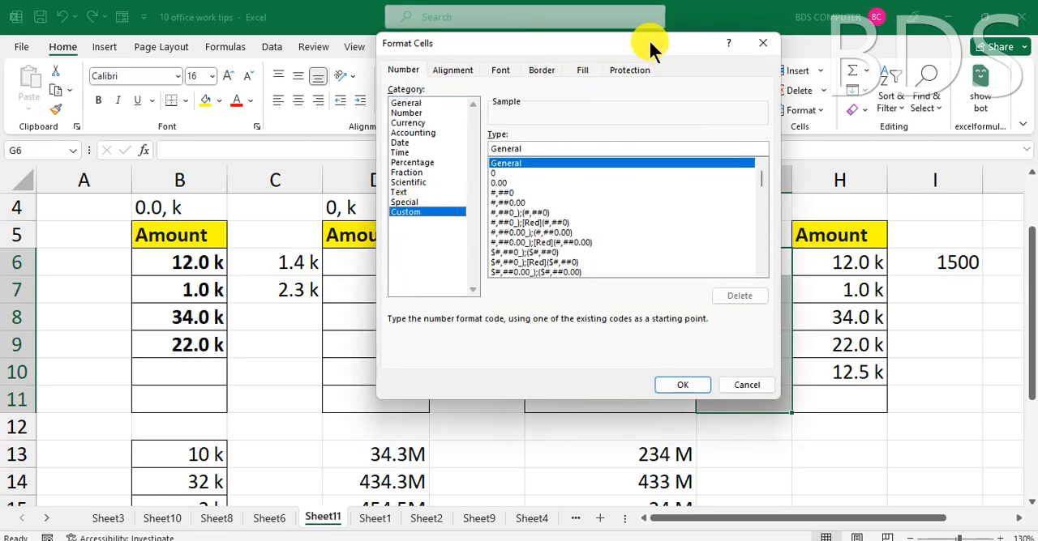
drag(647, 38, 369, 96)
drag(248, 207, 193, 208)
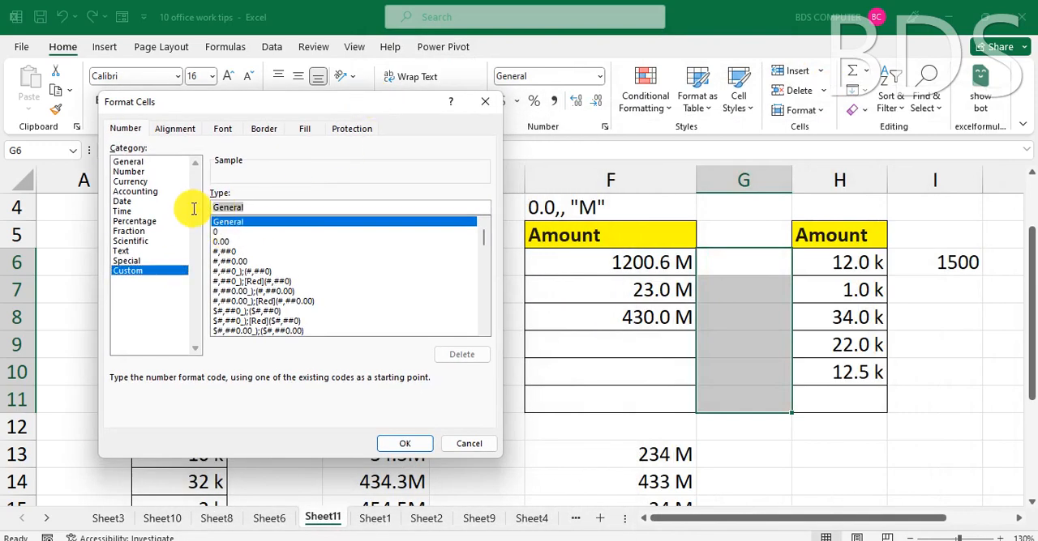
text(0.0)
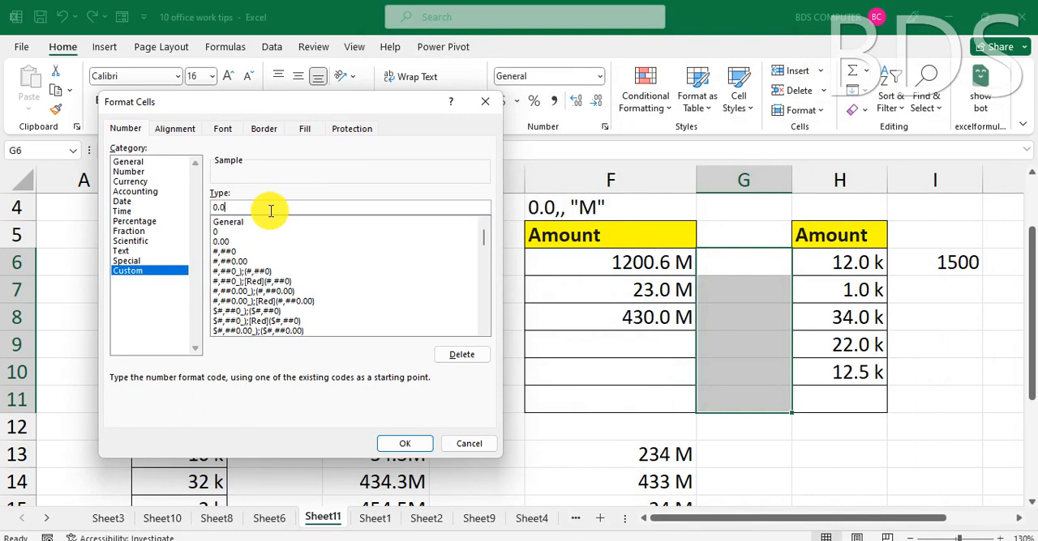
text(,,)
key(BackSpace)
text("M")
click(410, 444)
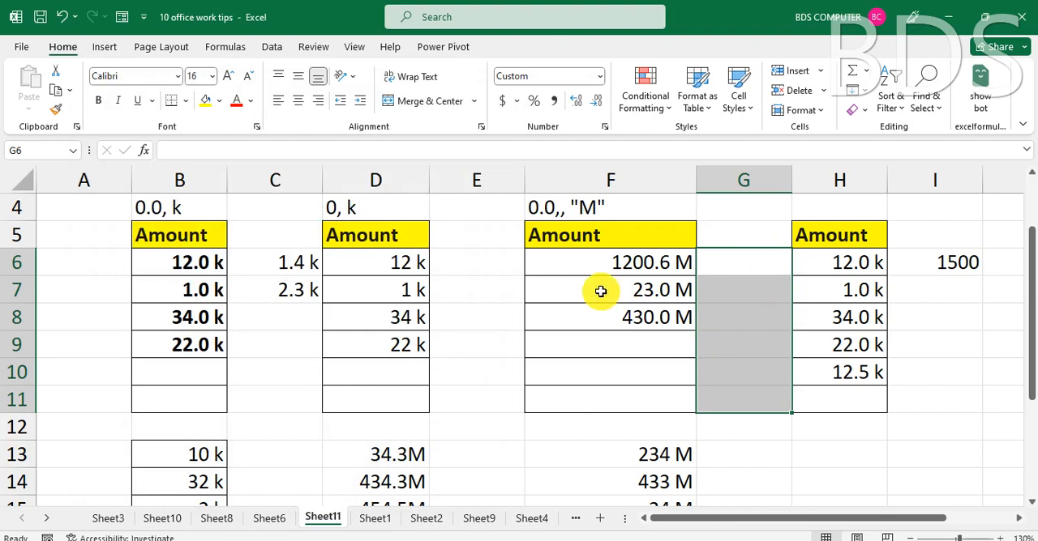
Enter 458247 in cell G6 and add a space before "M" in the custom number format of cells G6:G11.
text(458247)
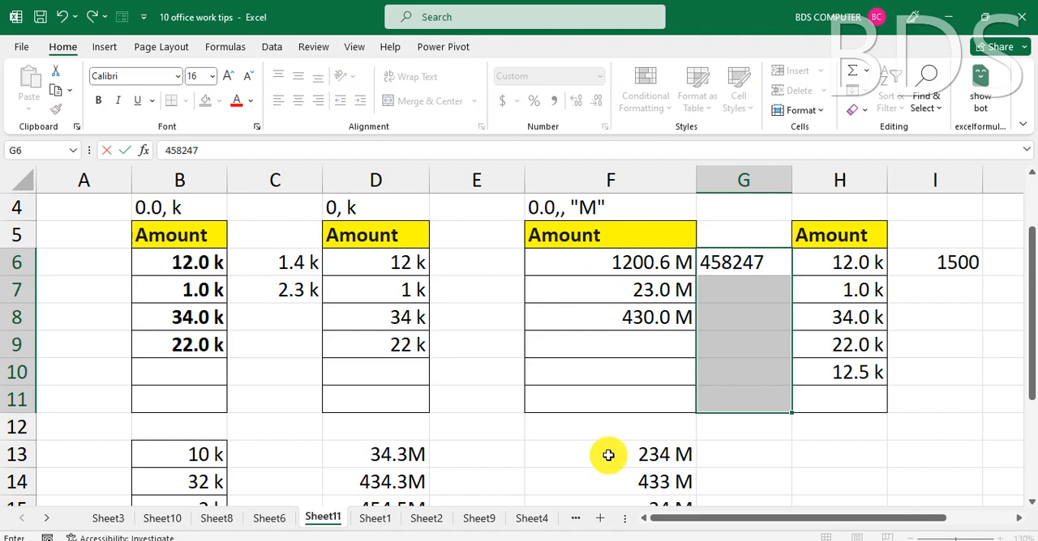
key(Return)
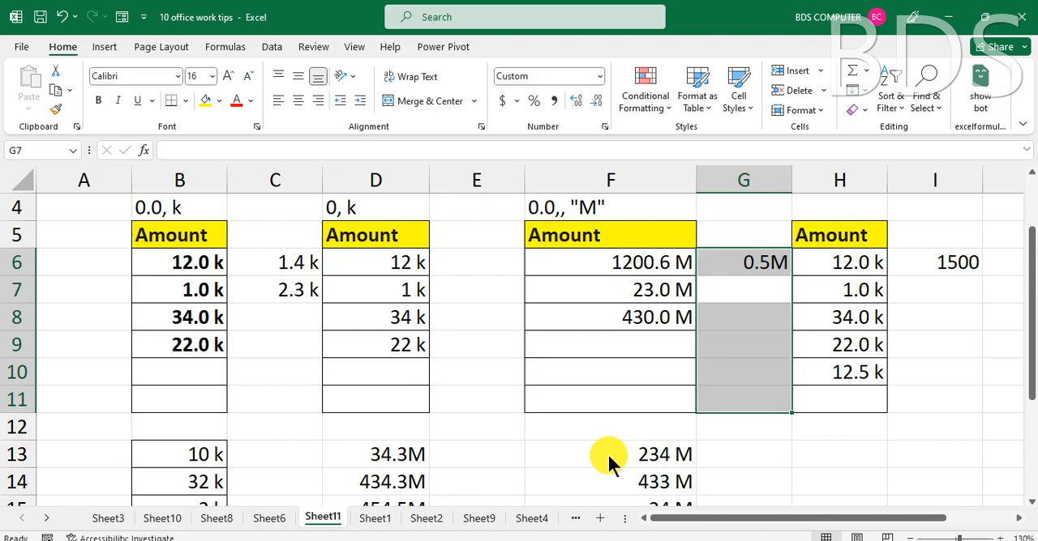
key(ctrl+1)
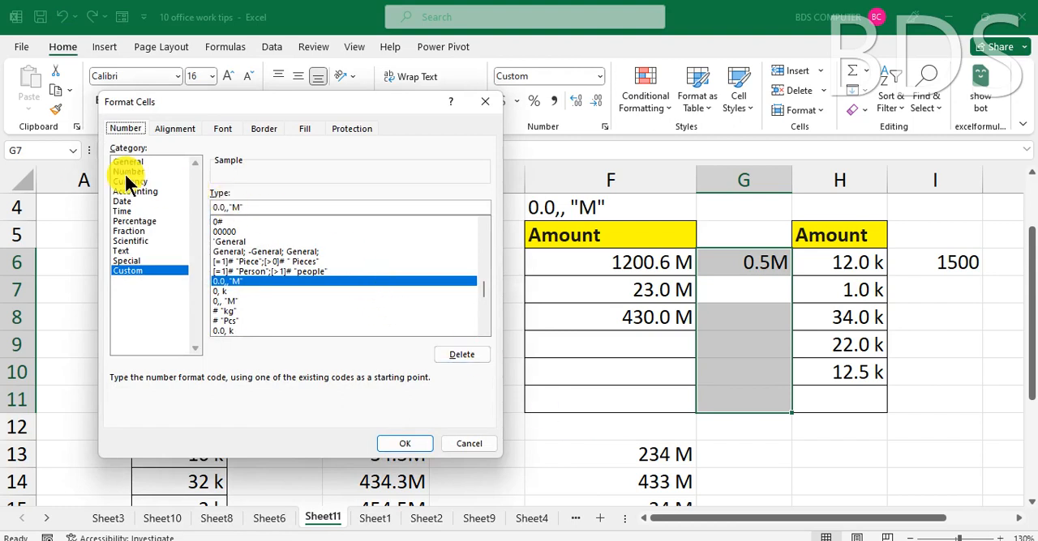
click(229, 207)
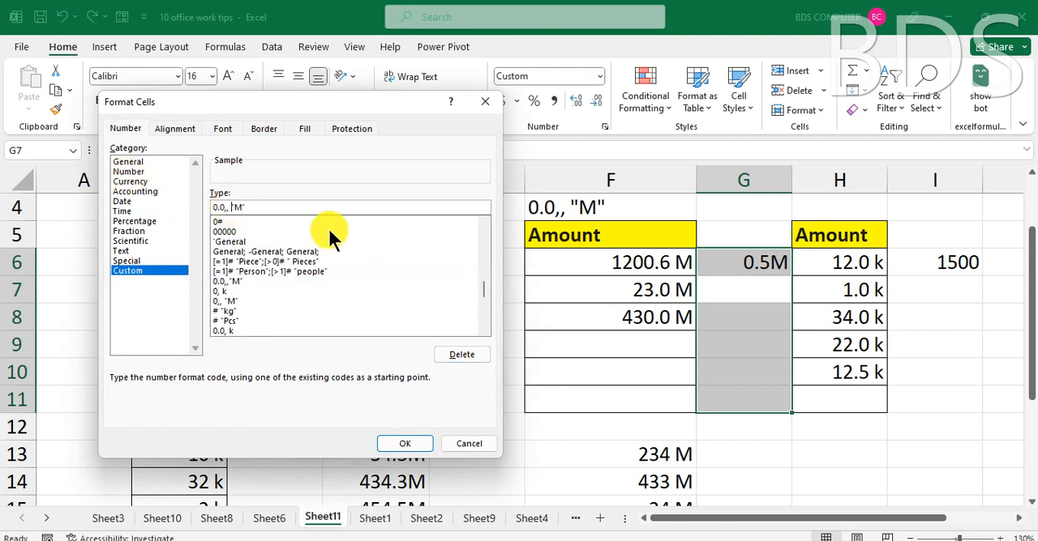
click(405, 437)
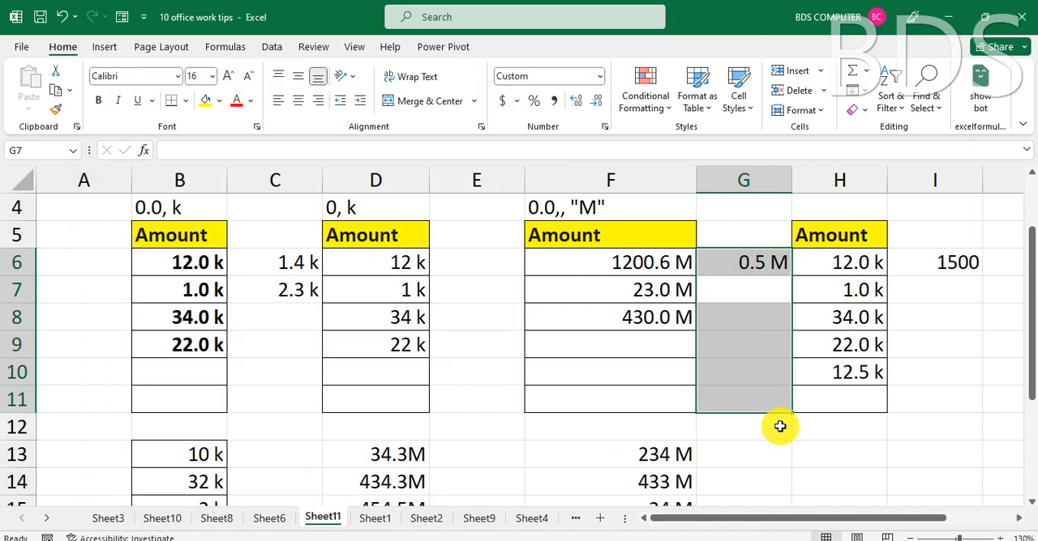
Replace the value in cell G6 with 6500000 to test the millions format.
click(745, 262)
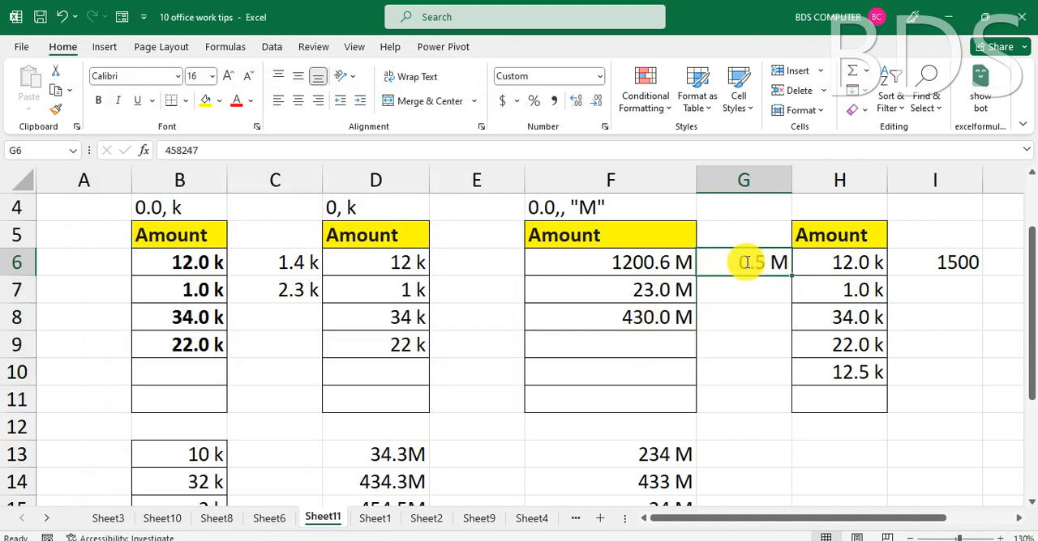
text(6500000)
key(Return)
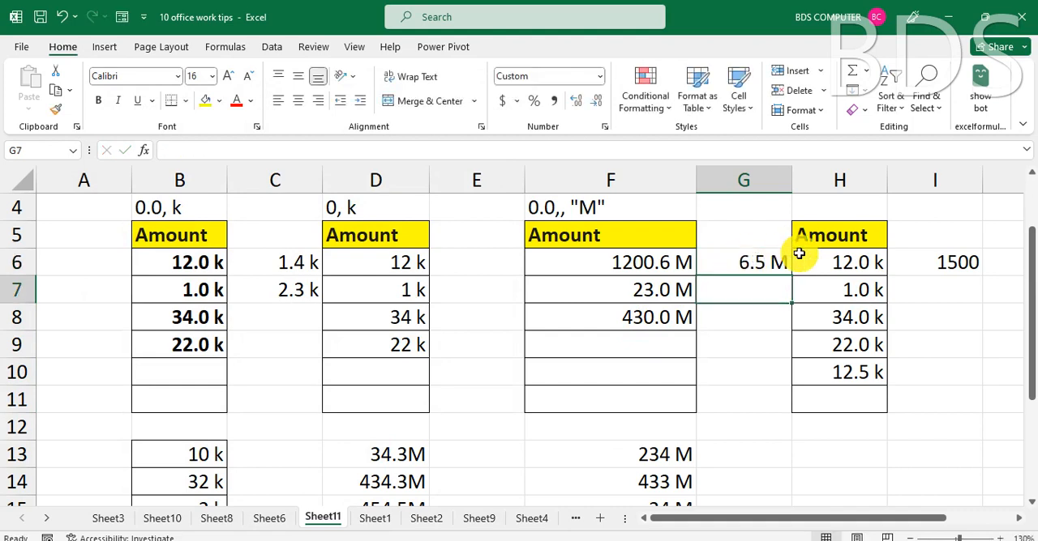
click(753, 262)
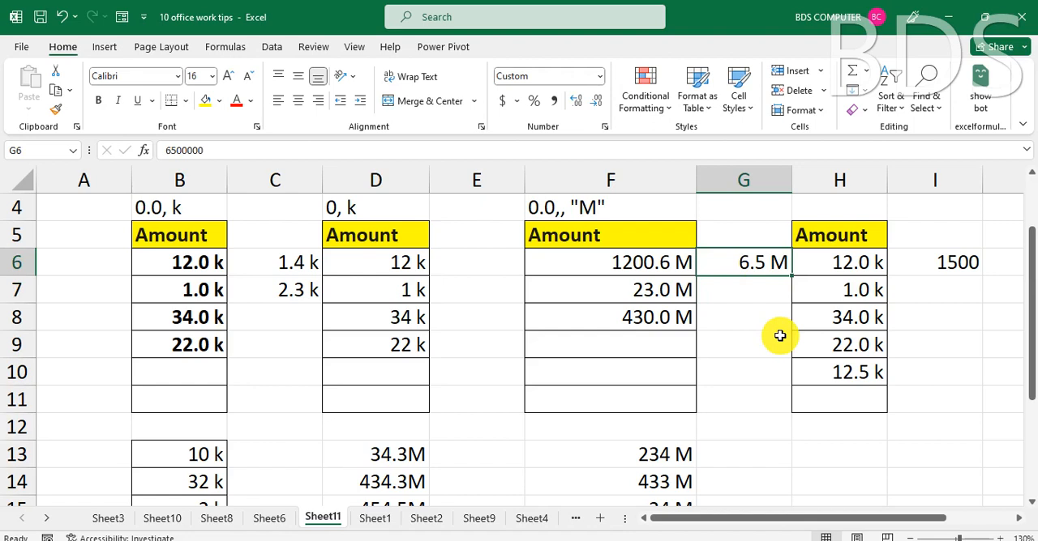
click(766, 288)
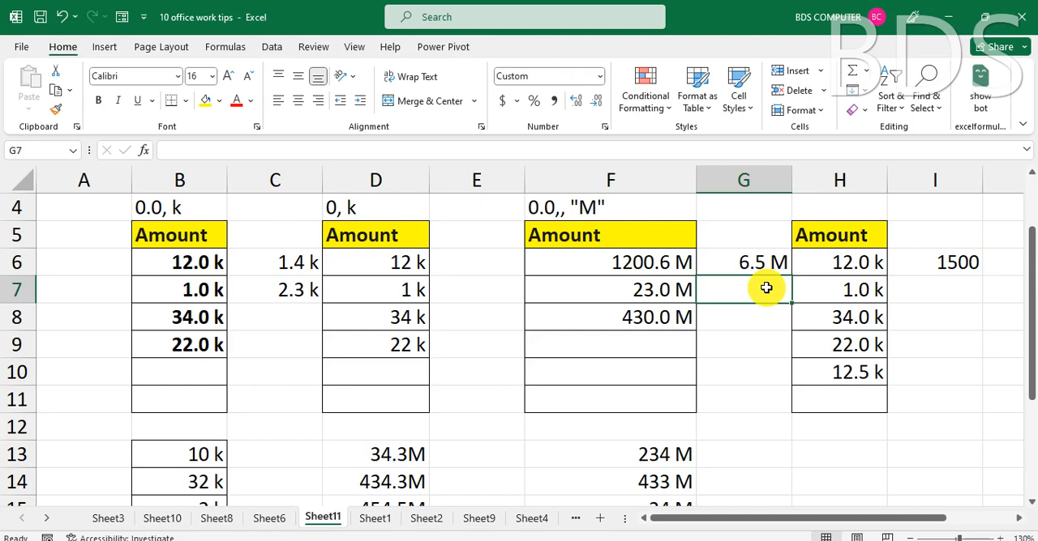
Switch to Sheet1, which holds the example on converting zeros into blank cells.
click(375, 520)
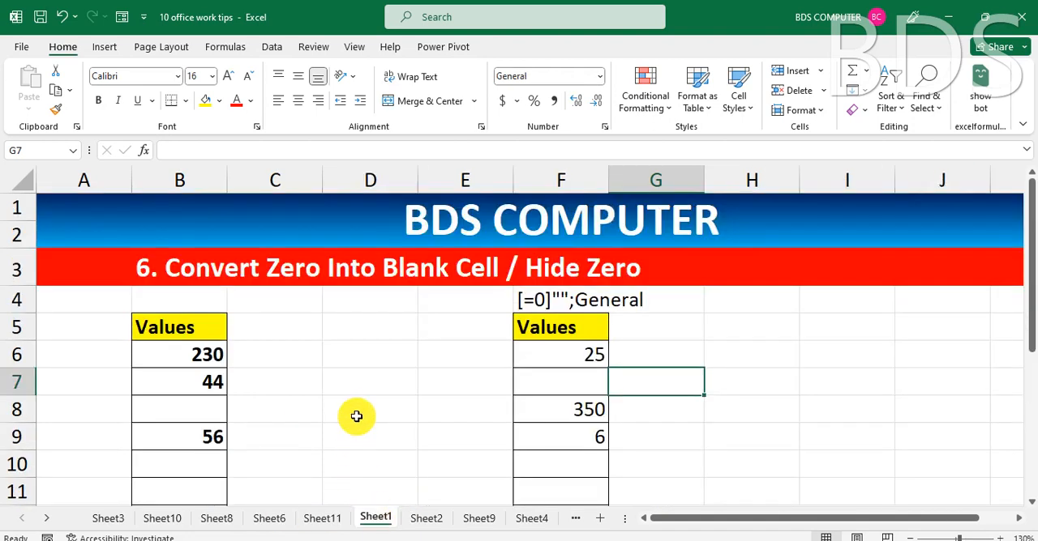
click(427, 519)
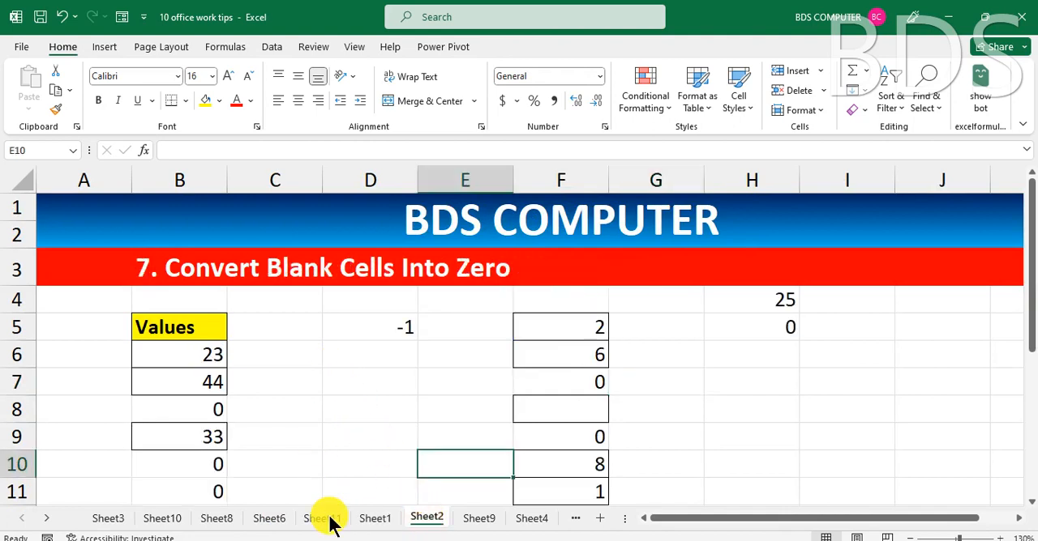
click(373, 520)
scroll(374, 362, down, 2)
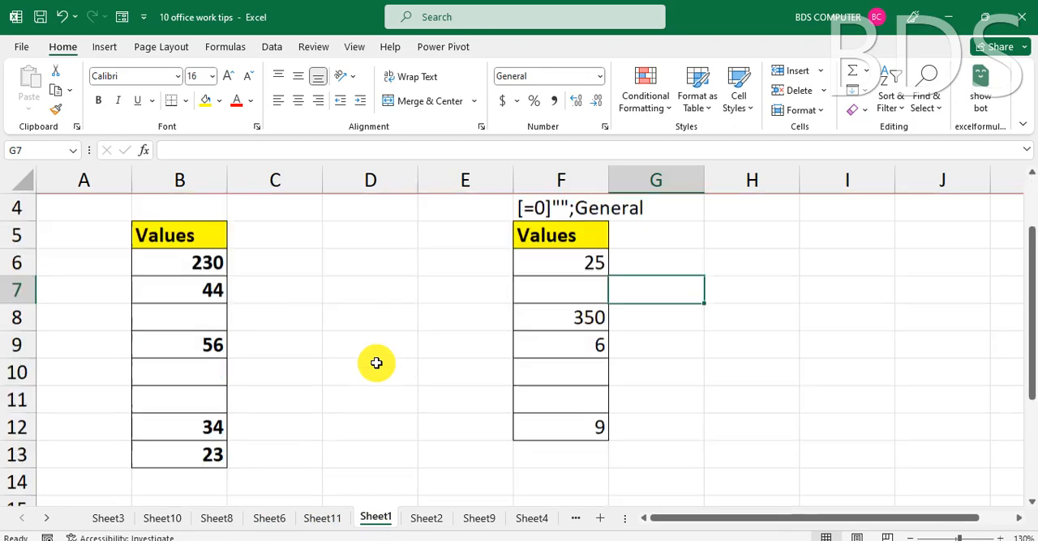
scroll(288, 342, up, 2)
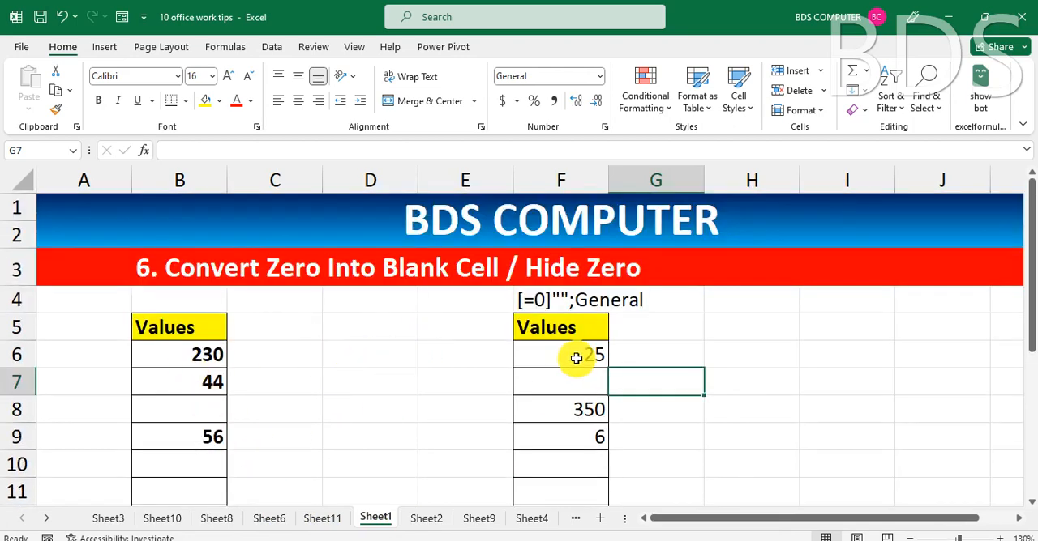
Clear all contents and formatting from cells F6:F12 under the second Values heading.
drag(579, 354, 560, 490)
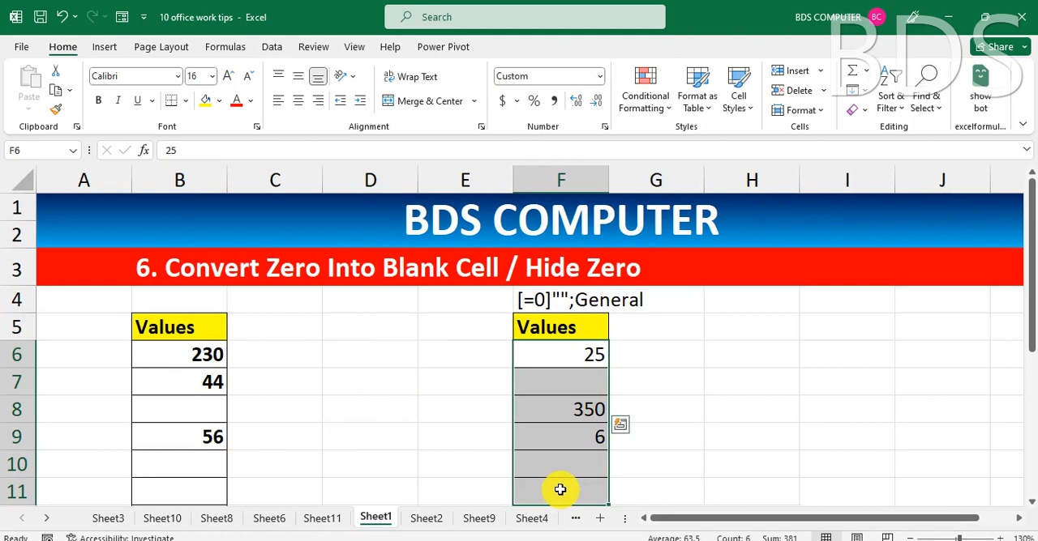
scroll(558, 484, down, 1)
drag(556, 262, 591, 433)
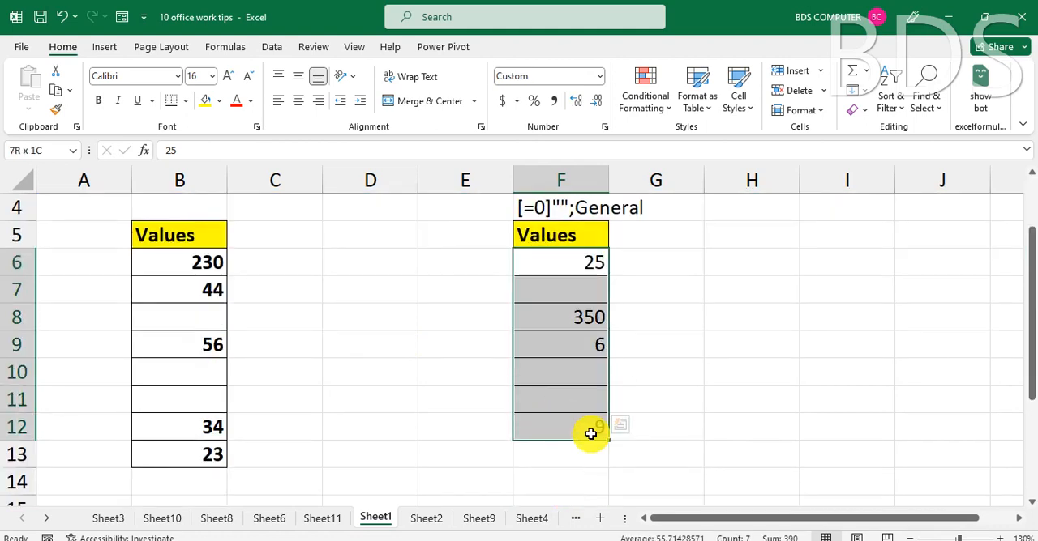
click(861, 111)
click(898, 134)
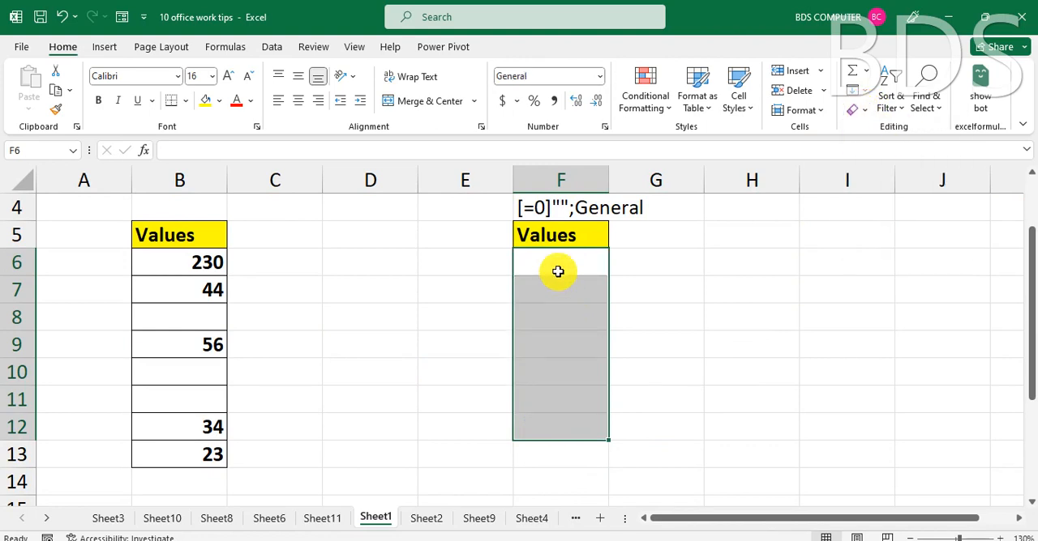
Enter the sample values 56, 0, 48, 28, 0, 5 and 65 in cells F6 through F12.
text(56)
key(Return)
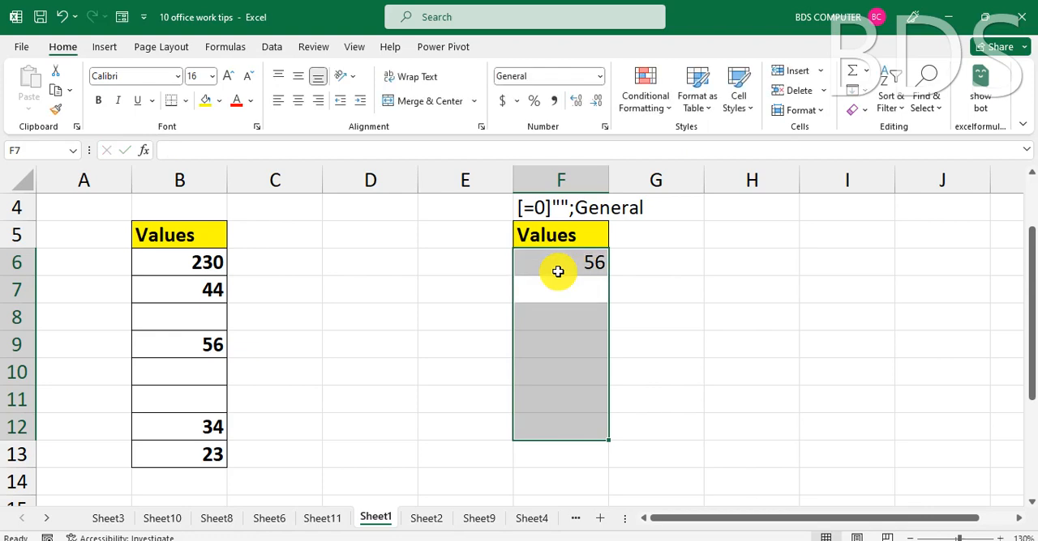
text(0)
key(Return)
text(48)
key(Return)
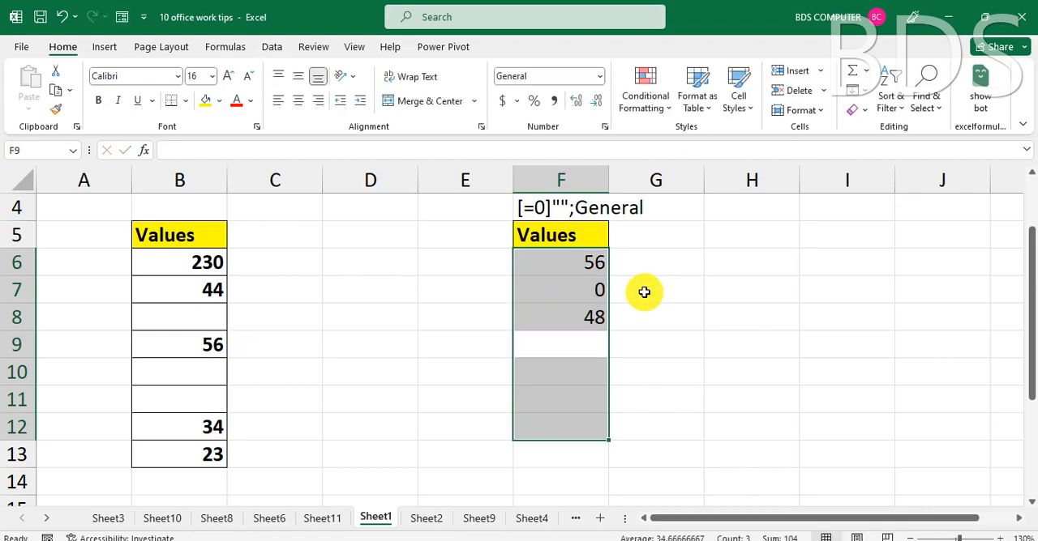
text(28)
key(Return)
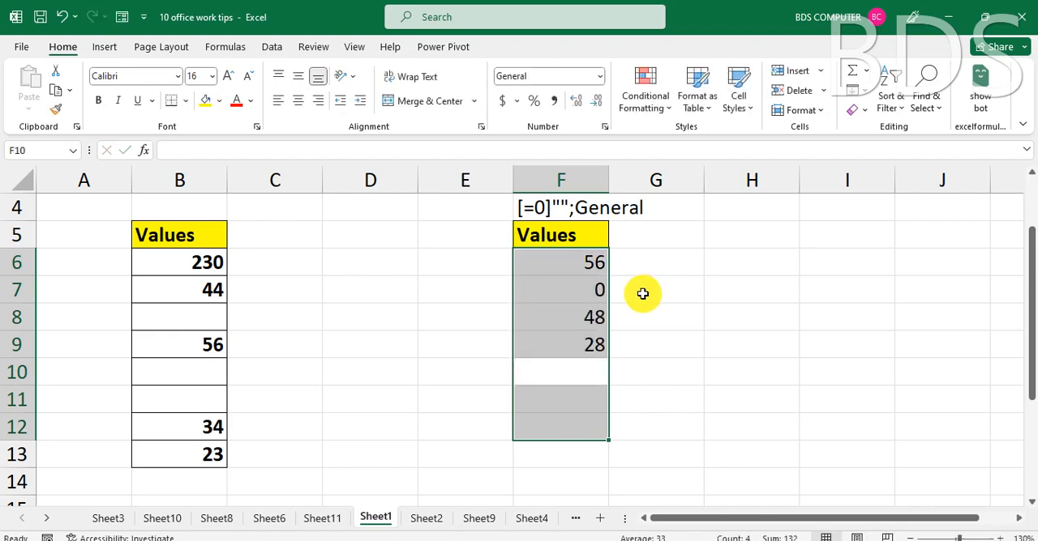
text(0)
key(Return)
text(5)
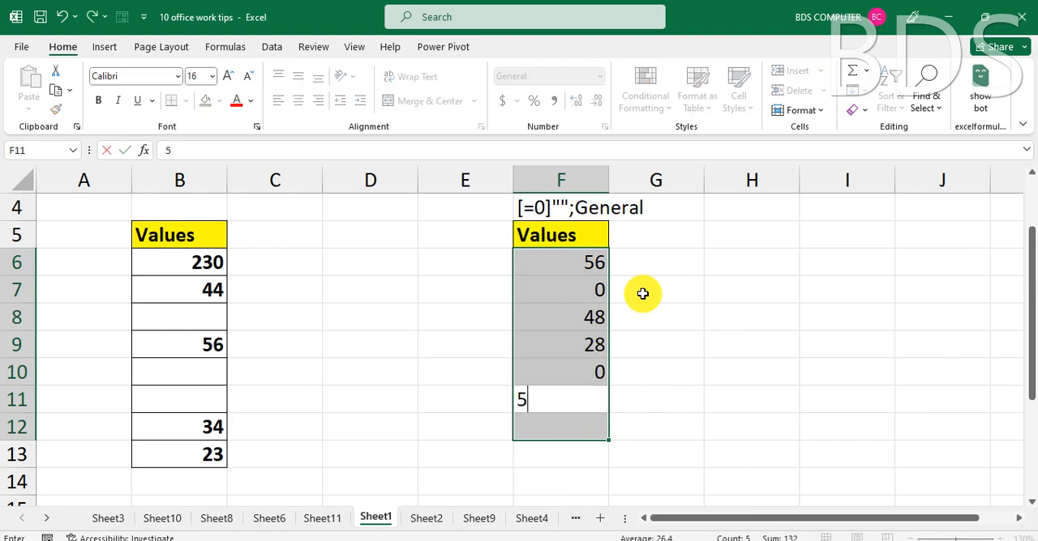
key(Return)
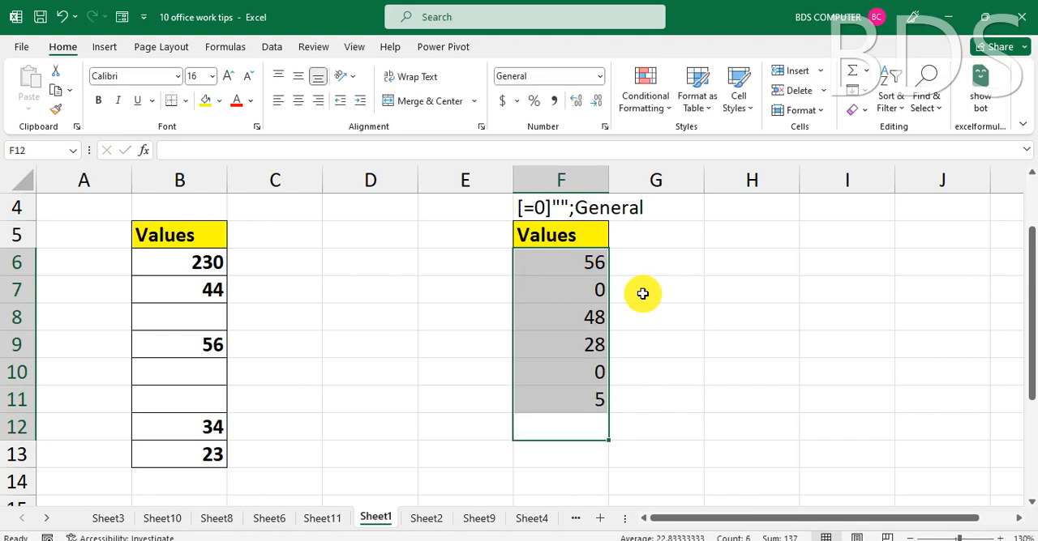
text(65)
key(Up)
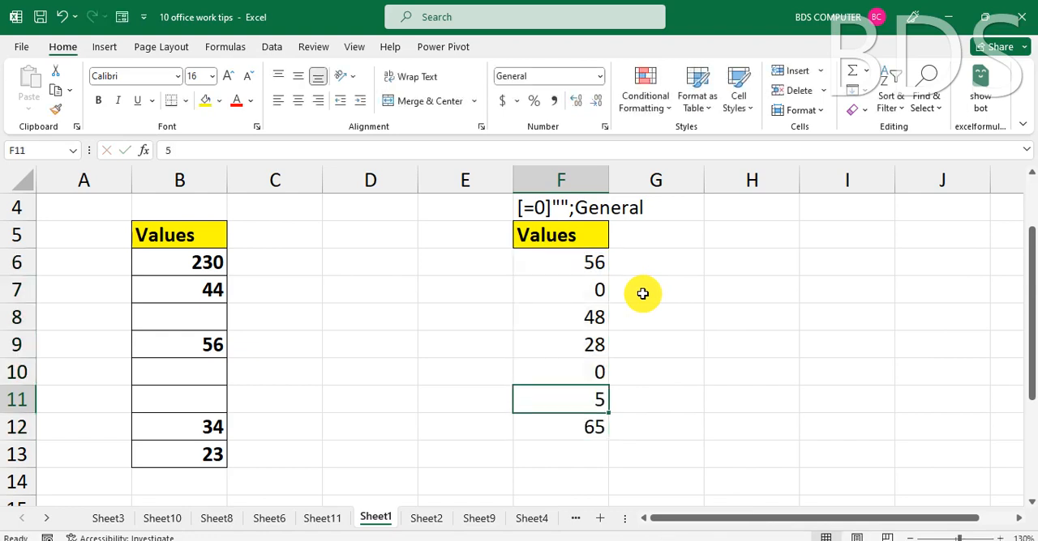
Apply the custom number format [=0]"";General to cells F6:F12 so zero values appear blank.
drag(574, 260, 576, 433)
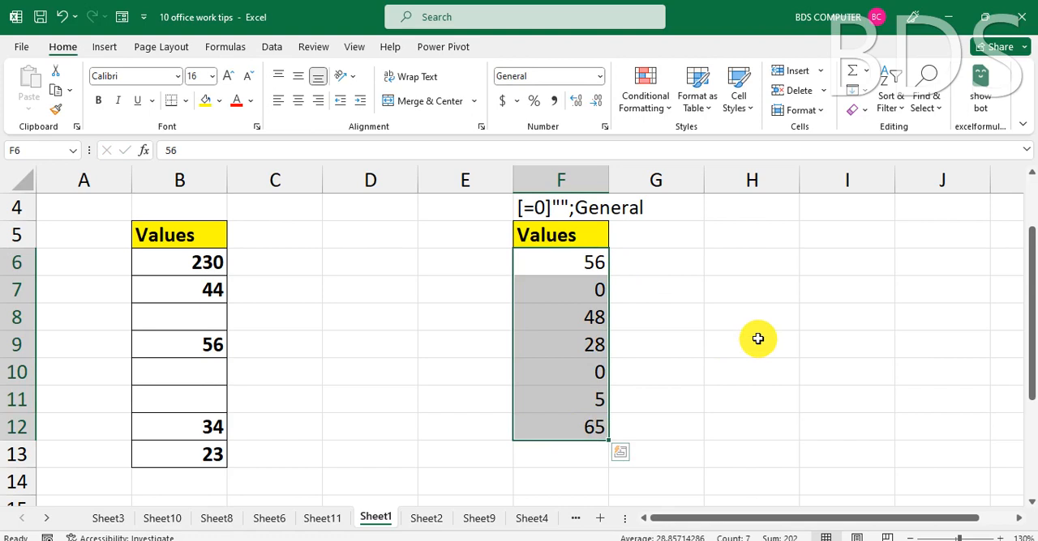
key(ctrl+1)
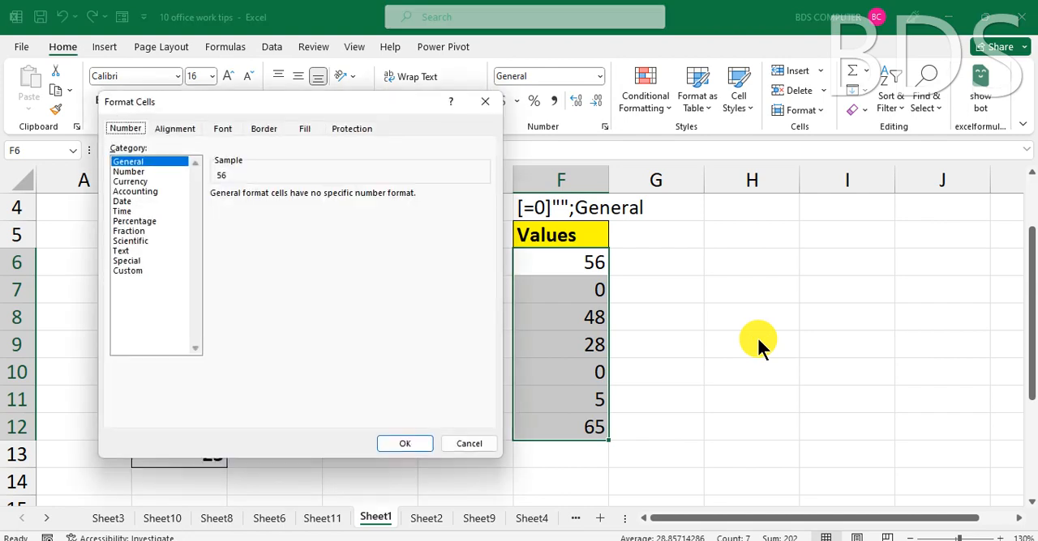
click(126, 270)
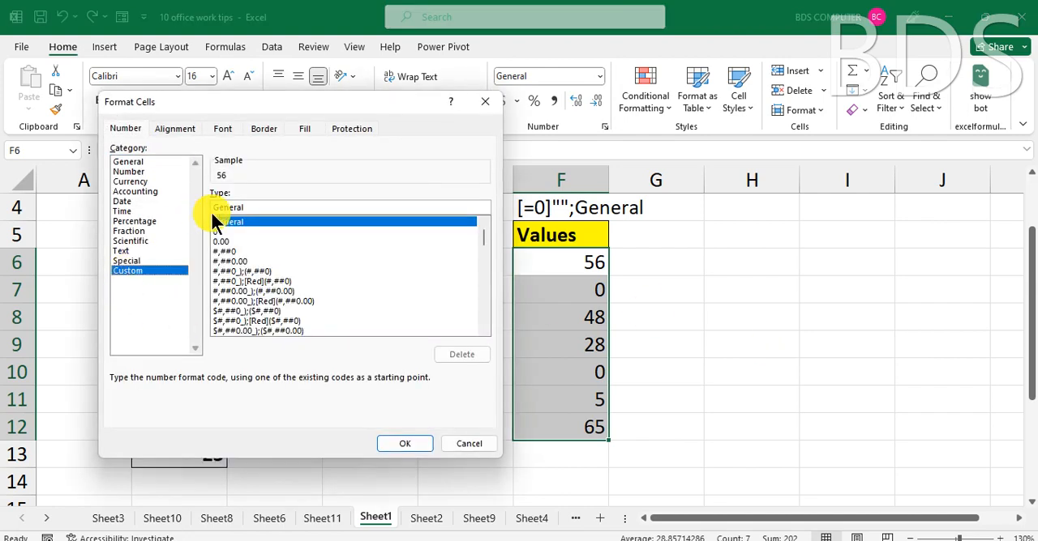
drag(260, 208, 182, 208)
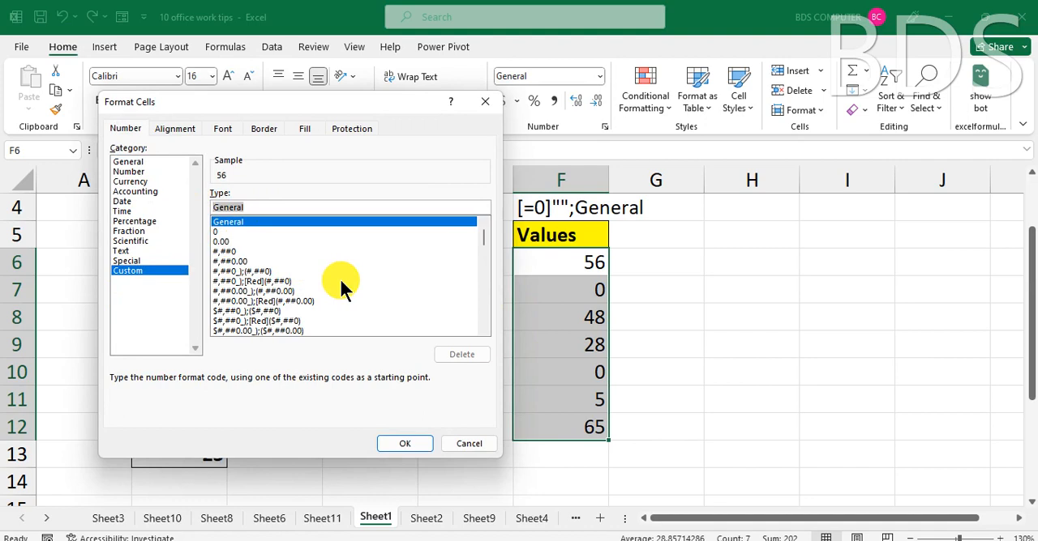
text([)
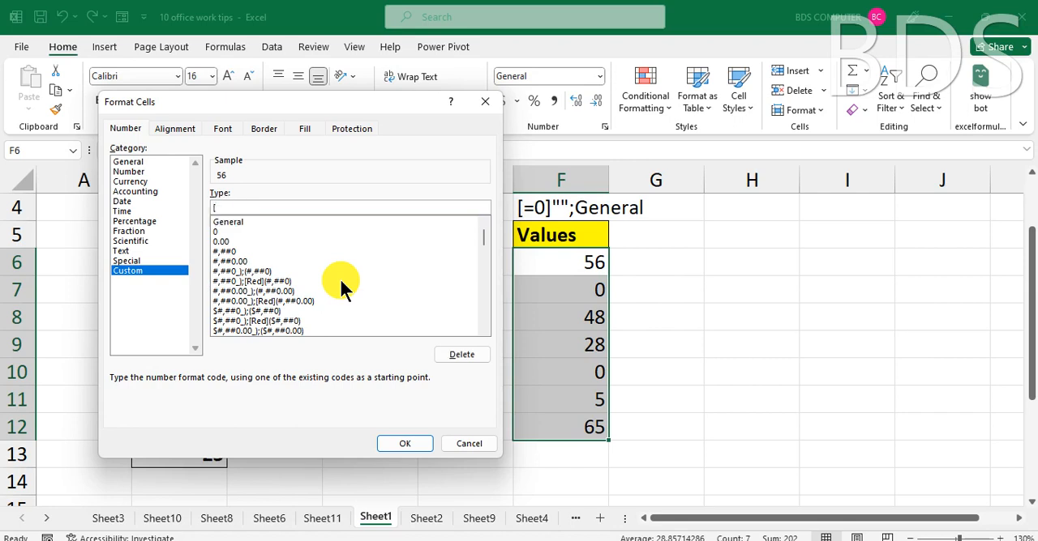
text(=0])
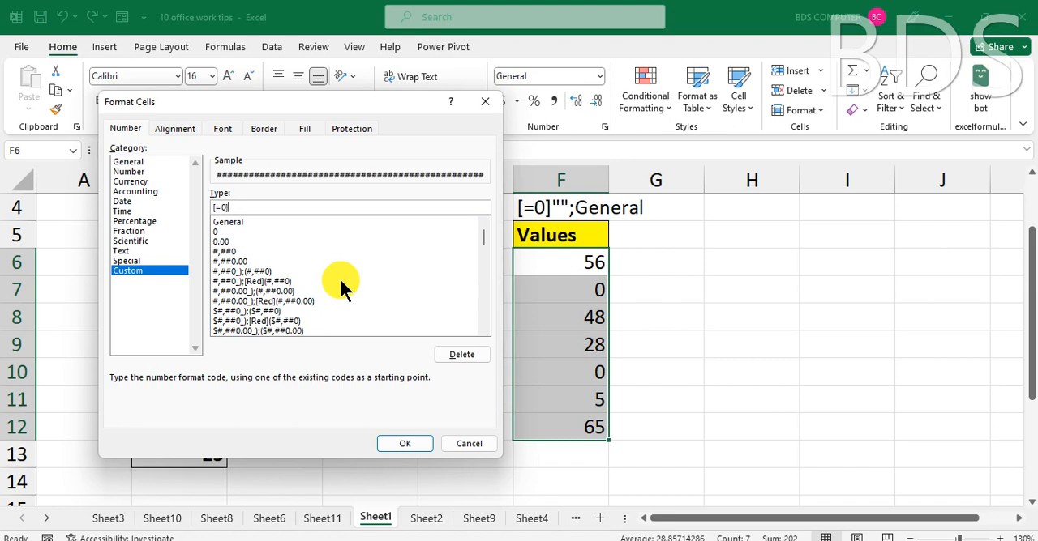
text("";)
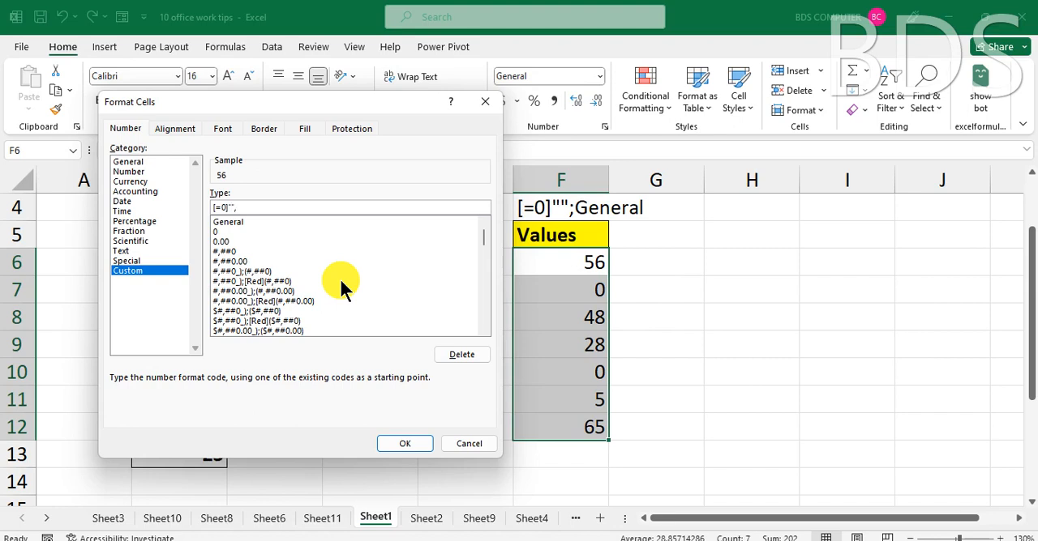
key(BackSpace)
text(;)
text(GENERAL)
click(406, 444)
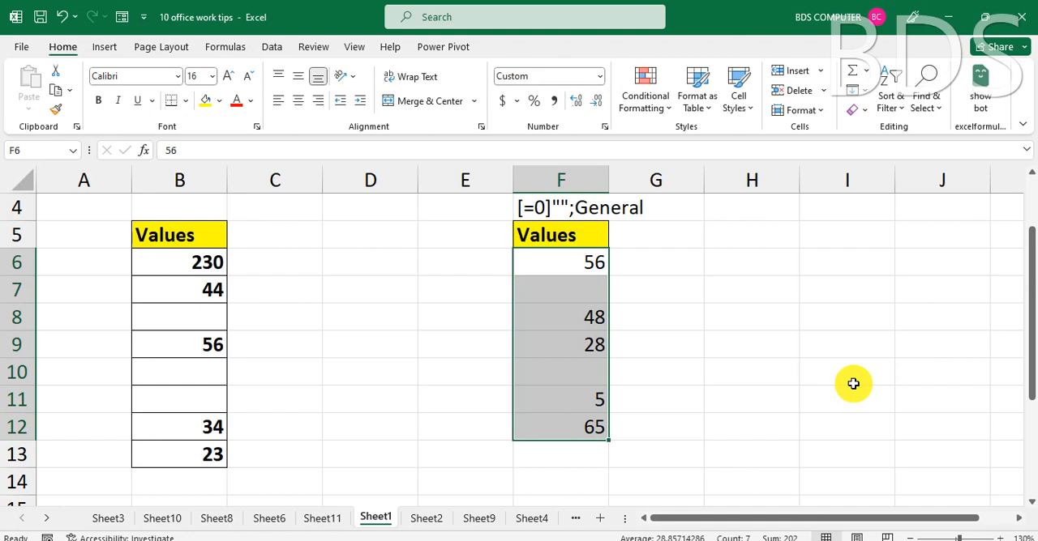
Change the custom number format of F6:F12 to [>30]"";General to hide values greater than 30.
key(ctrl+1)
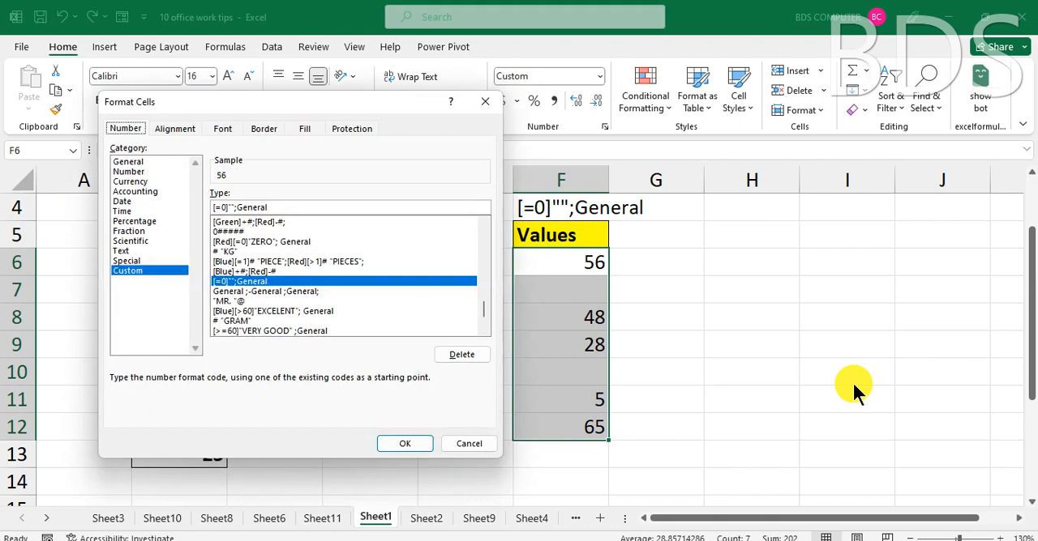
click(219, 208)
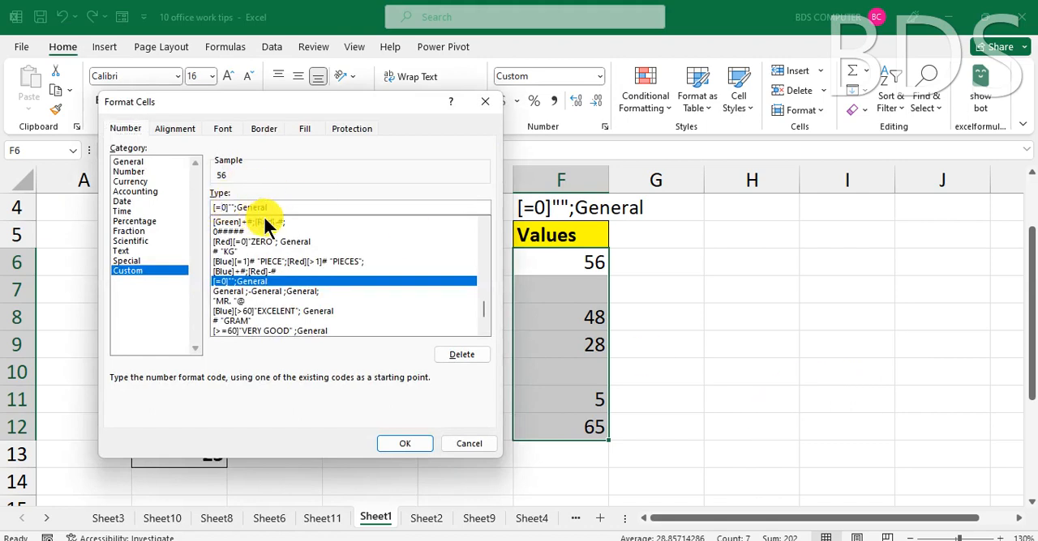
key(BackSpace)
text(>)
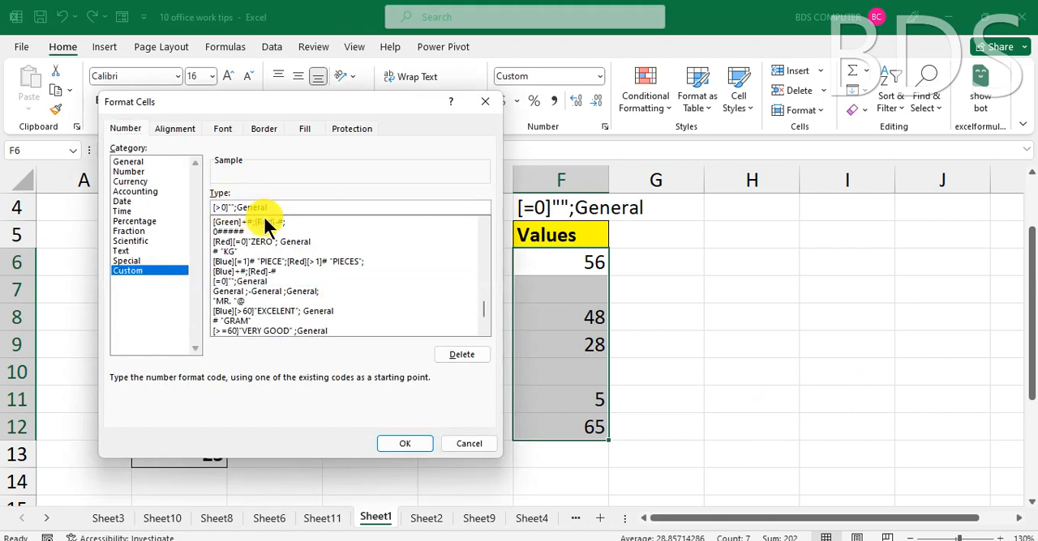
key(Delete)
text(30)
click(397, 442)
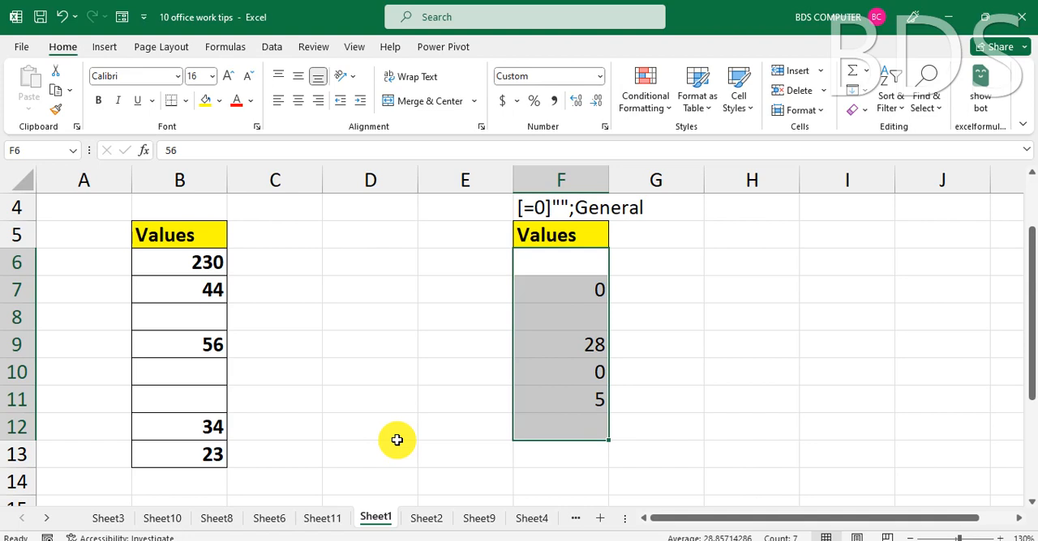
Change the custom number format of F6:F12 to [<30]"";General to hide values below 30.
key(ctrl+1)
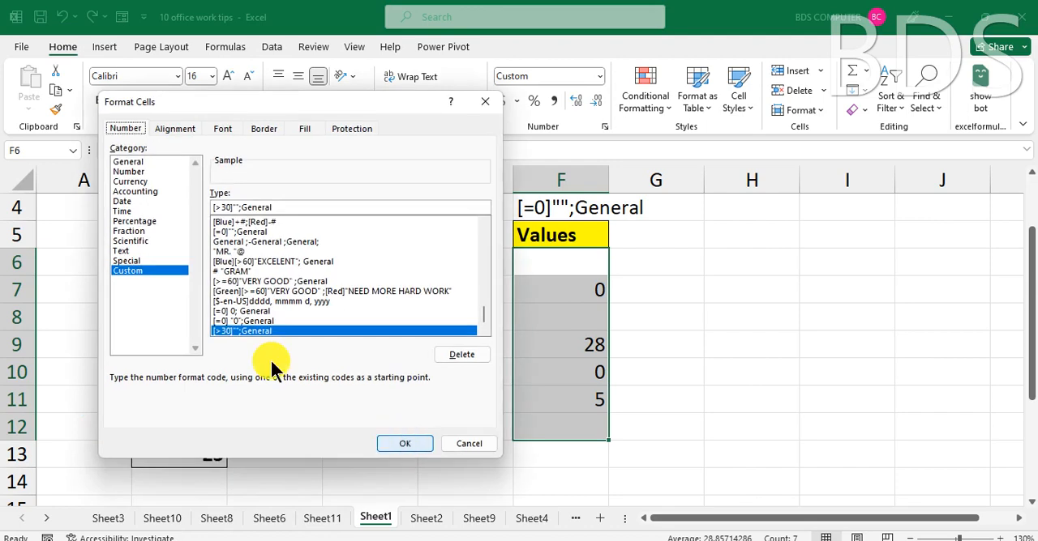
click(220, 208)
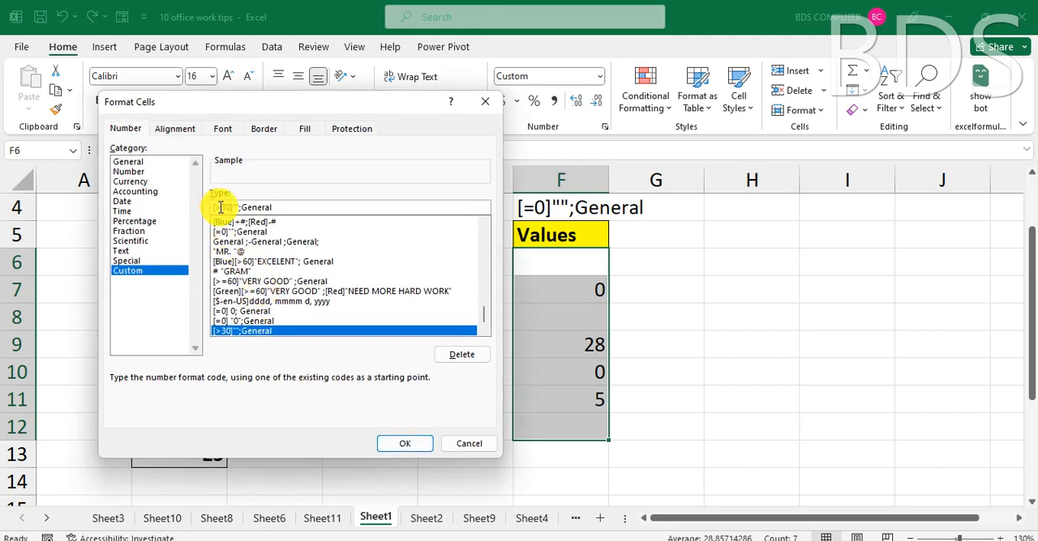
key(BackSpace)
text(<)
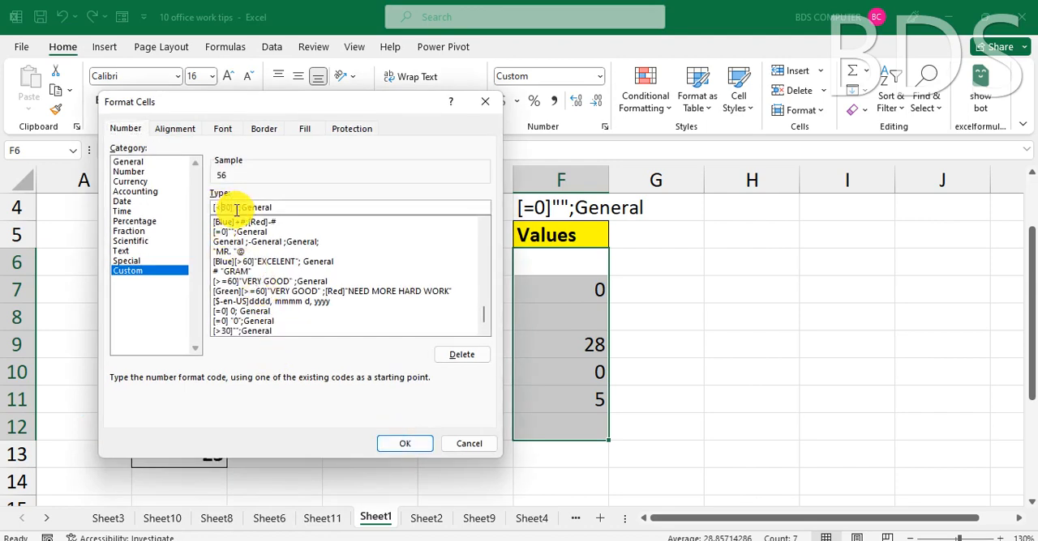
click(405, 444)
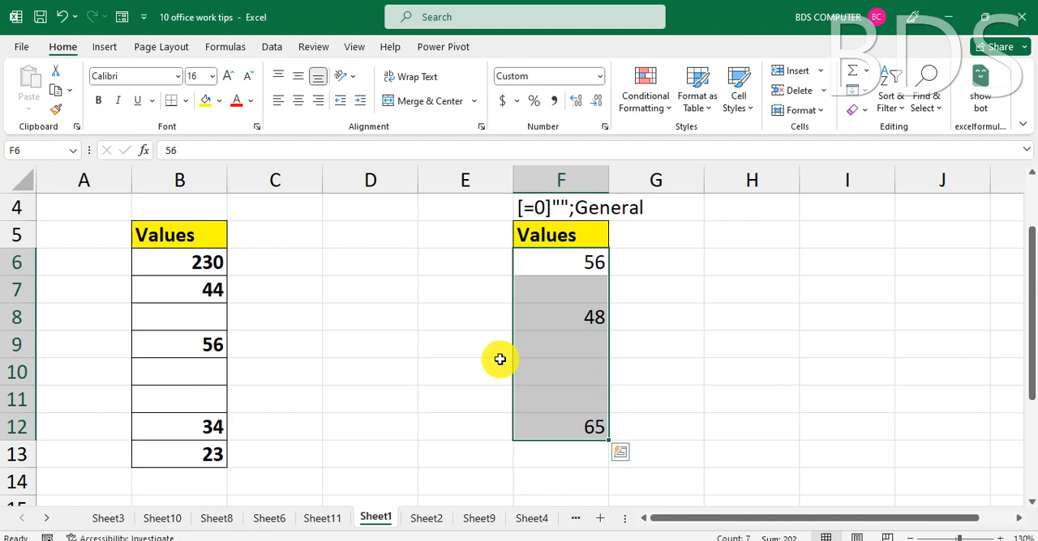
Change the custom number format of F6:F12 to [<>30]"";General to hide every value not equal to 30.
key(ctrl+1)
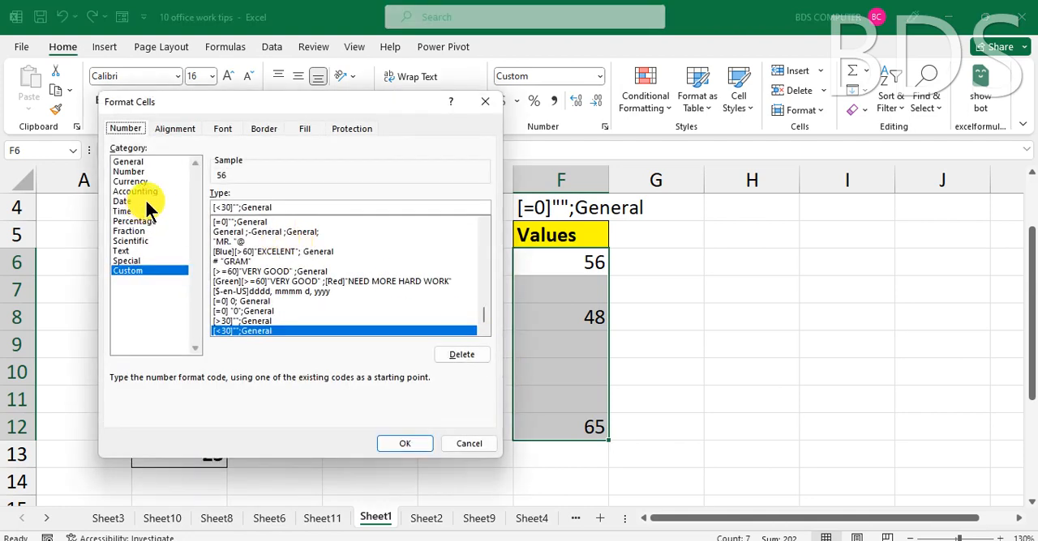
click(230, 206)
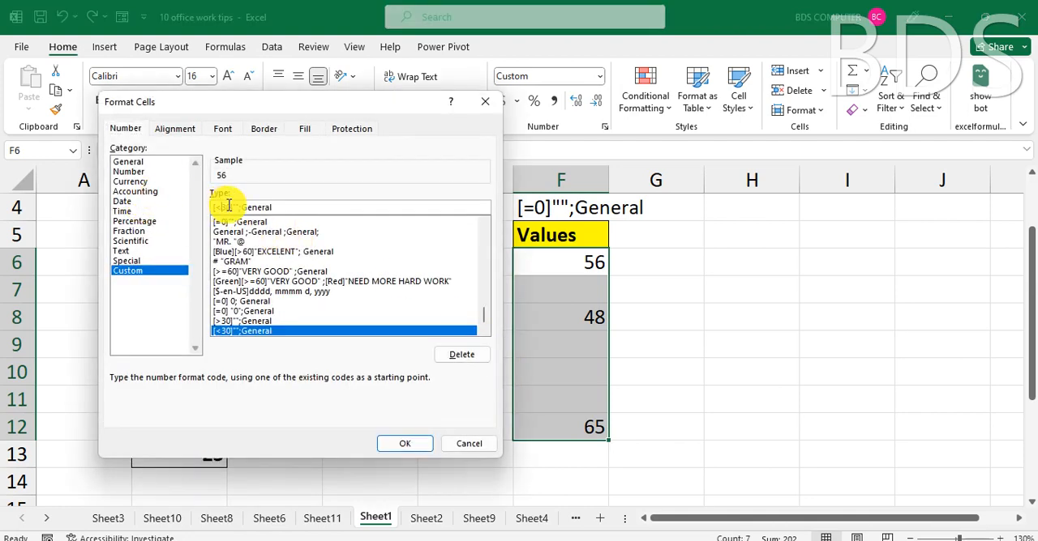
text(=)
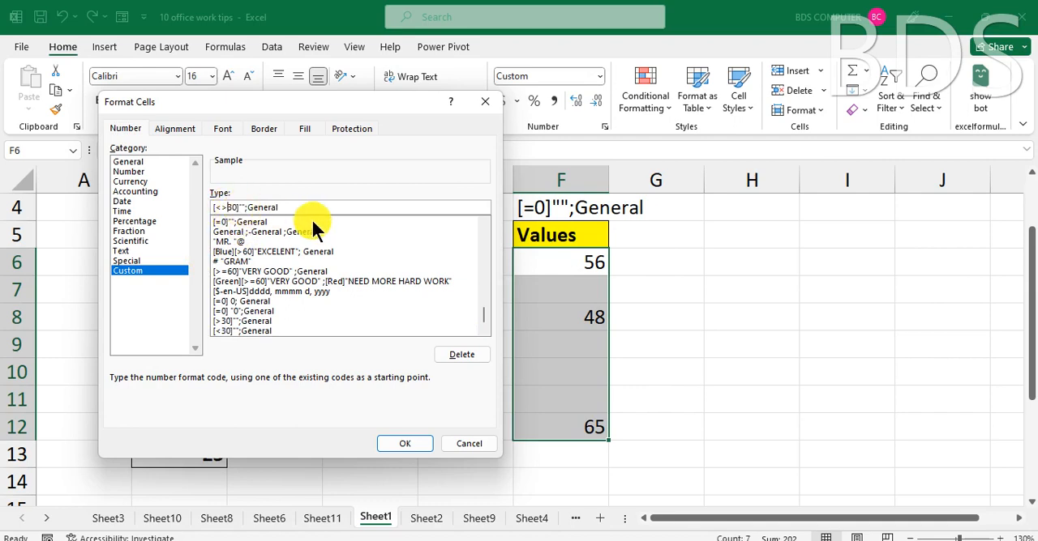
click(405, 443)
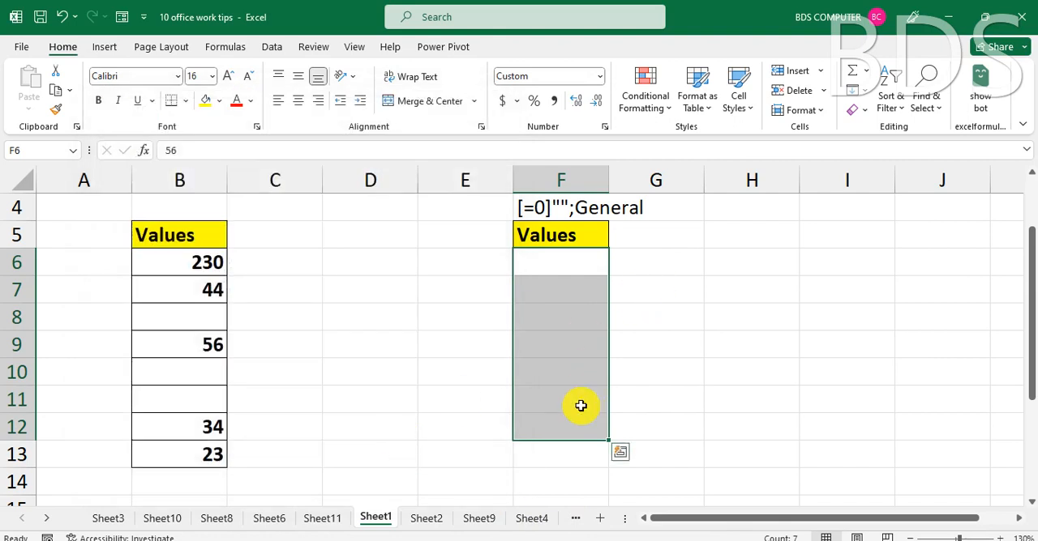
Enter 30, 48, 24 and 30 in cells F6 through F9 to test the not-equal-to-30 format.
text(30)
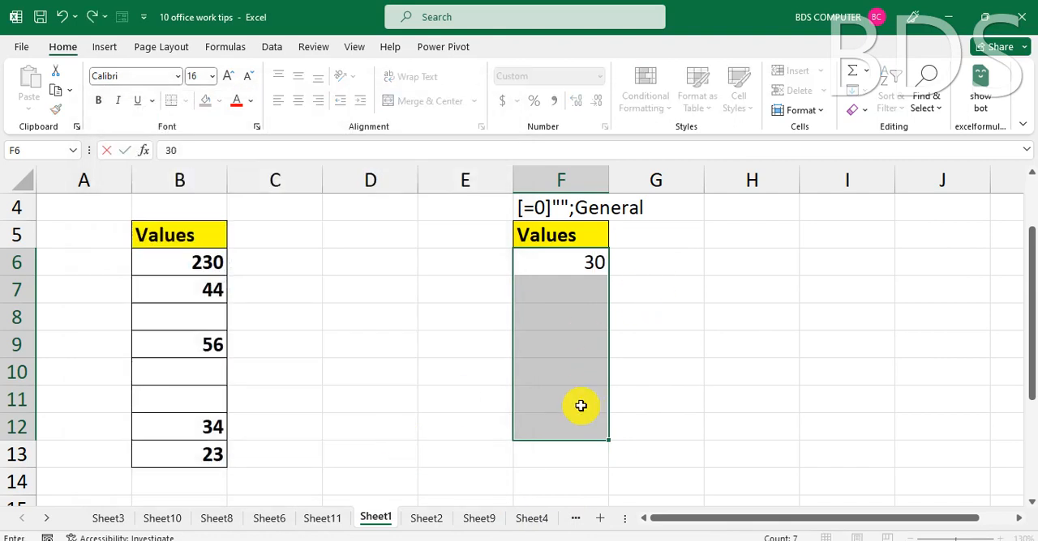
key(Return)
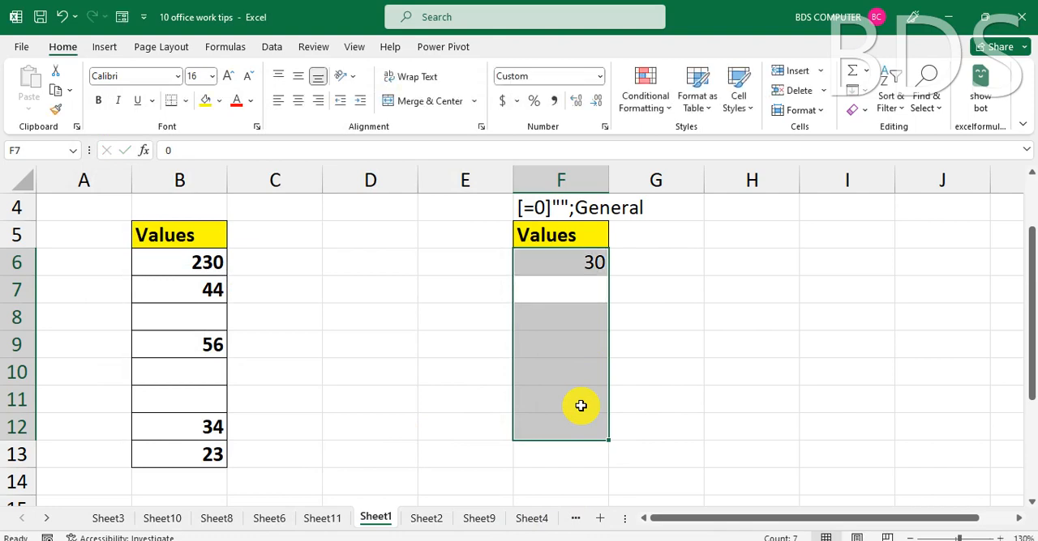
text(48)
key(Return)
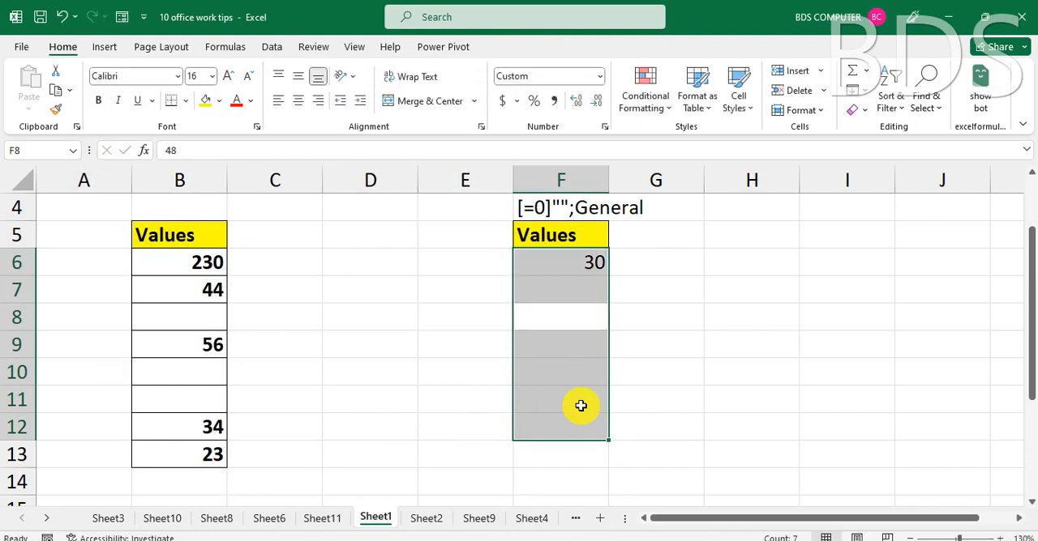
text(24)
key(Return)
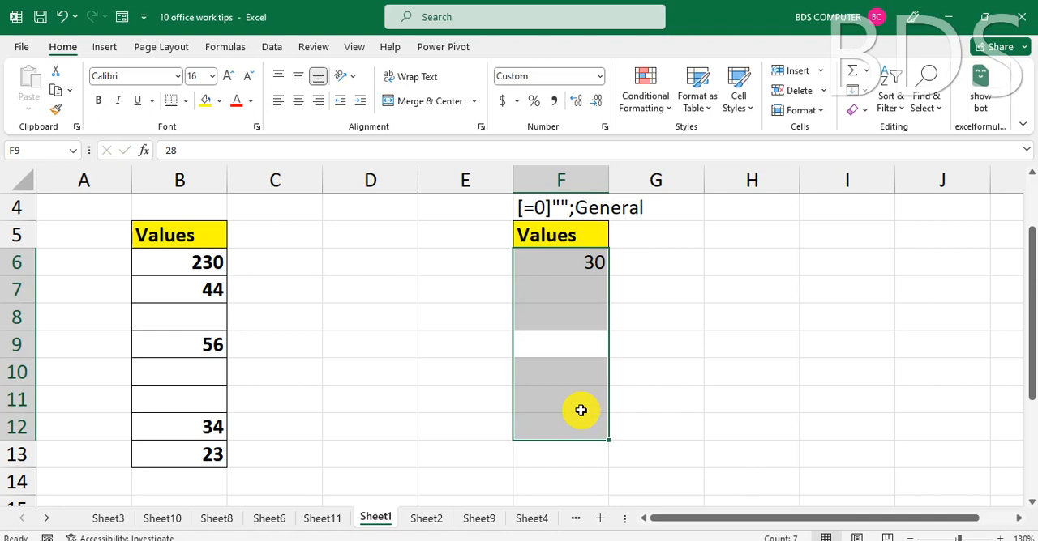
text(30)
key(Return)
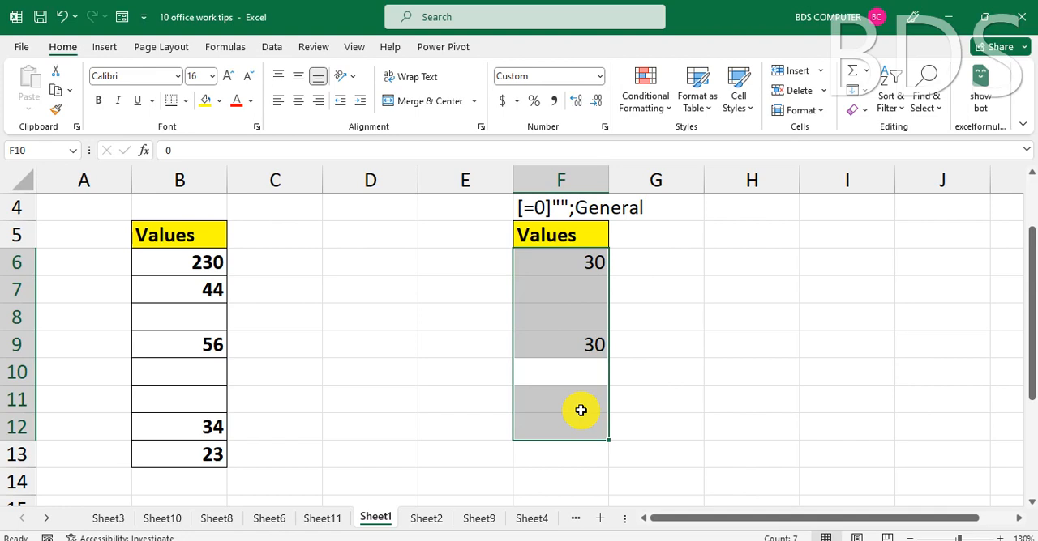
Switch to Sheet9, which holds the example on showing only numbers and hiding text values.
click(427, 520)
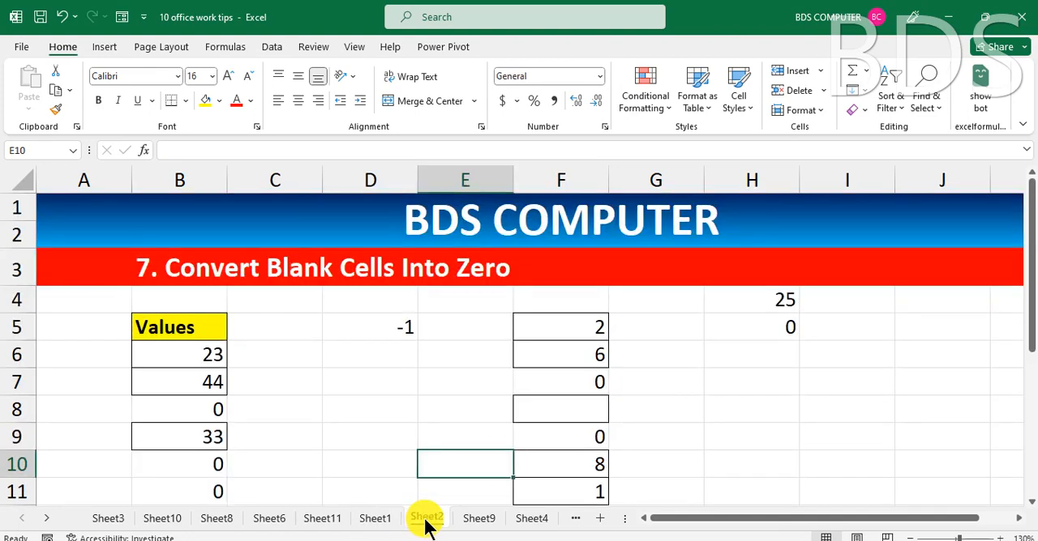
click(478, 520)
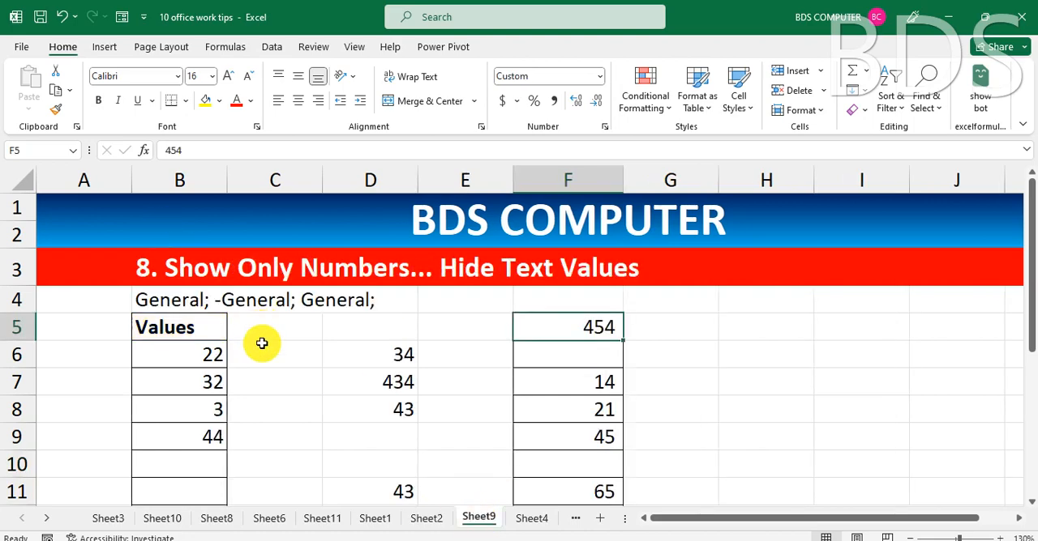
scroll(302, 383, down, 1)
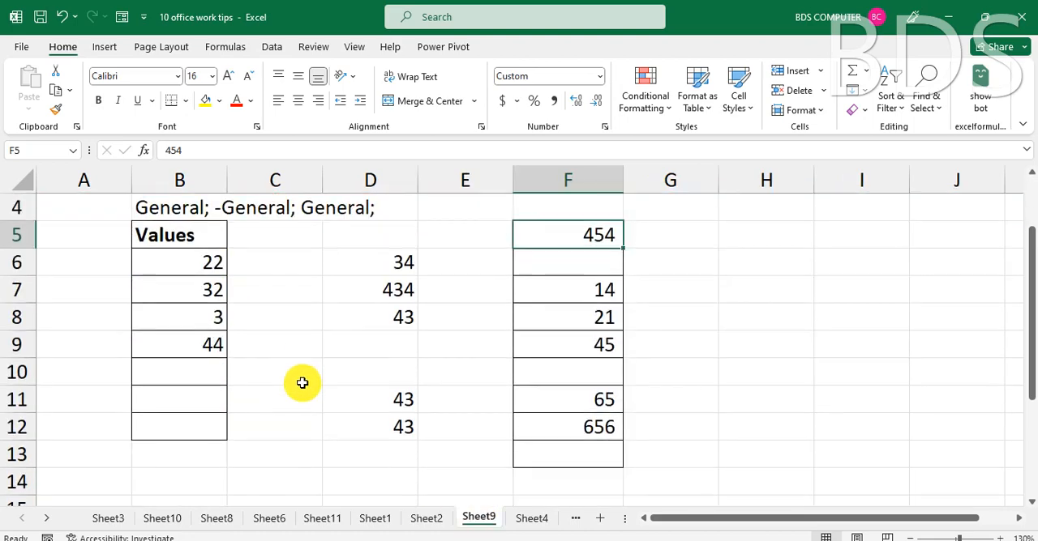
scroll(301, 384, up, 1)
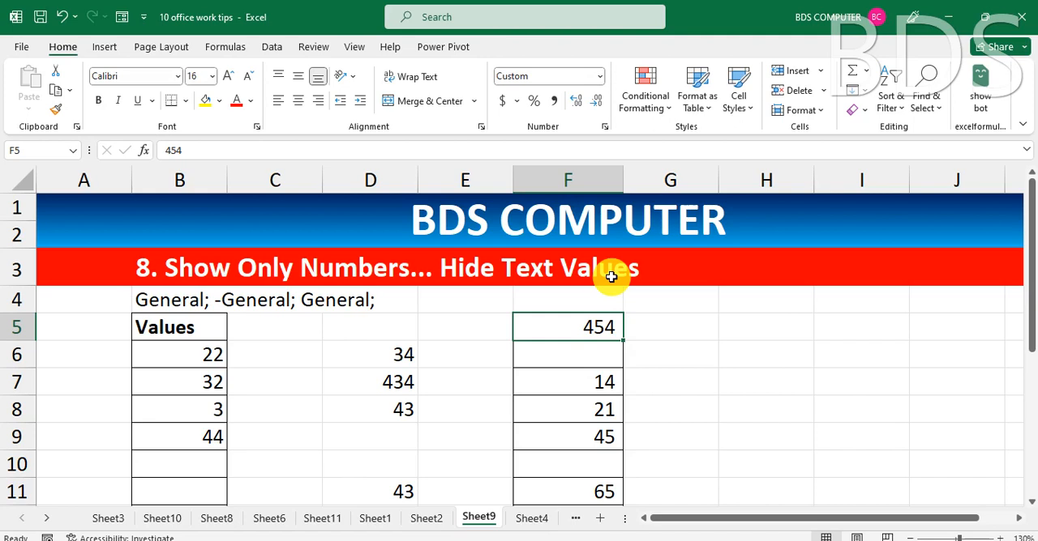
Apply the custom number format General;-General;General to the empty cells C6:C11.
click(296, 354)
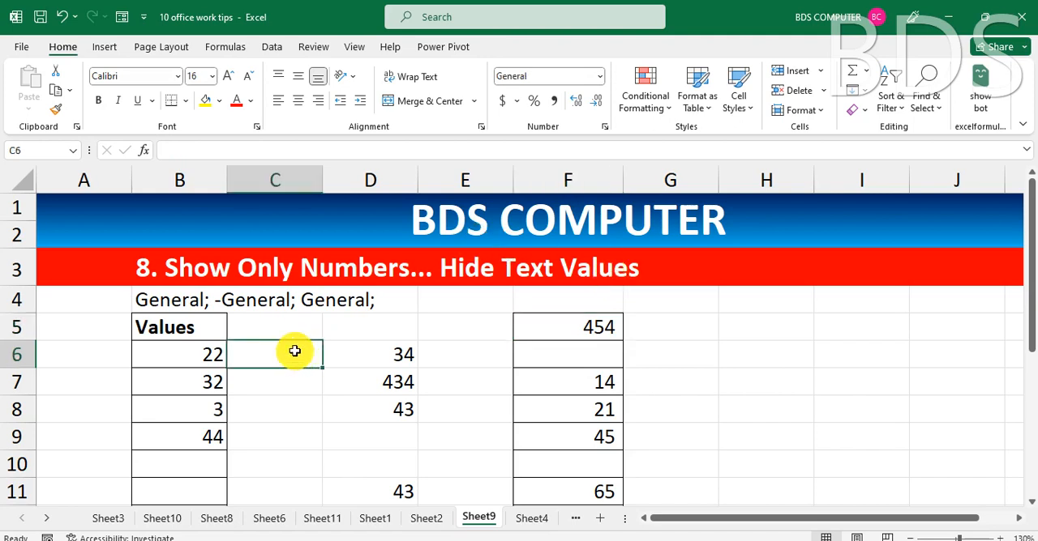
drag(294, 351, 275, 482)
click(276, 481)
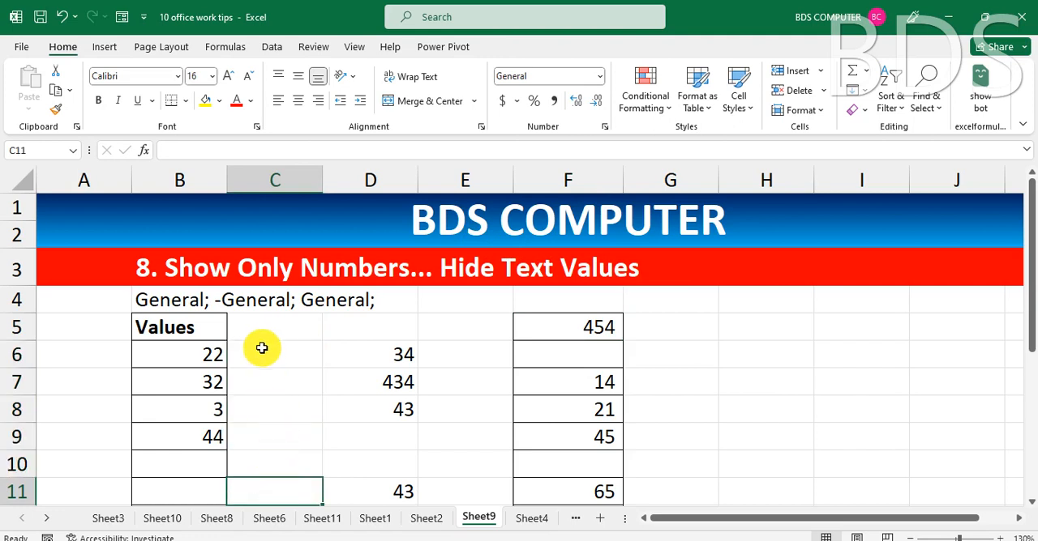
drag(267, 350, 266, 492)
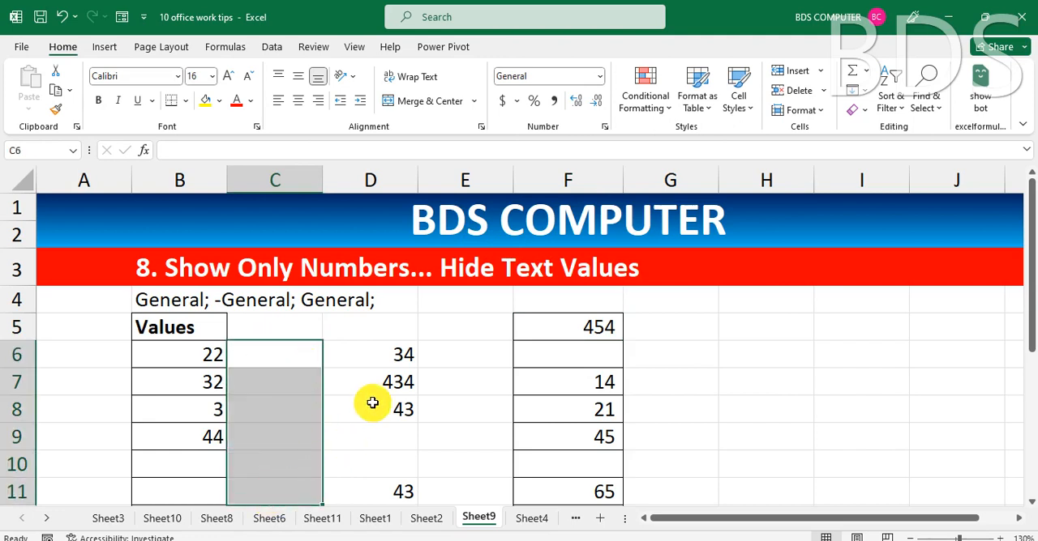
key(ctrl+1)
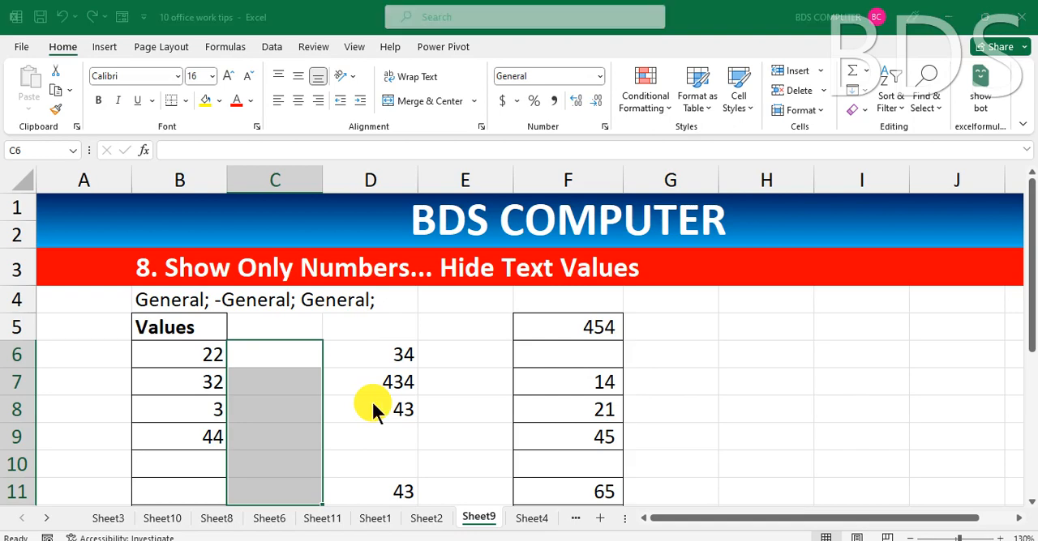
click(132, 269)
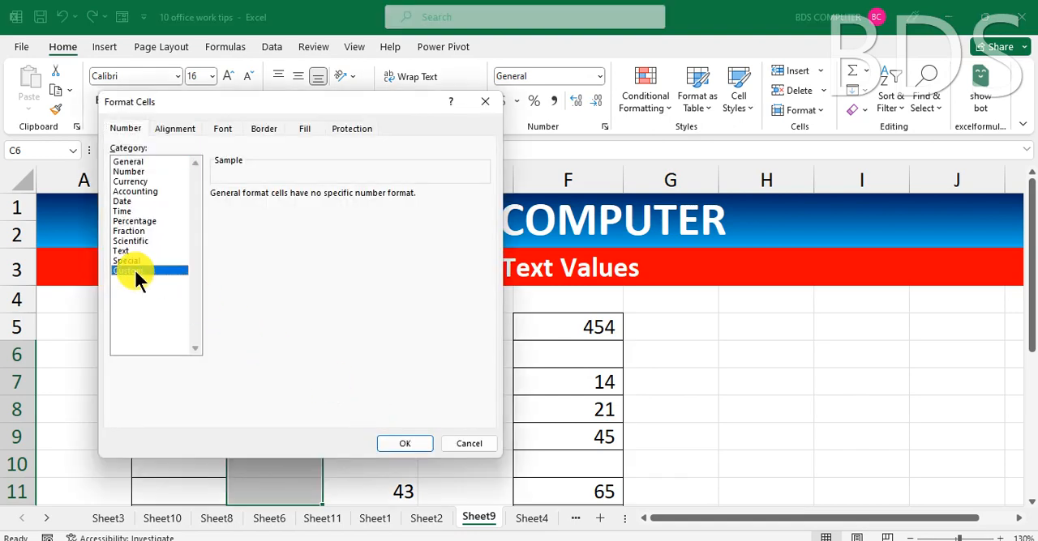
drag(318, 98, 646, 125)
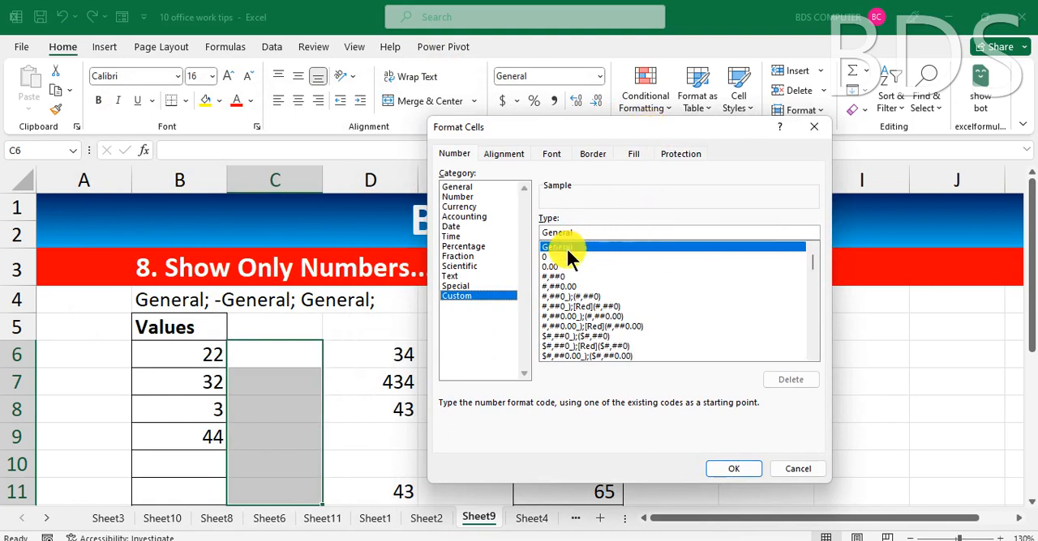
drag(587, 233, 538, 232)
key(ctrl+c)
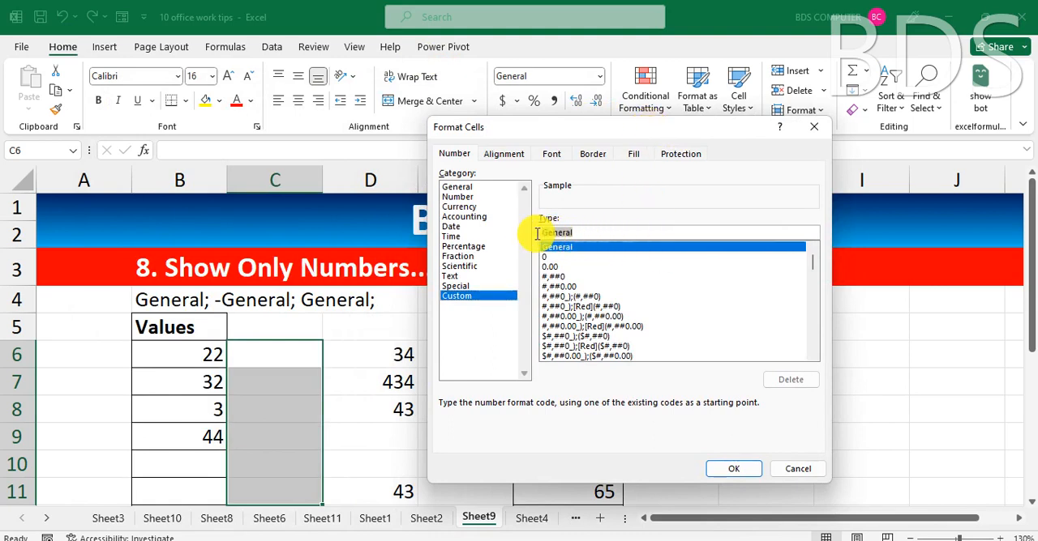
click(582, 233)
text(;-General;)
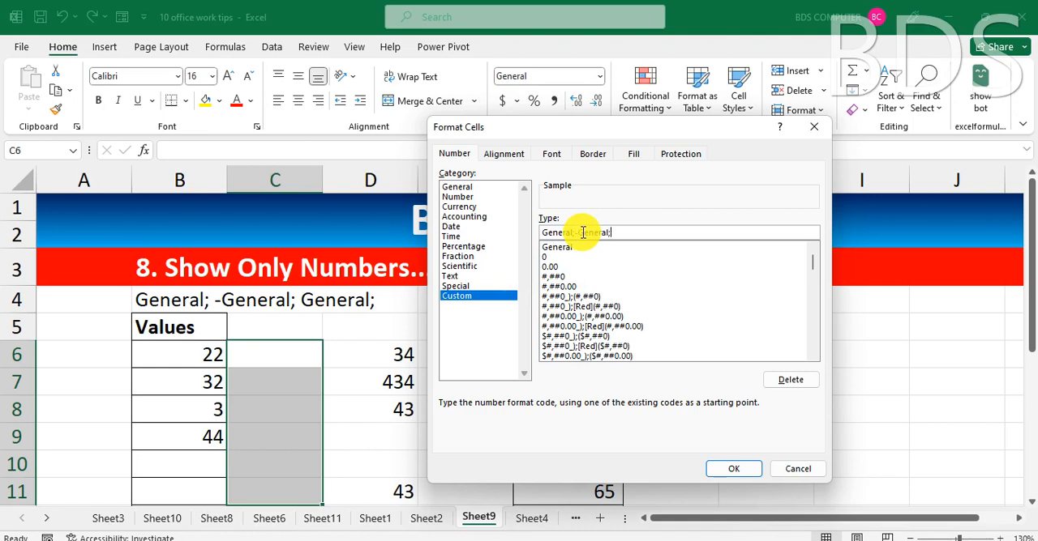
key(ctrl+v)
click(738, 473)
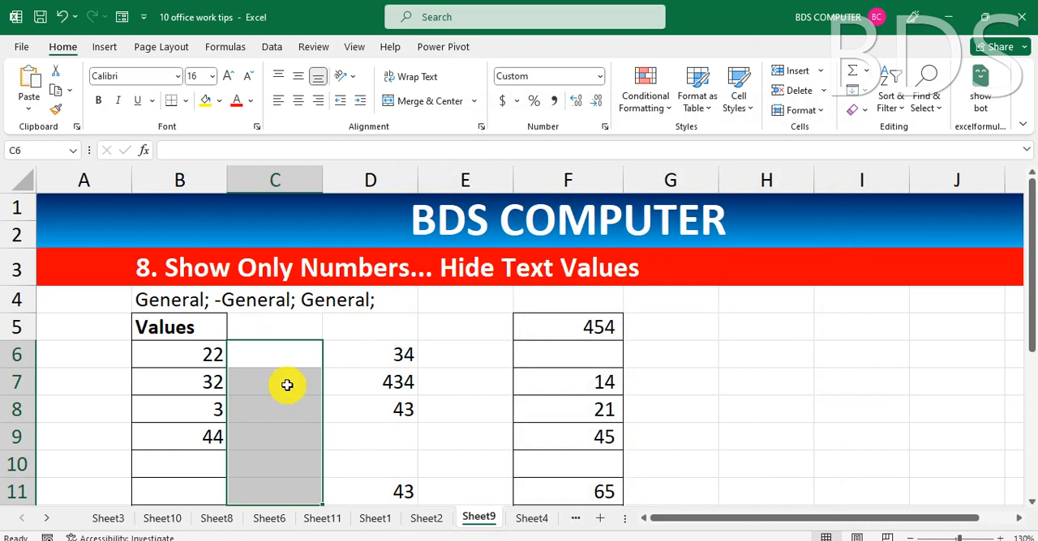
Enter 54, EDFJHG and 54 in cells C6 through C8 to test the format with numbers and text.
text(54)
key(Return)
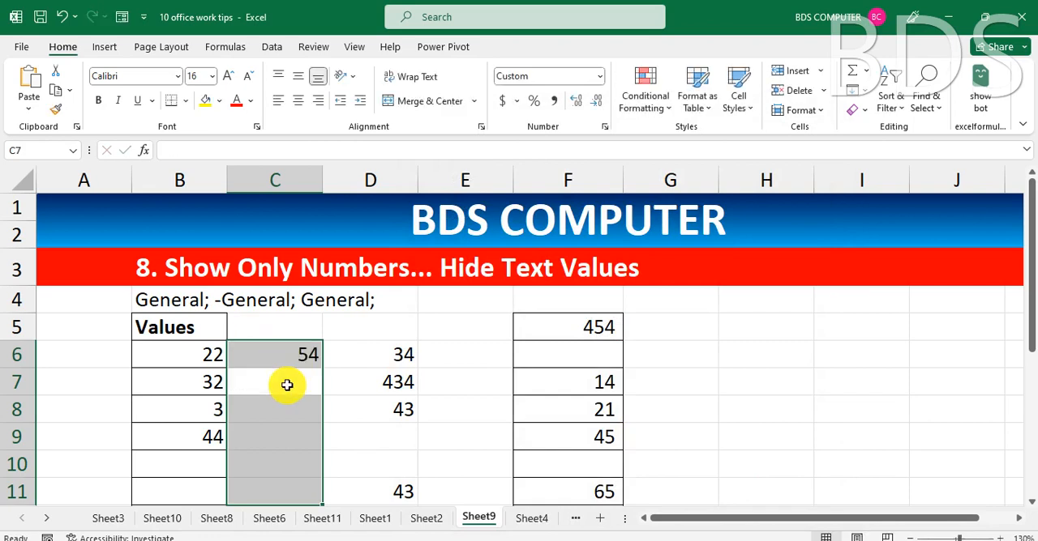
text(EDFJHG)
key(Return)
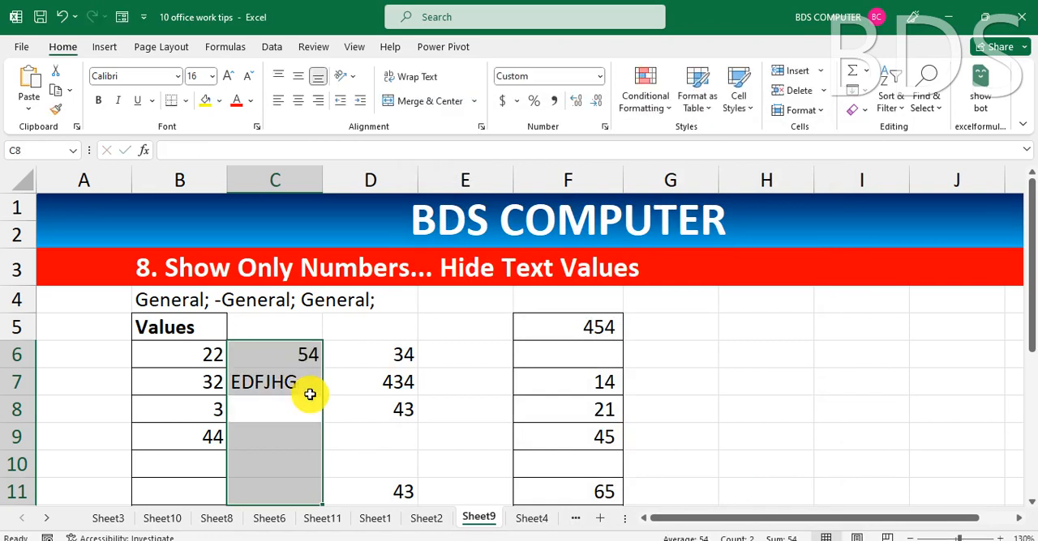
text(54)
key(Return)
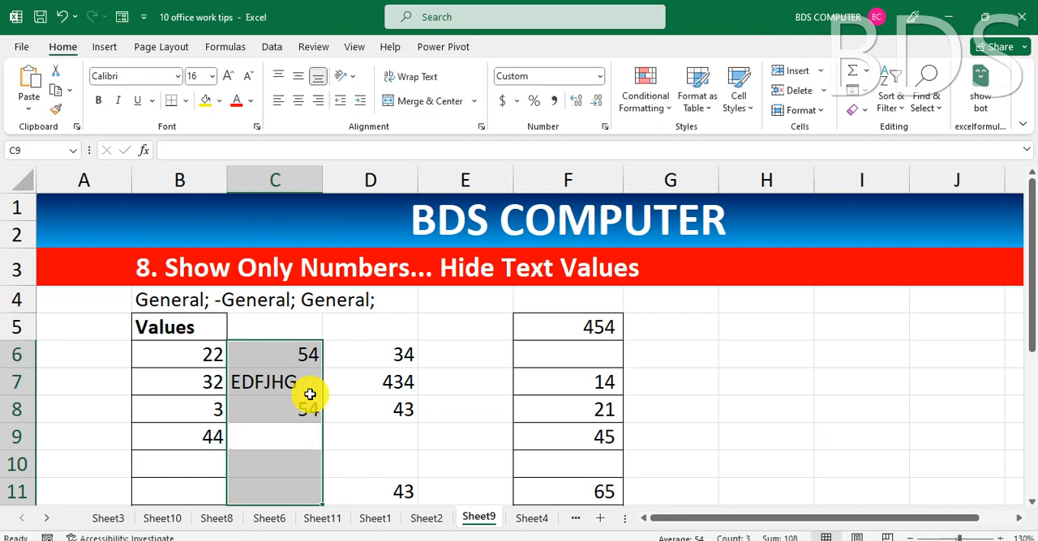
Extend the custom number format of C6:C11 to General;-General;General; so that text values are hidden.
key(ctrl+1)
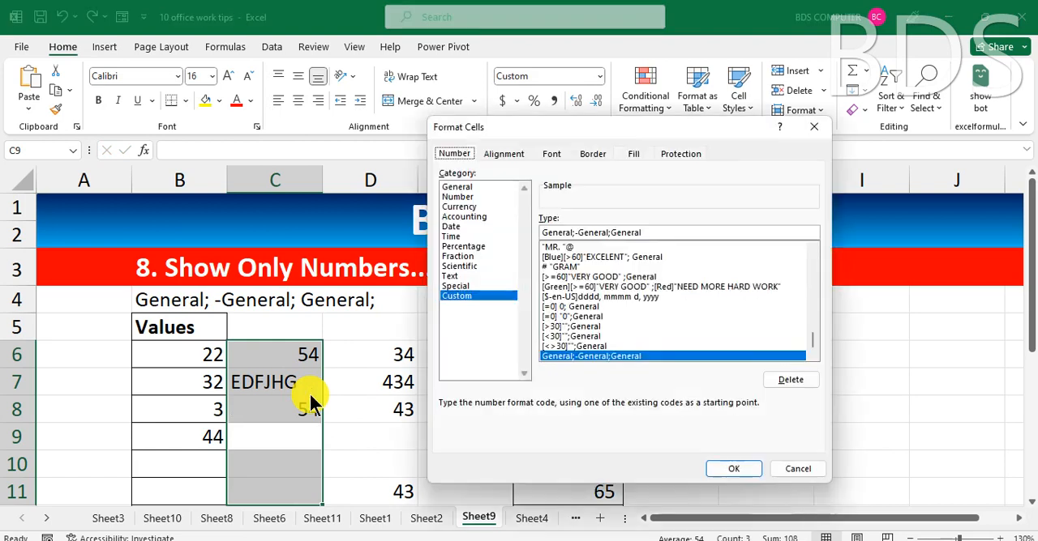
click(660, 233)
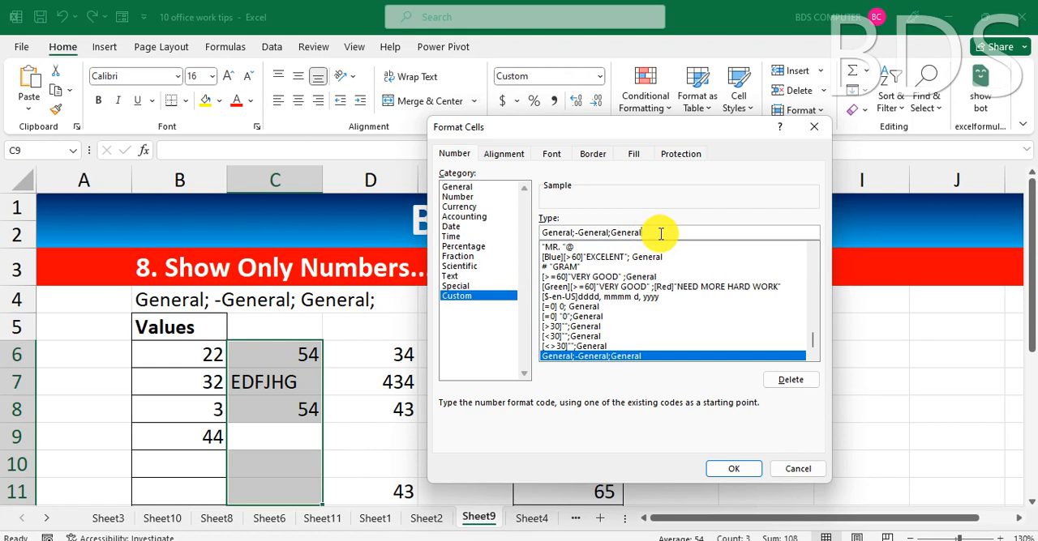
text(;)
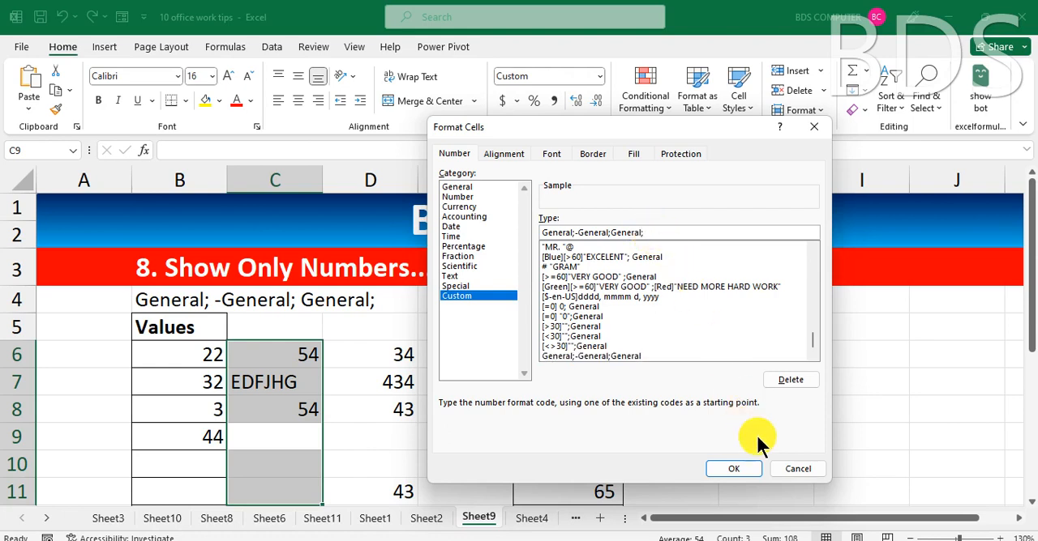
click(739, 468)
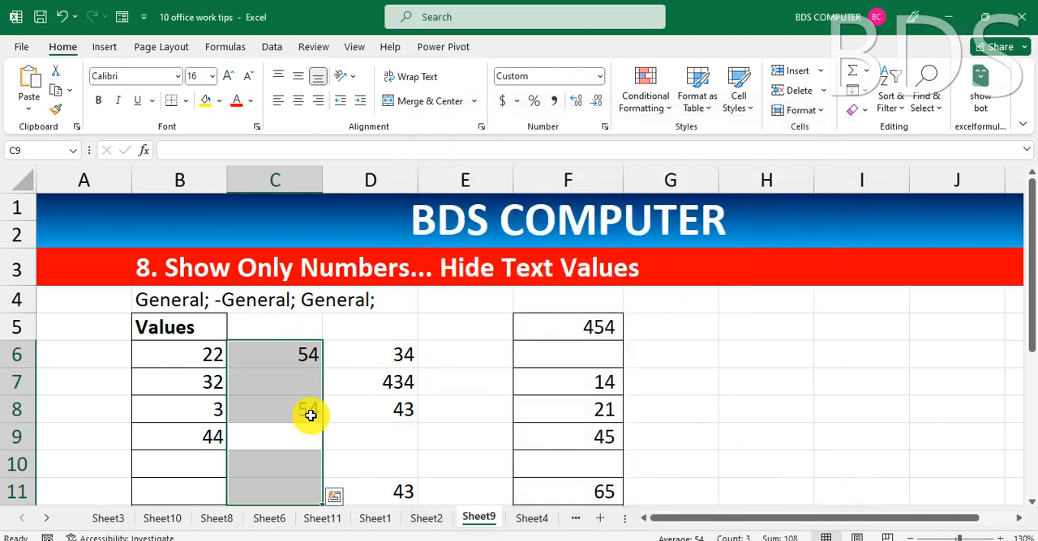
Enter the text DBBJHB in C9 and the number 5645 in C10 to test the text-hiding format.
text(DBBJHB)
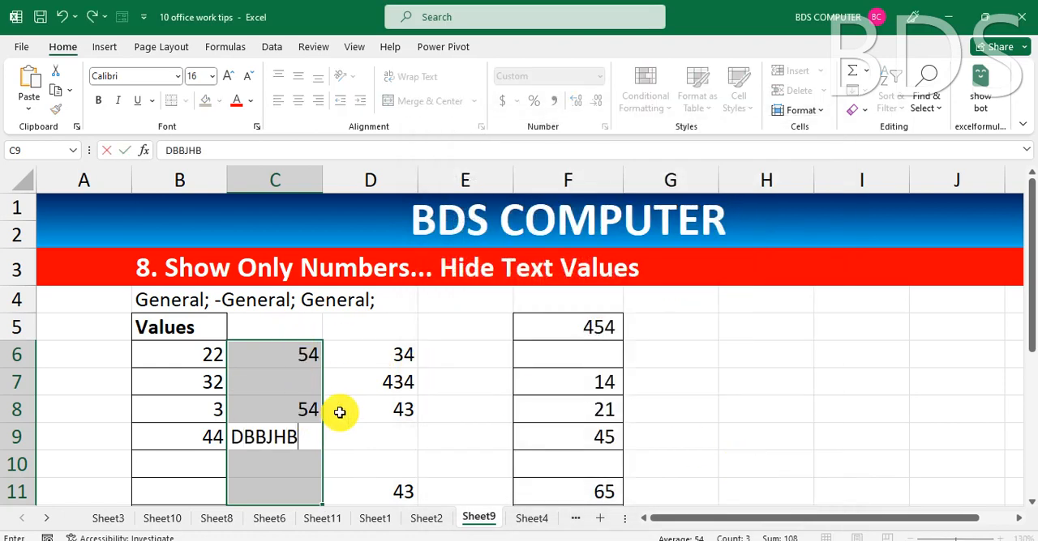
key(Return)
text(5645)
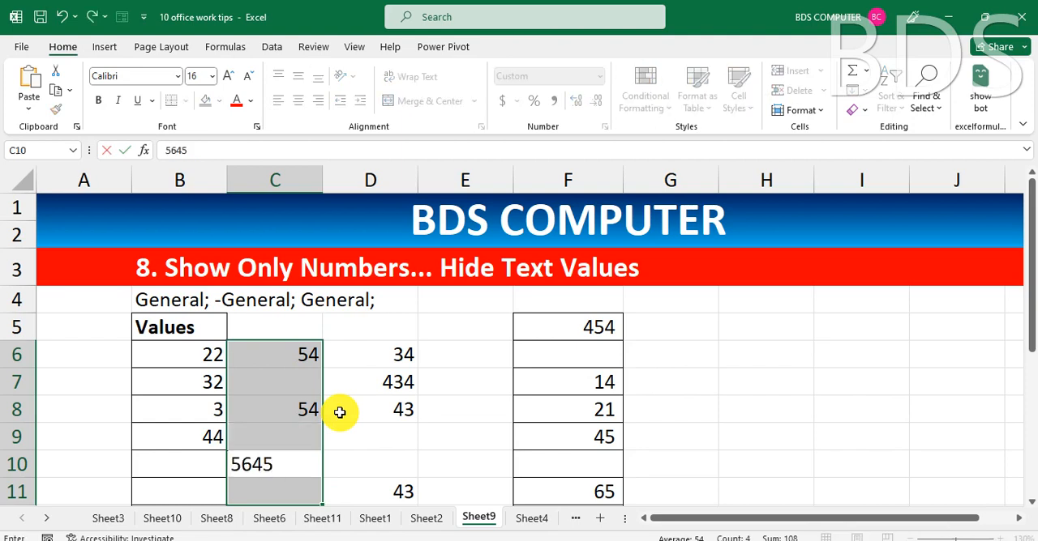
key(Return)
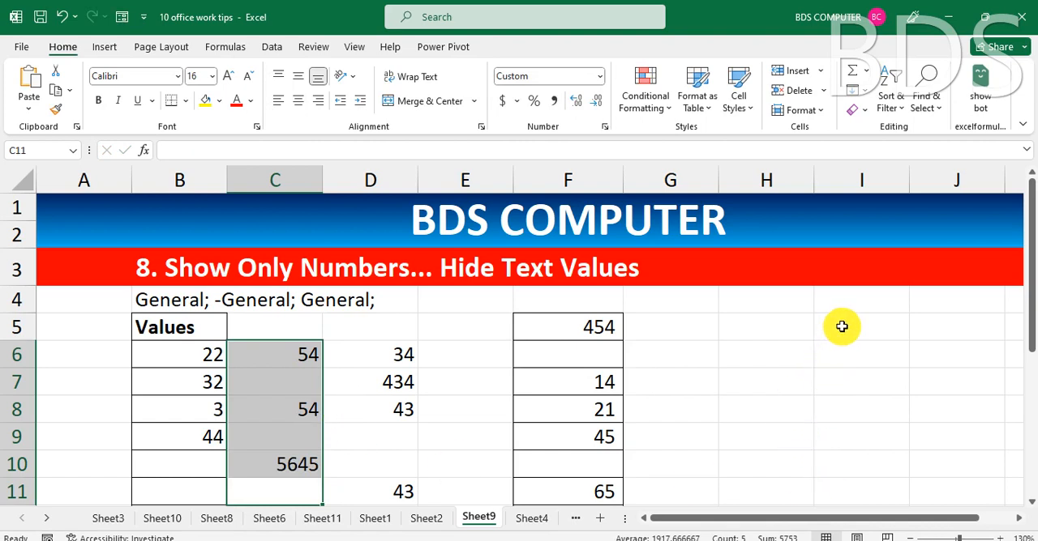
Apply the custom number format ;; to cells I5:I10 to hide numbers and show only text.
drag(842, 327, 850, 457)
key(ctrl+1)
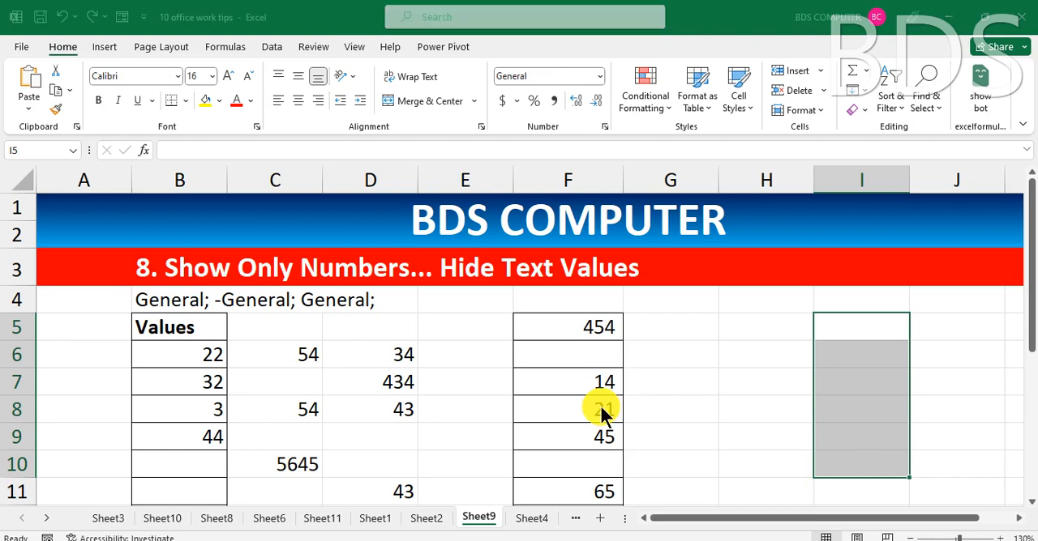
click(459, 296)
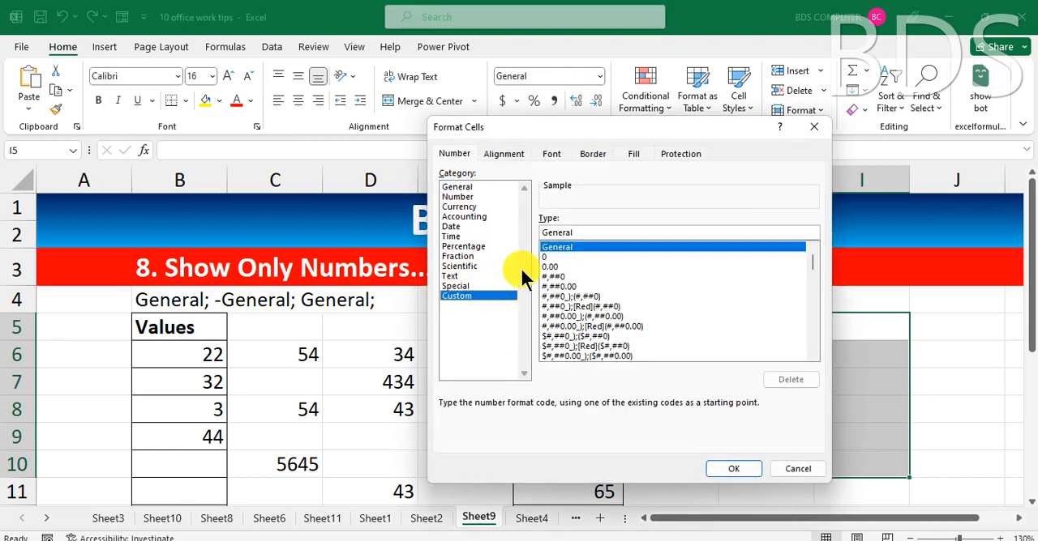
drag(580, 233, 527, 233)
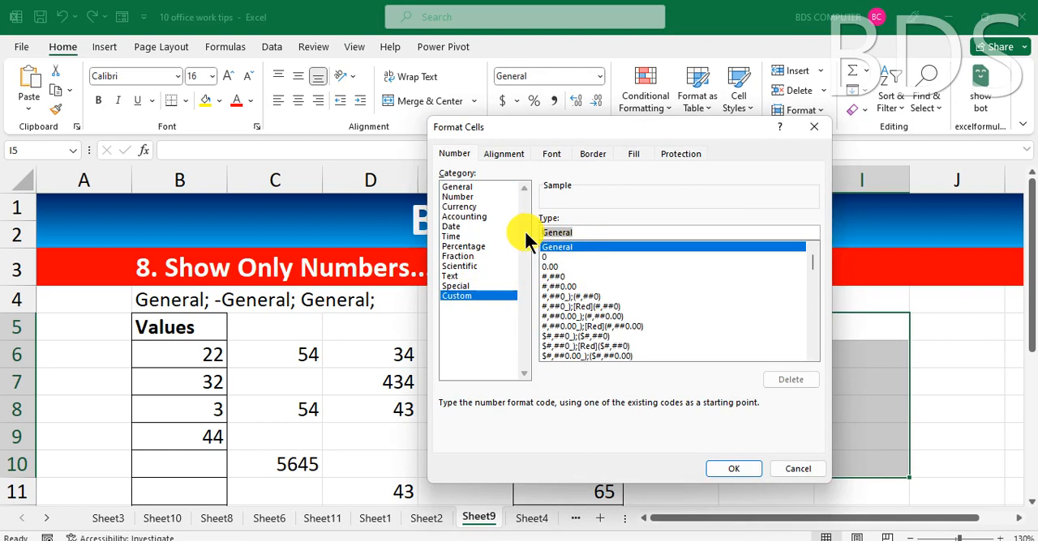
text(;)
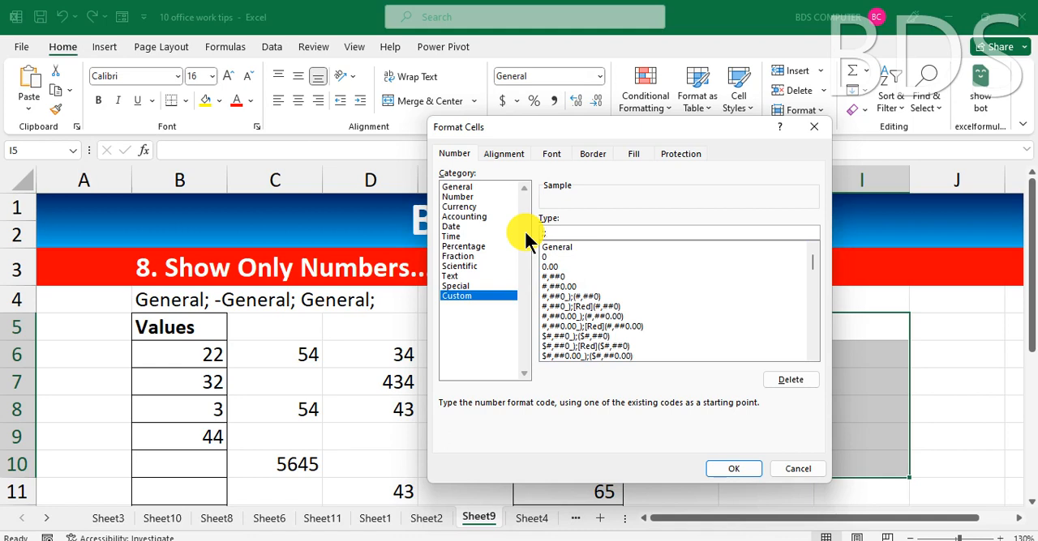
text(;)
click(731, 469)
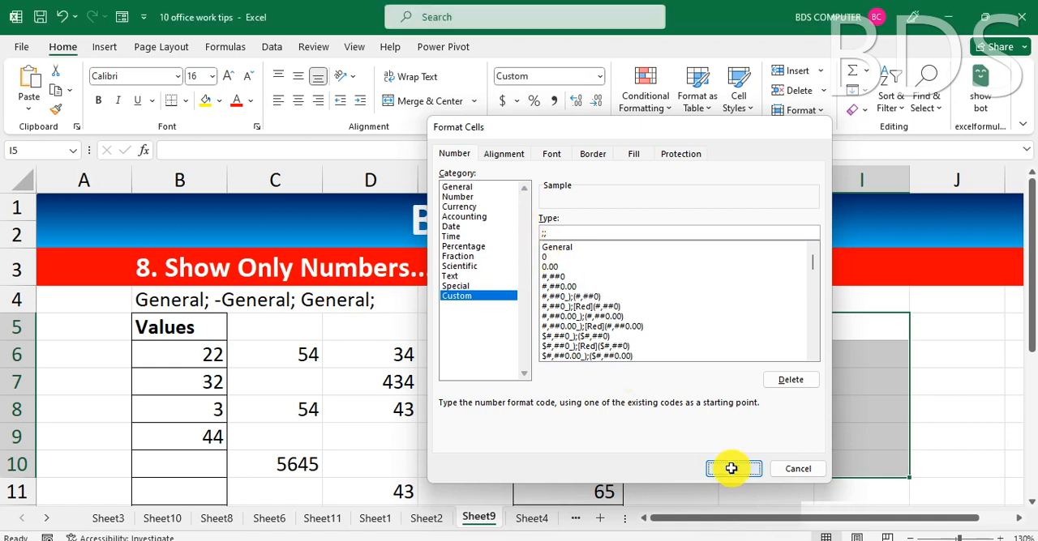
Enter 48 in I5 and SDFDSF in I6 to test the number-hiding format.
text(48)
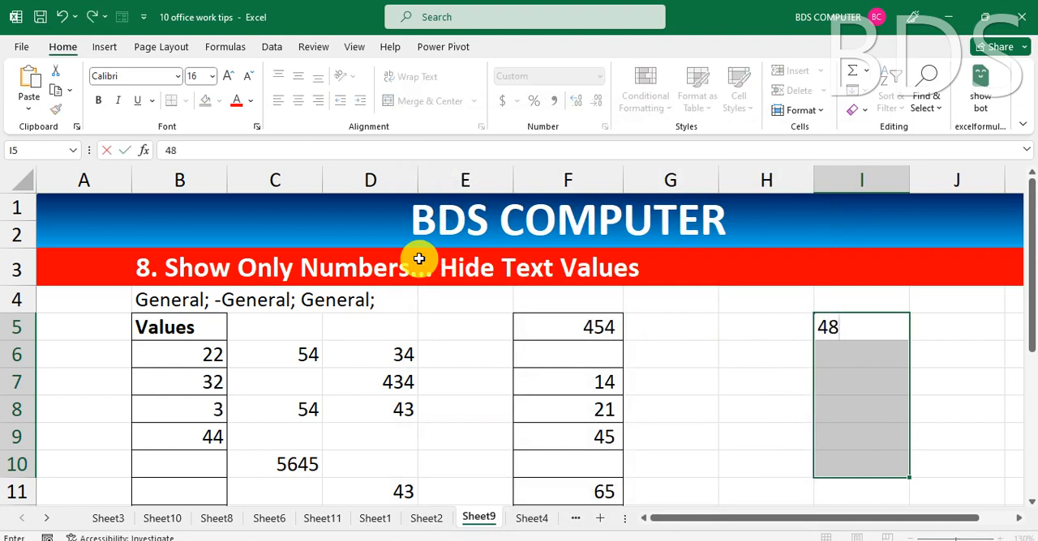
key(Return)
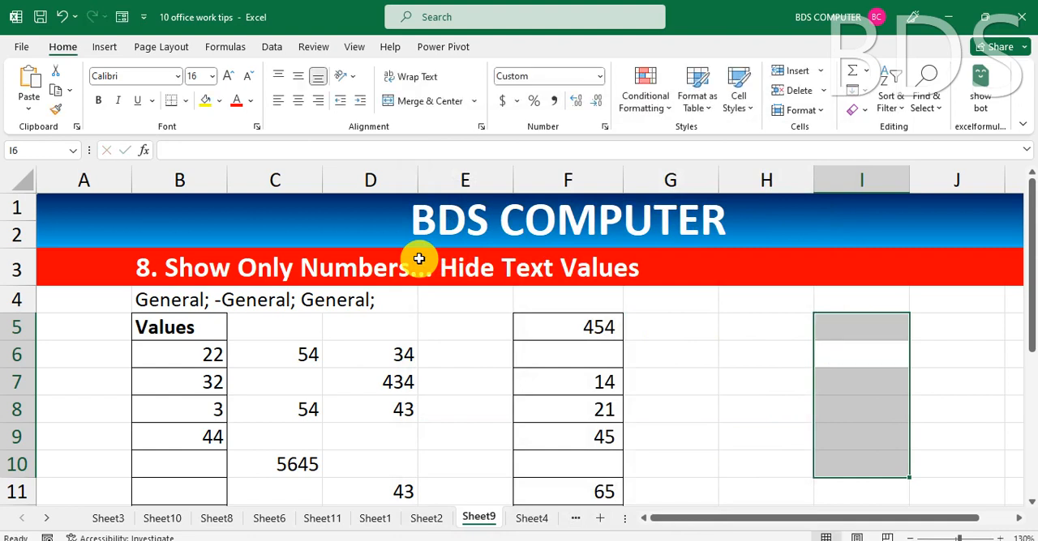
text(SDFDSF)
key(Return)
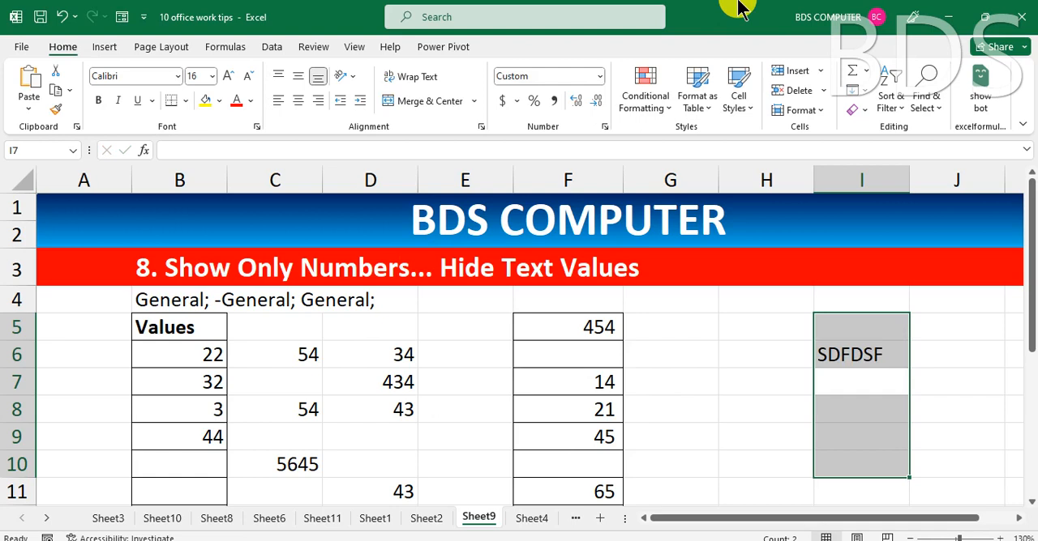
Change the custom number format of I5:I10 to ;;; to hide both numbers and text.
key(ctrl+1)
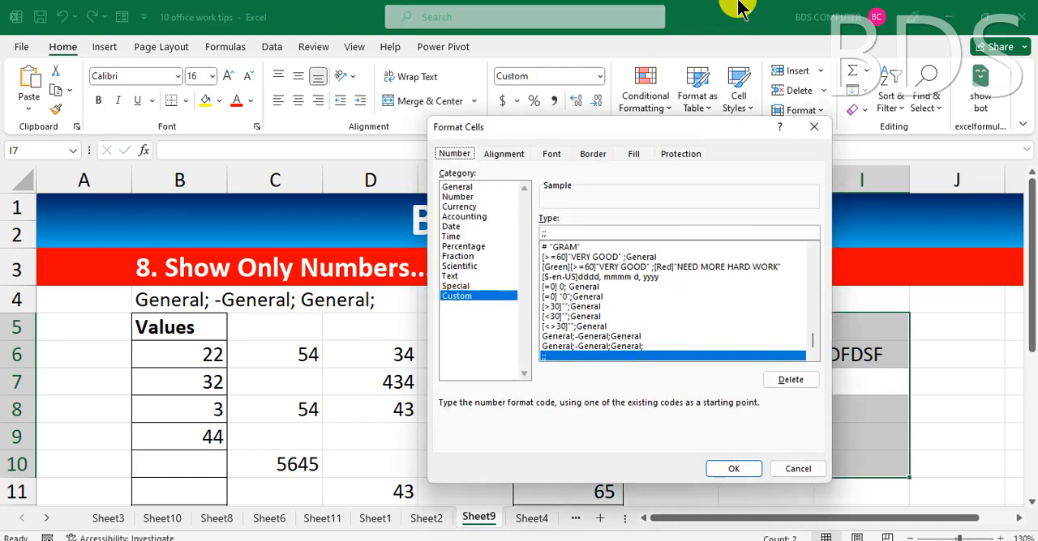
click(557, 232)
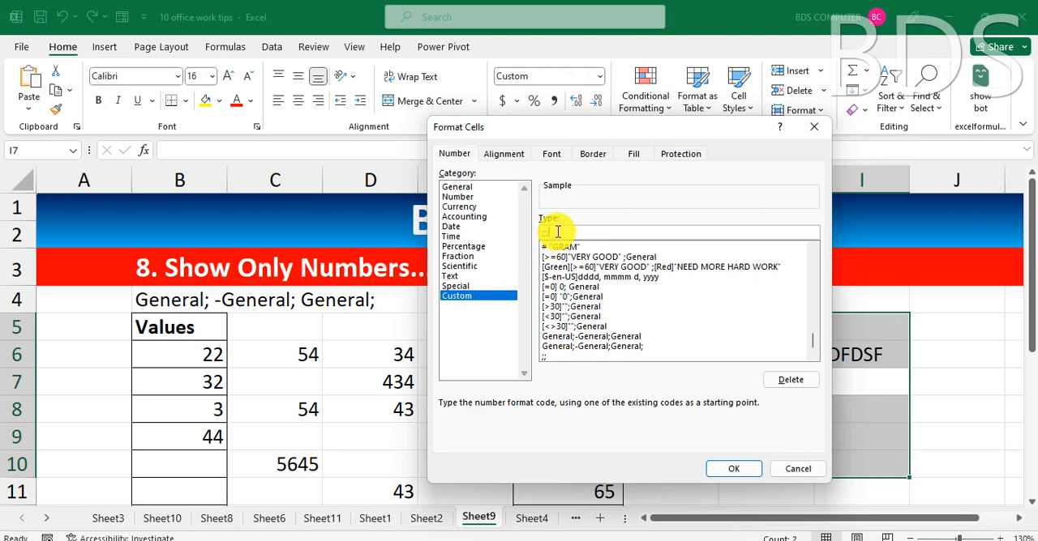
click(733, 469)
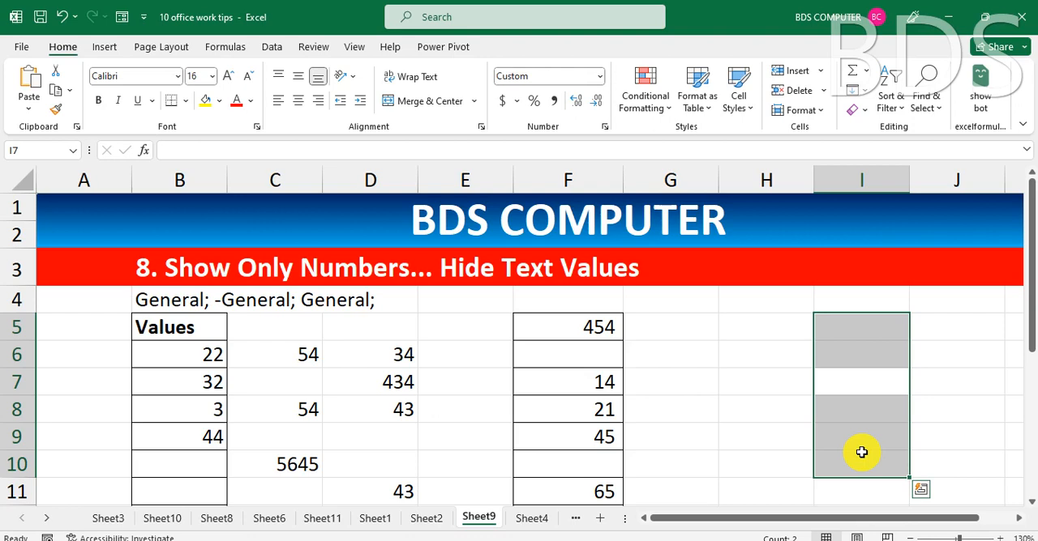
Set the custom number format of I5:I10 back to ;; so that only numbers are hidden.
key(ctrl+1)
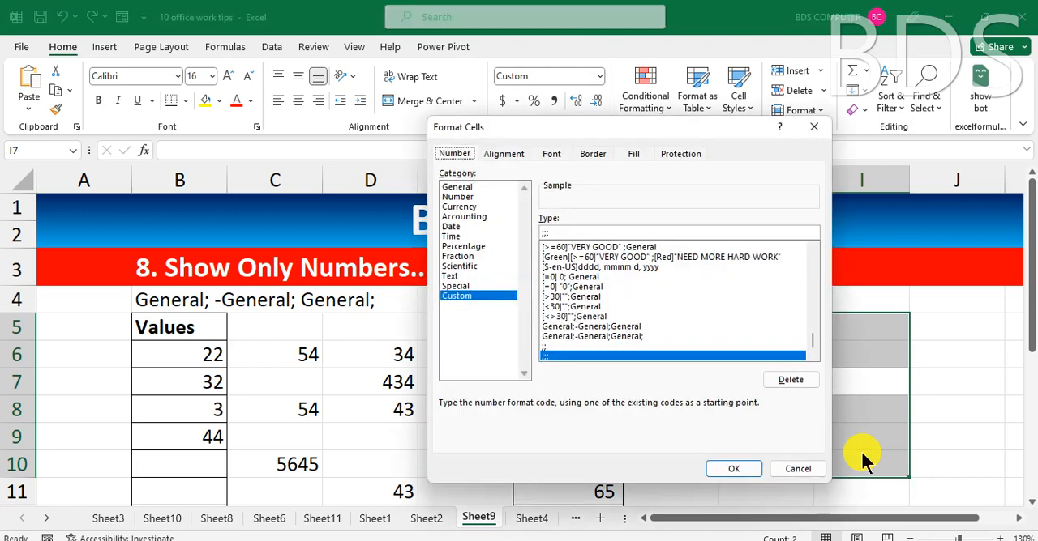
click(563, 234)
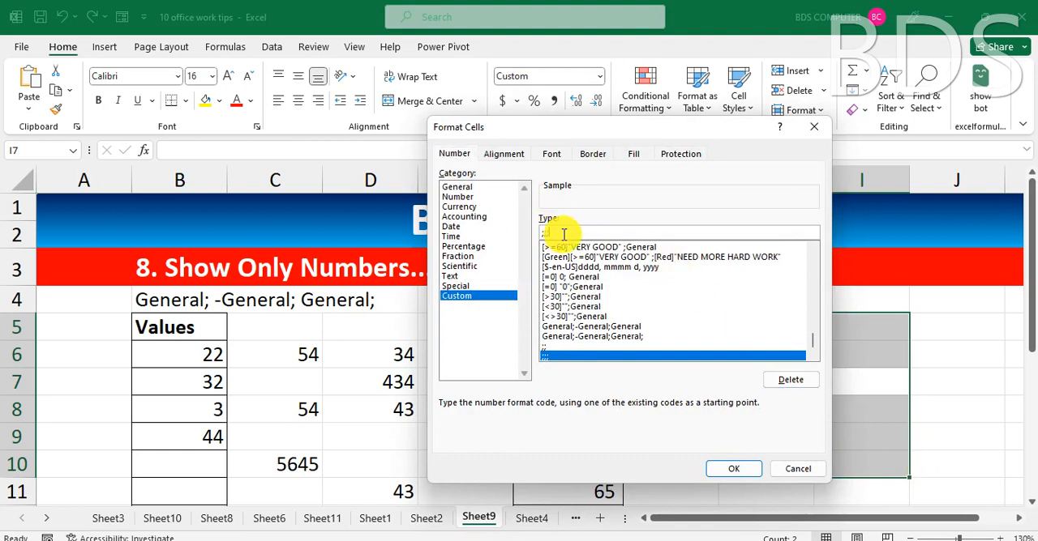
key(BackSpace)
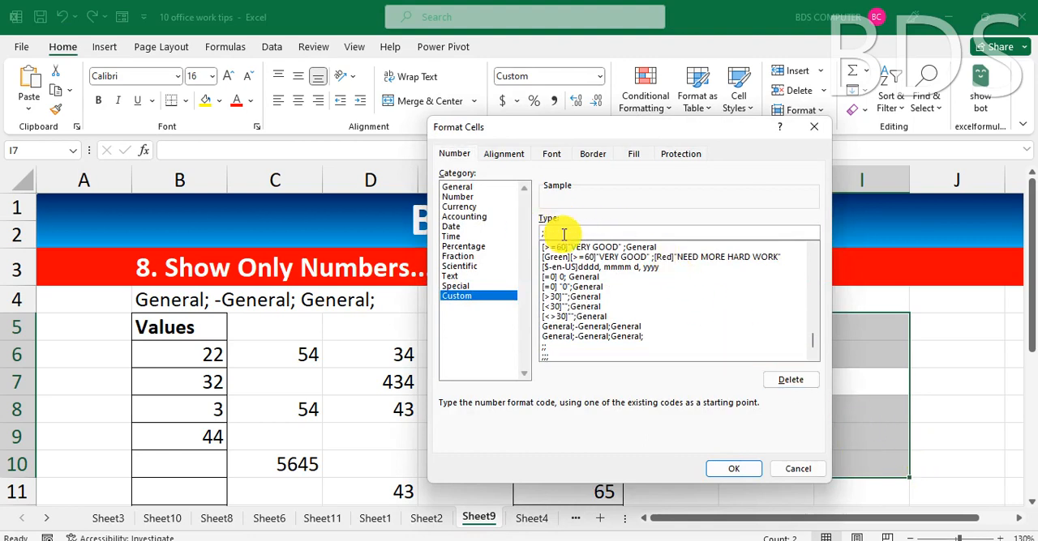
key(Return)
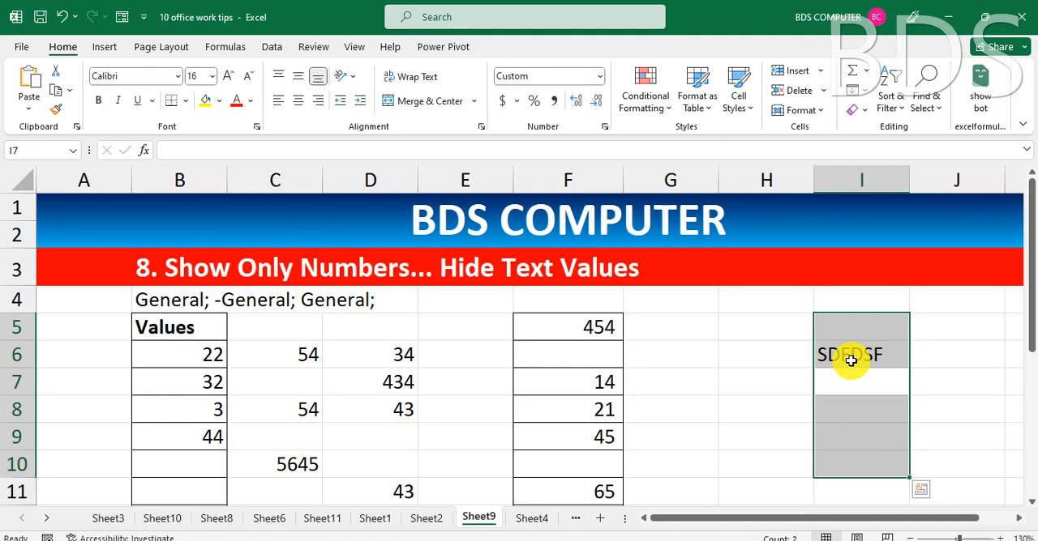
Switch to Sheet4, which holds the example on maintaining digits by adding zeros.
click(528, 519)
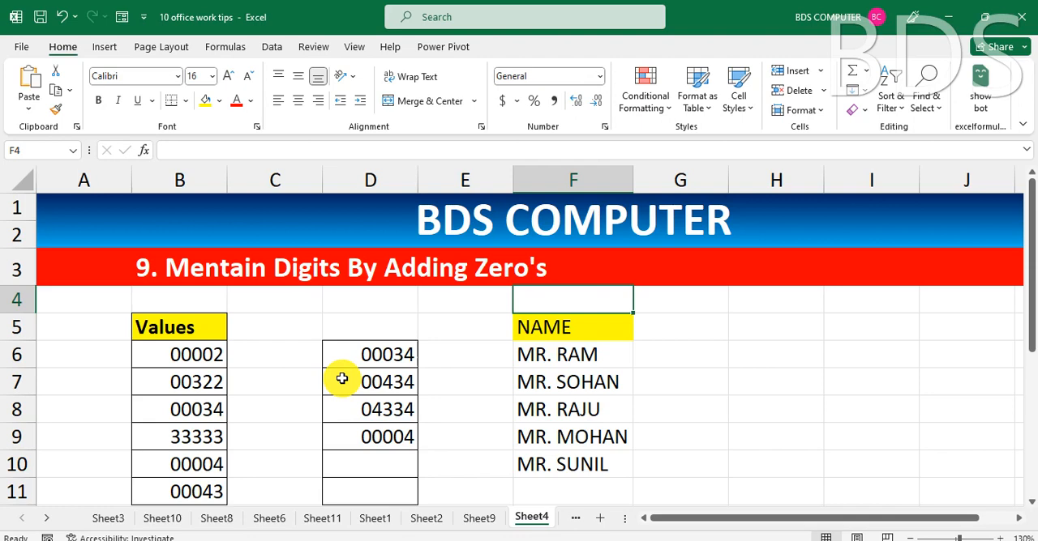
Try the custom number format ##### on C6:C10 and test it by entering 25 in C6.
drag(268, 354, 273, 458)
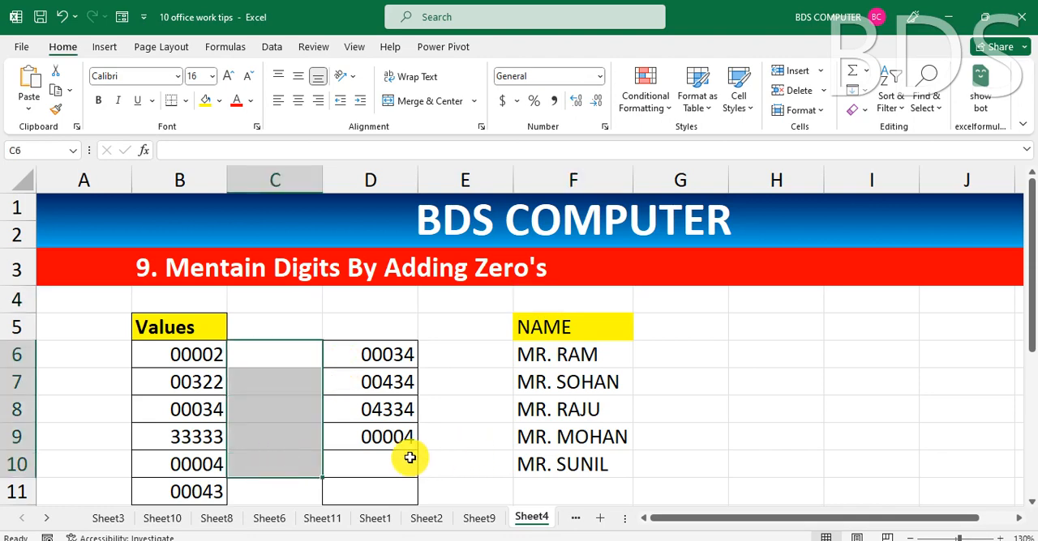
key(ctrl+1)
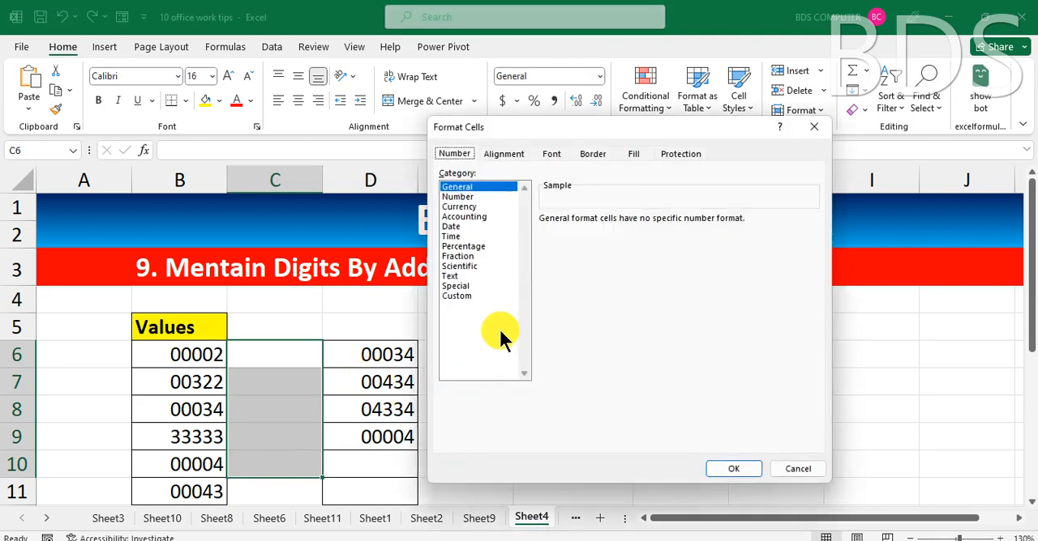
click(456, 296)
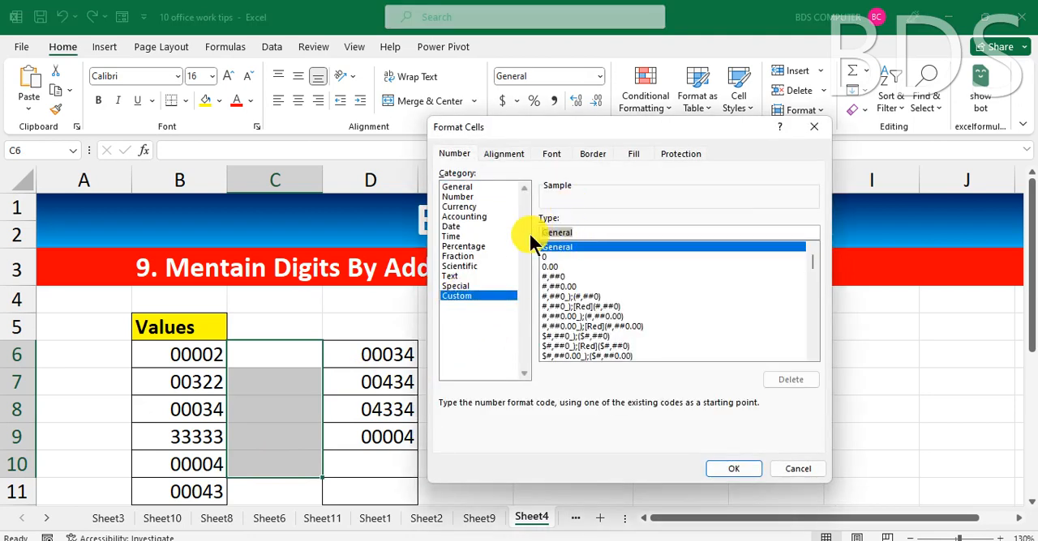
text(#####)
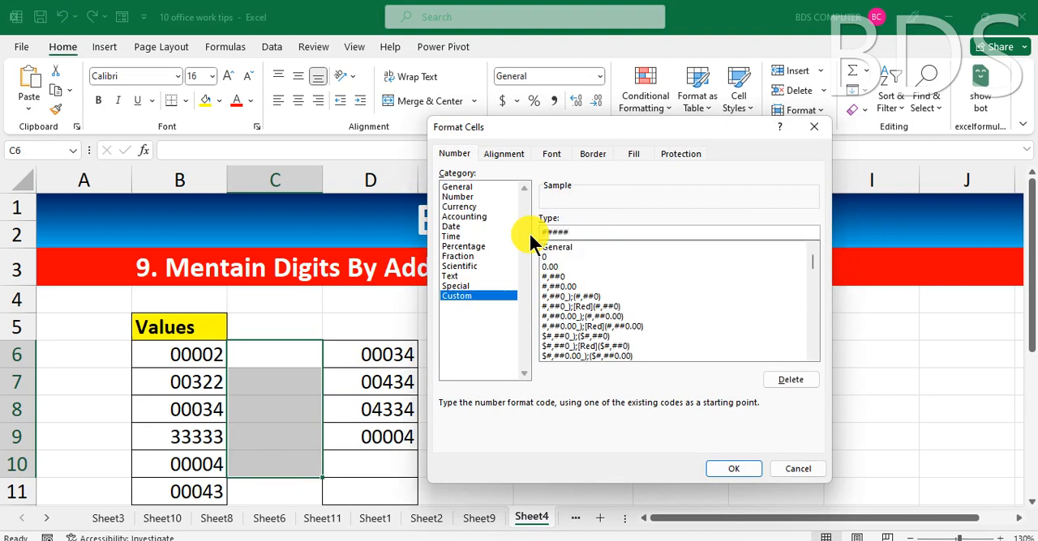
click(739, 466)
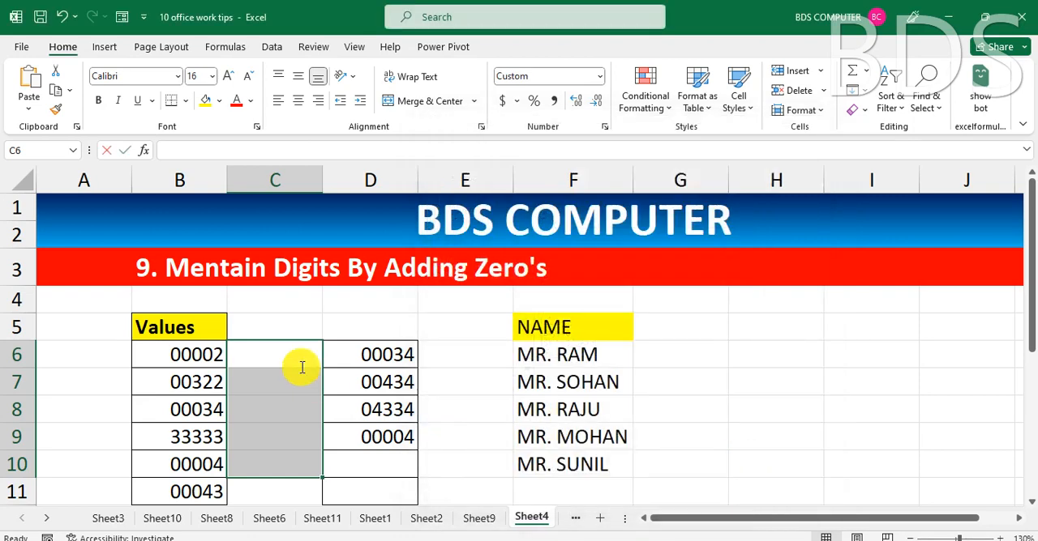
text(25)
key(Return)
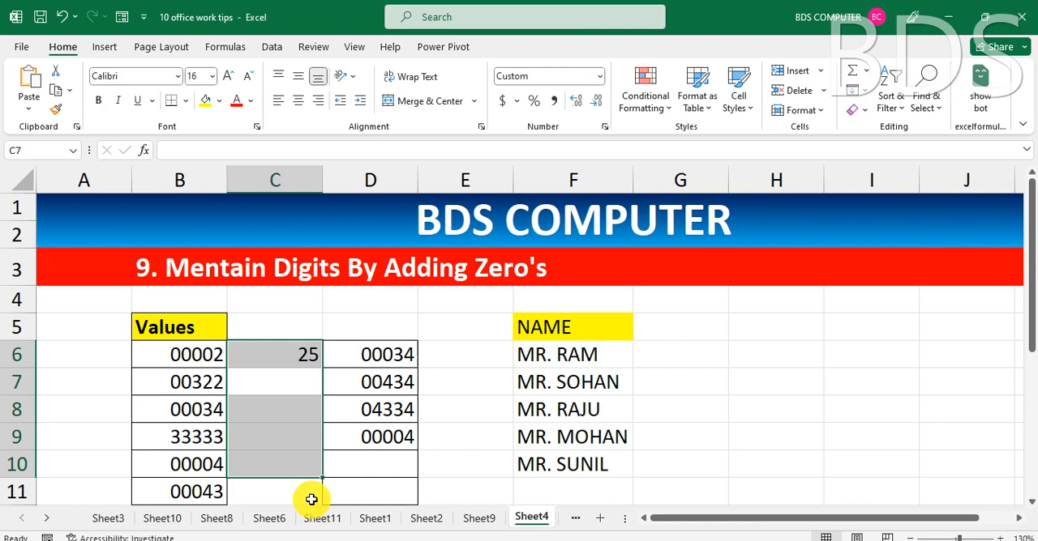
Check which number format cell B7 in the Values column uses.
key(Left)
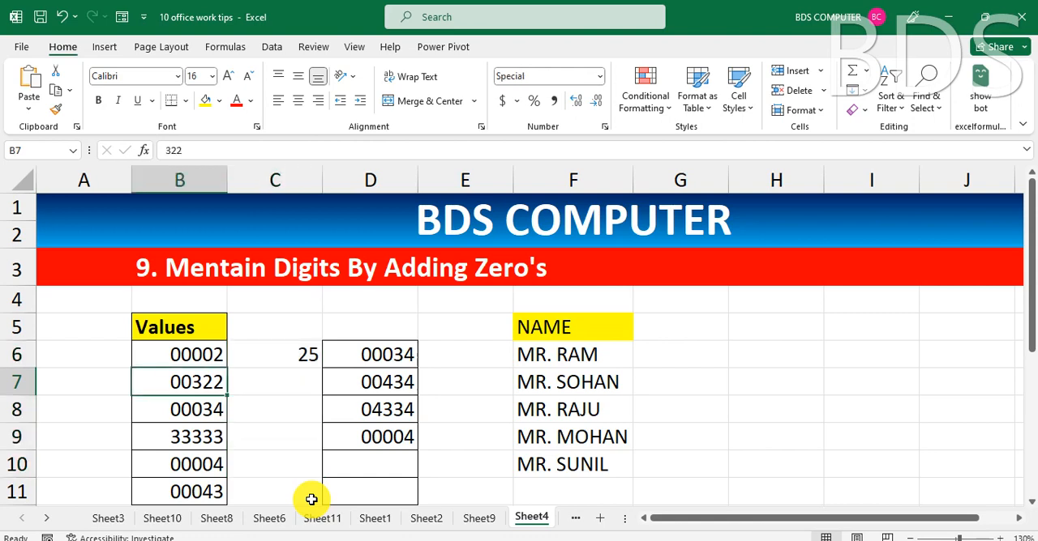
key(Left)
key(ctrl+1)
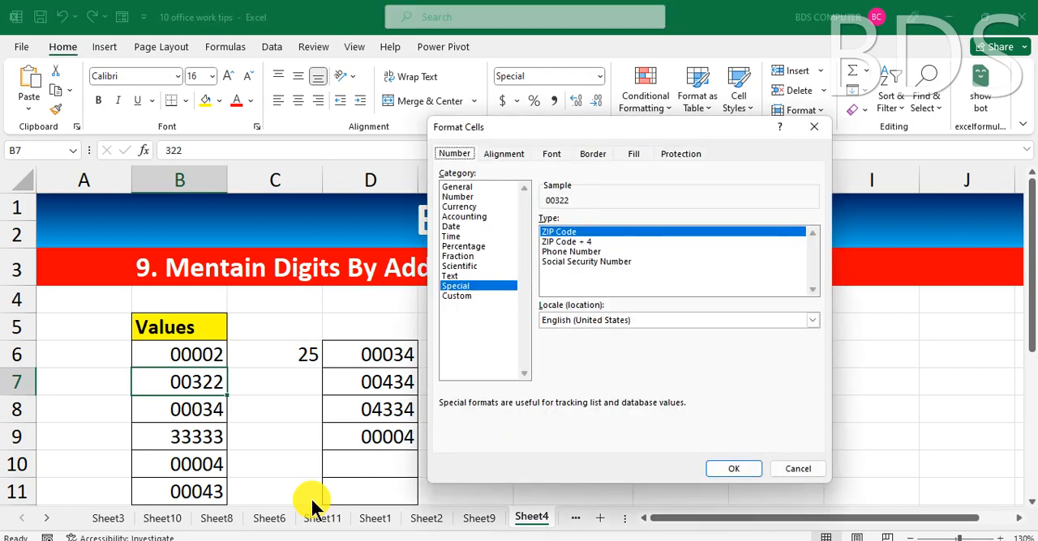
key(Return)
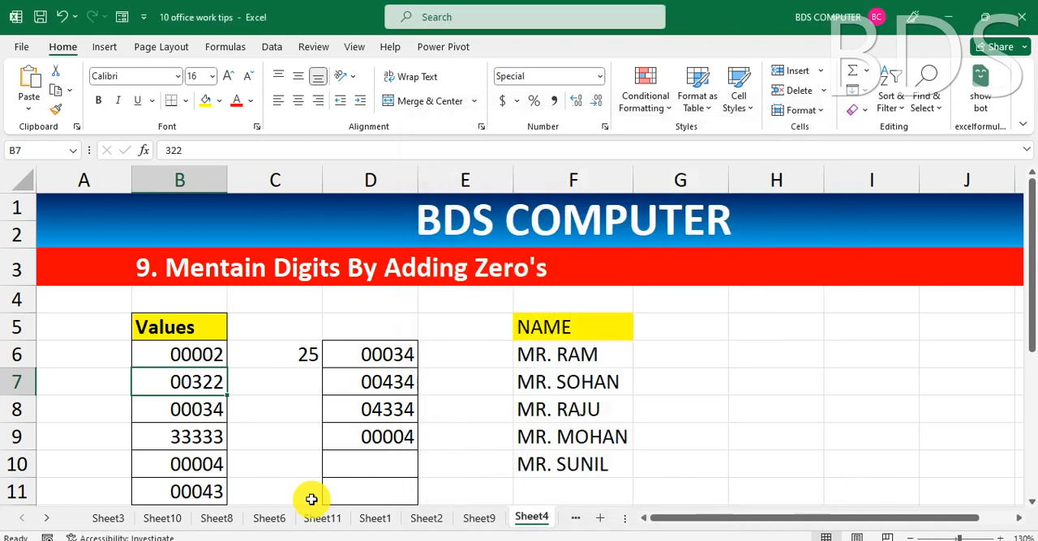
Clear the test value in C6 and apply the Special ZIP Code number format to C6:C11.
click(282, 357)
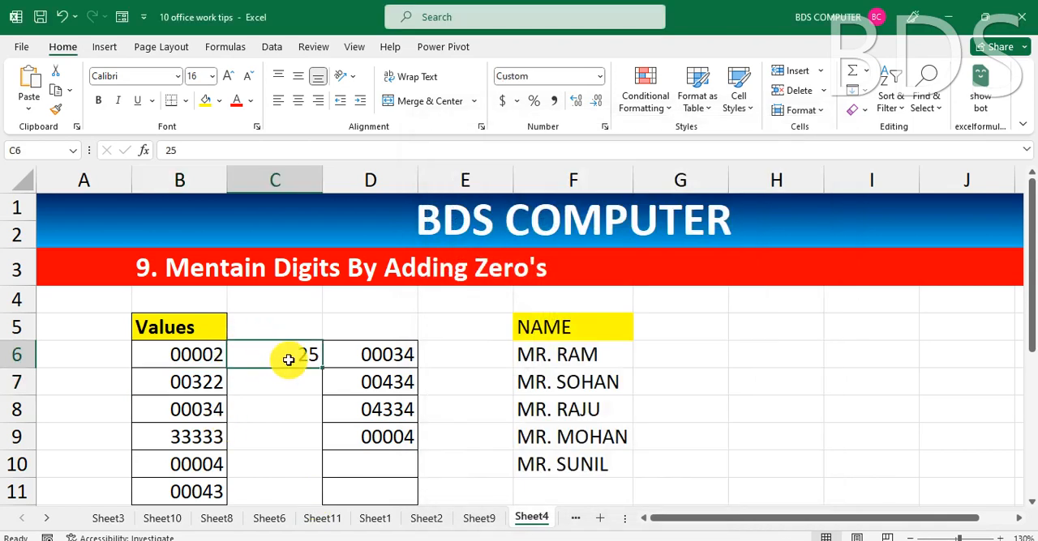
key(Delete)
mouse_move(287, 357)
mouse_down()
mouse_move(268, 470)
mouse_move(278, 482)
mouse_up()
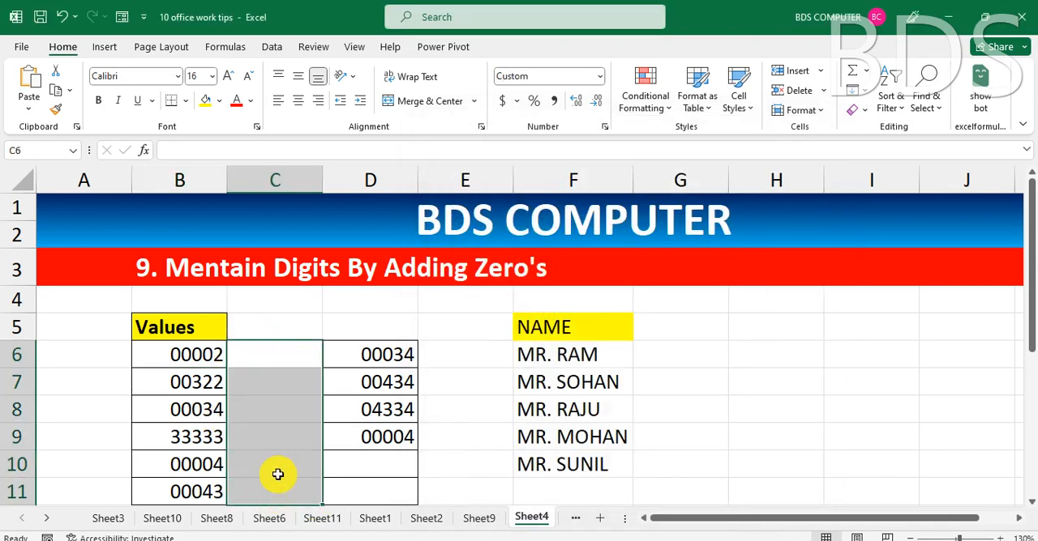
key(ctrl+1)
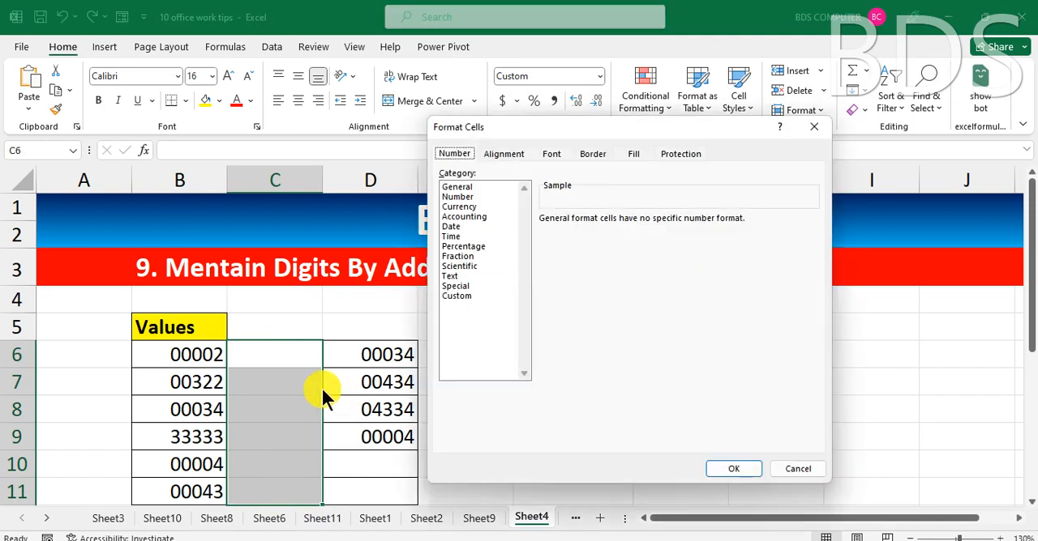
click(456, 285)
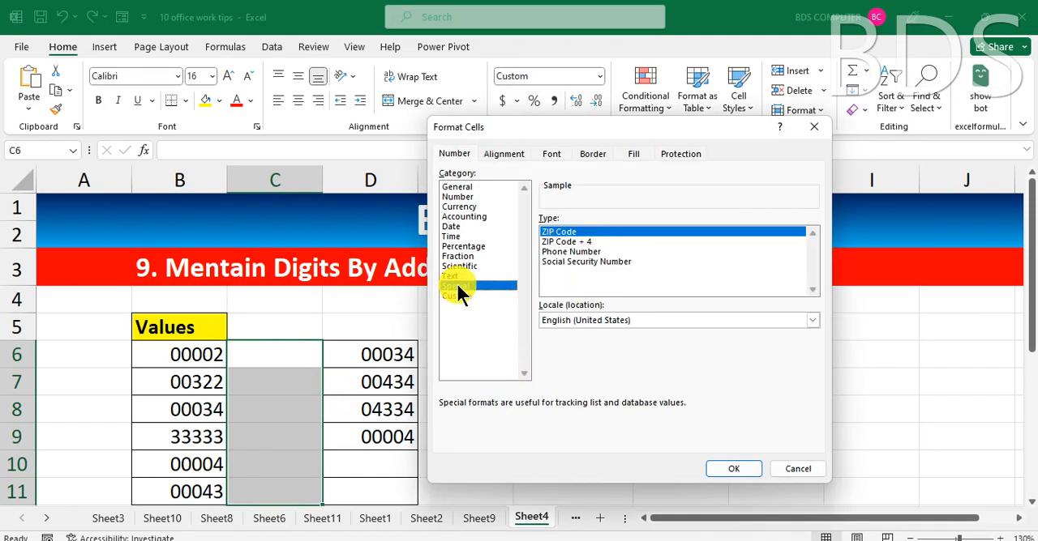
click(555, 231)
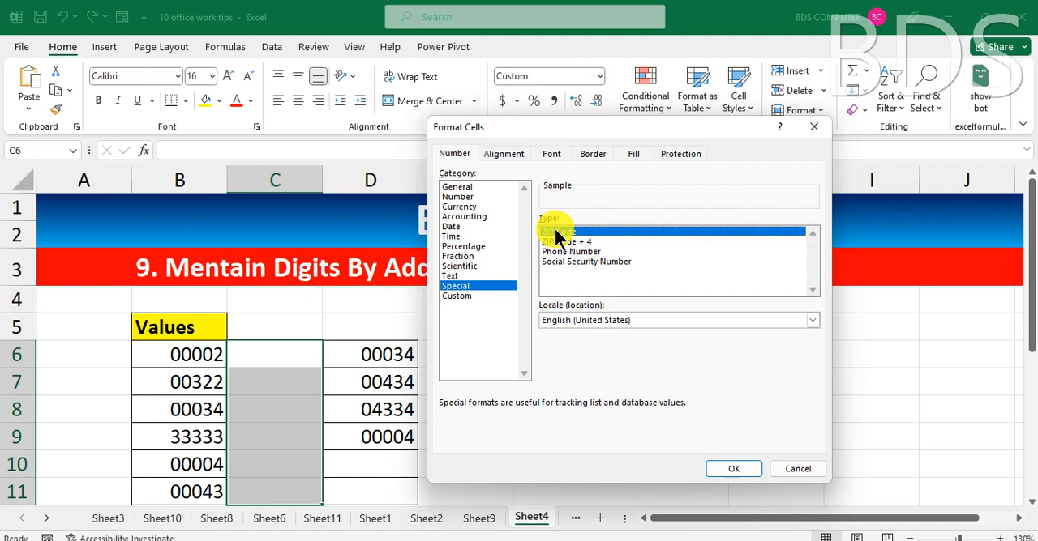
click(732, 470)
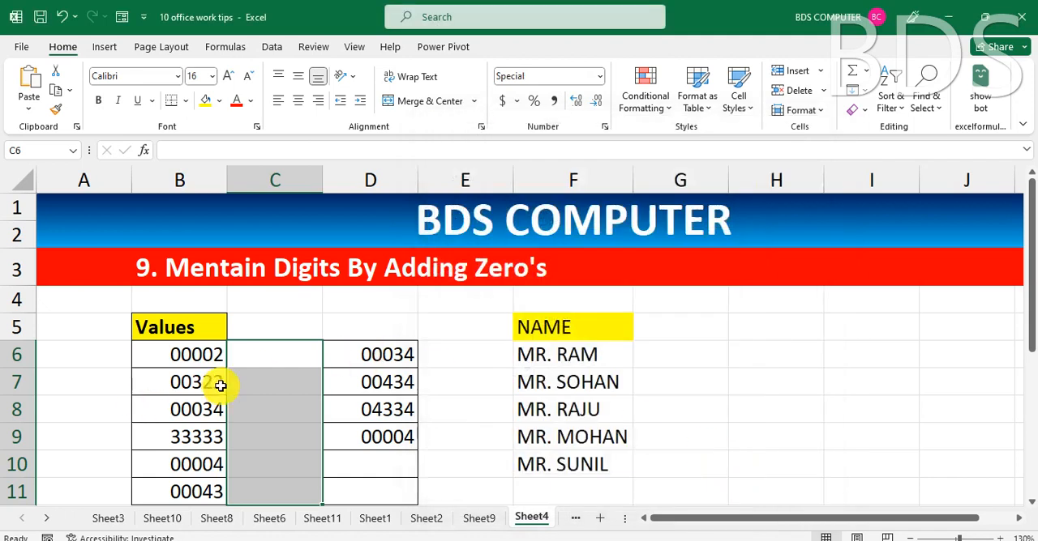
Enter 32 in C6 and 4587 in C7 to test the zero padding.
text(32)
key(Return)
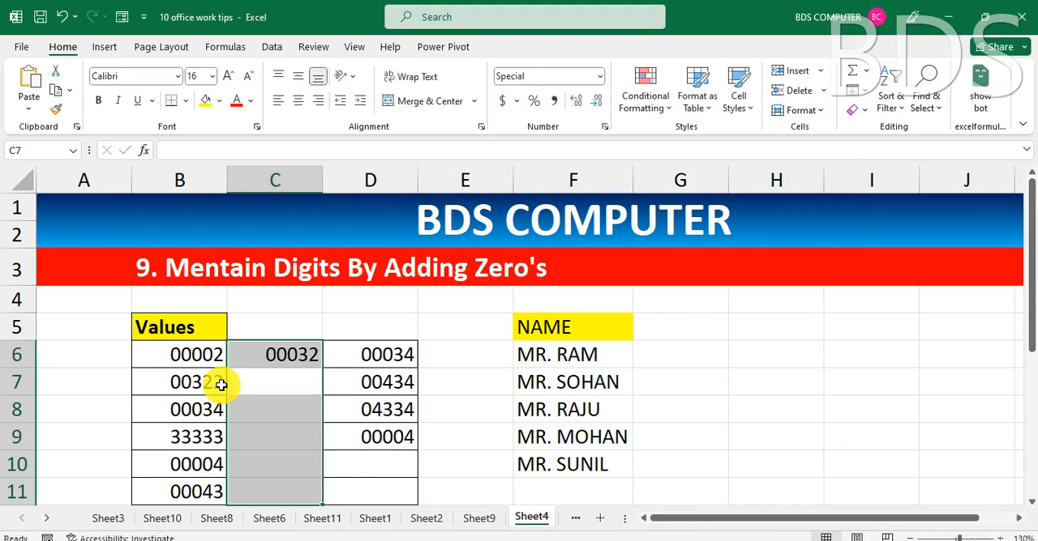
text(4587)
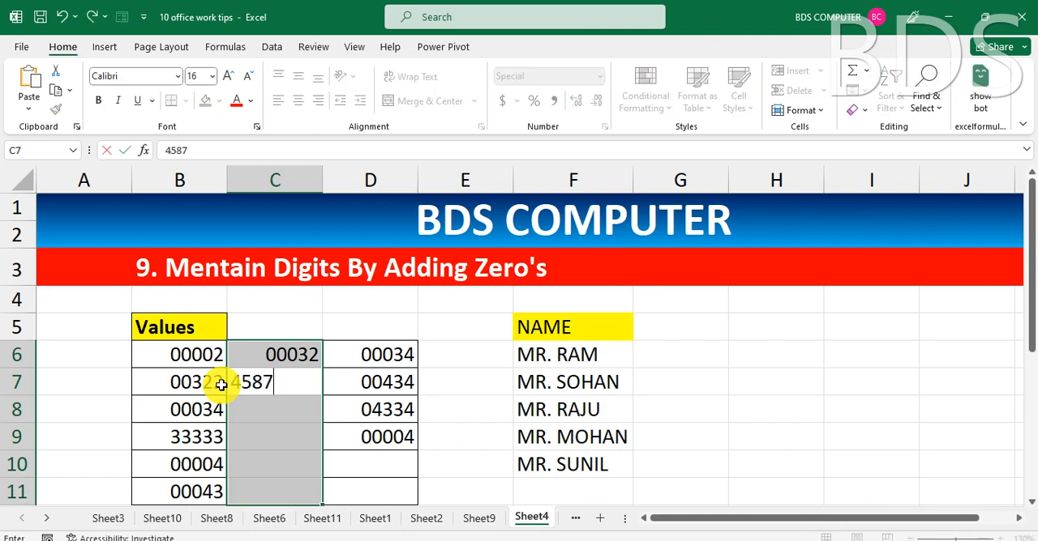
key(Return)
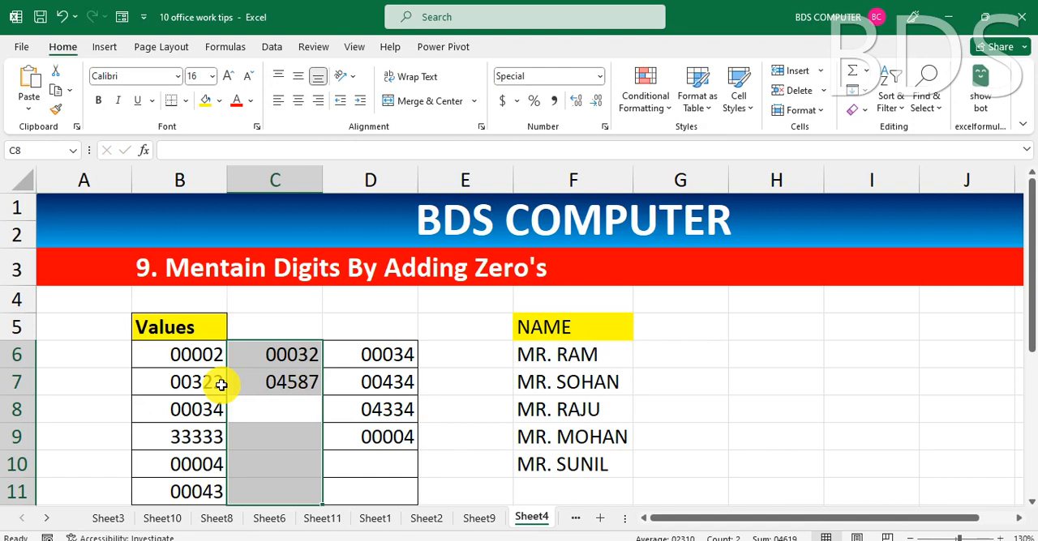
Check the custom number format behind the first prefixed name in F6.
click(558, 359)
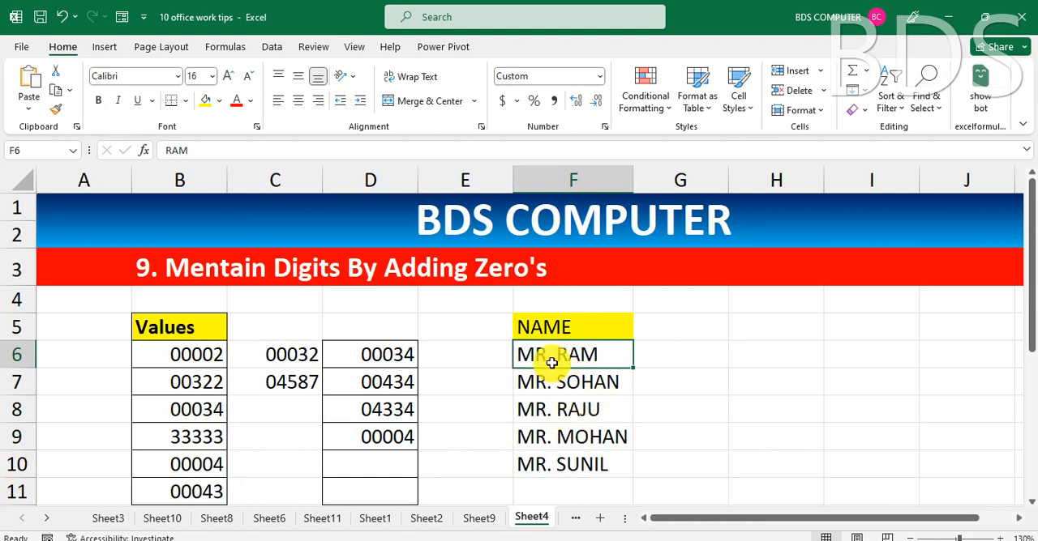
key(ctrl+1)
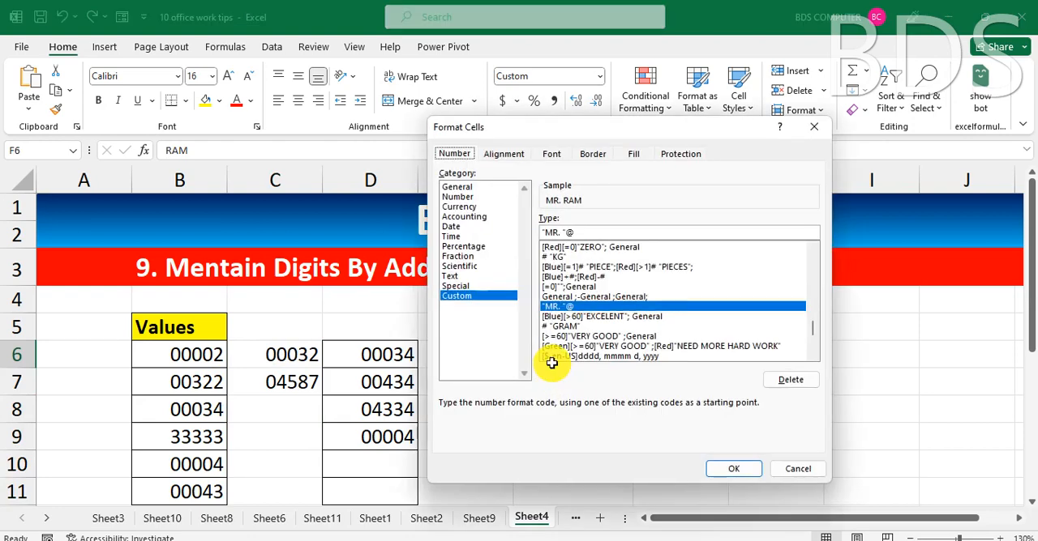
key(Escape)
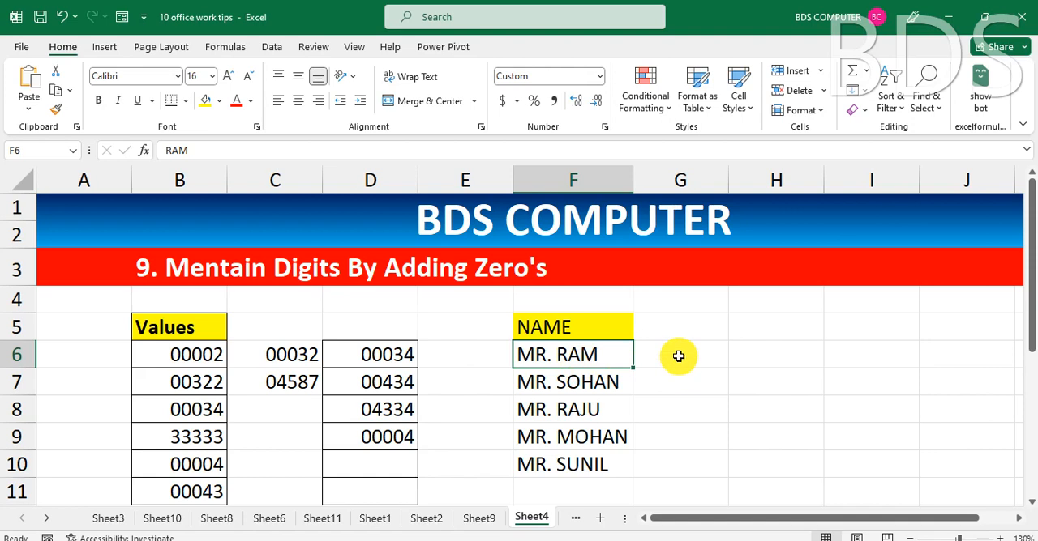
Apply the custom number format "Mr. " @ to G6:G10 and enter a sample first name in G6.
drag(678, 355, 680, 468)
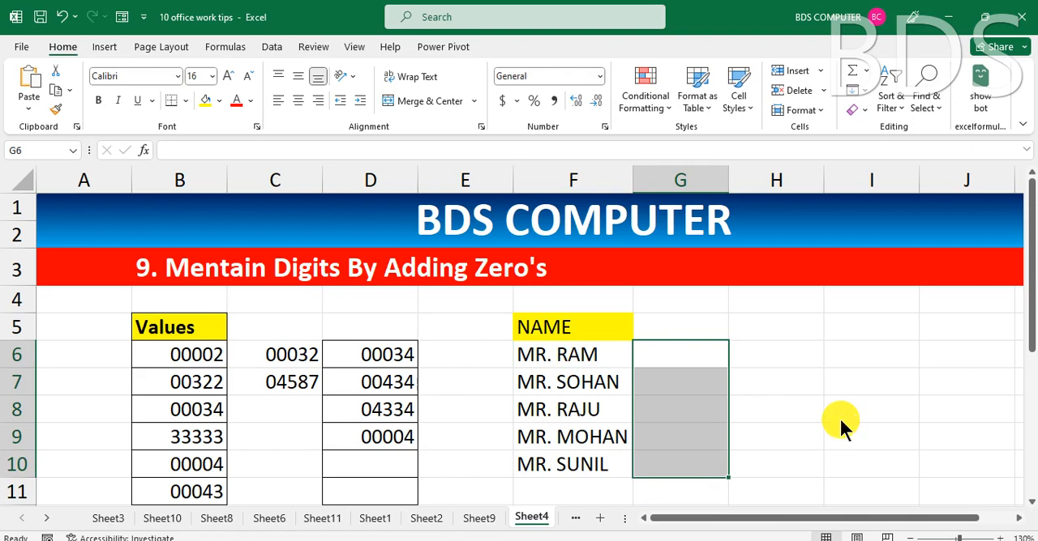
key(ctrl+1)
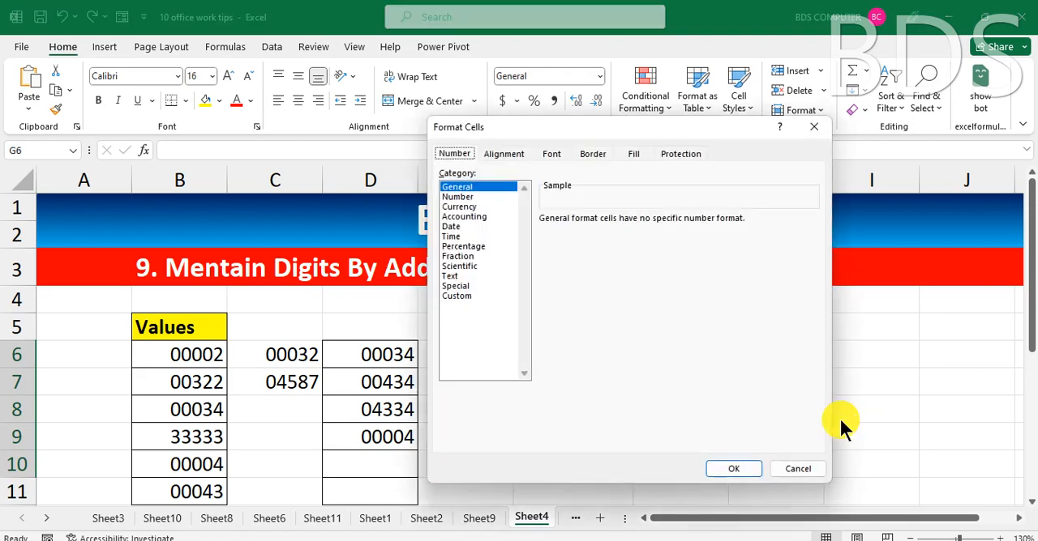
click(465, 295)
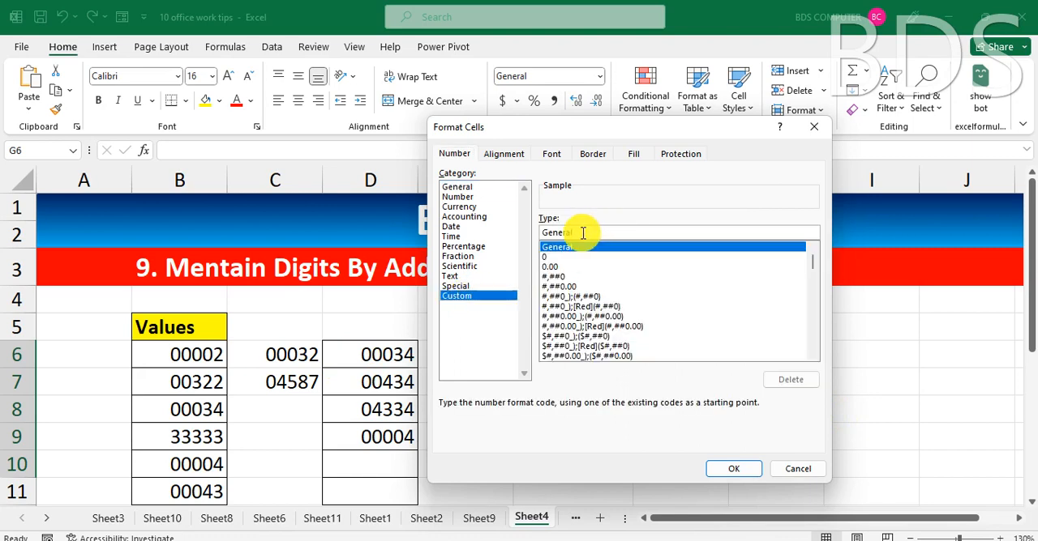
drag(583, 234, 510, 234)
text(")
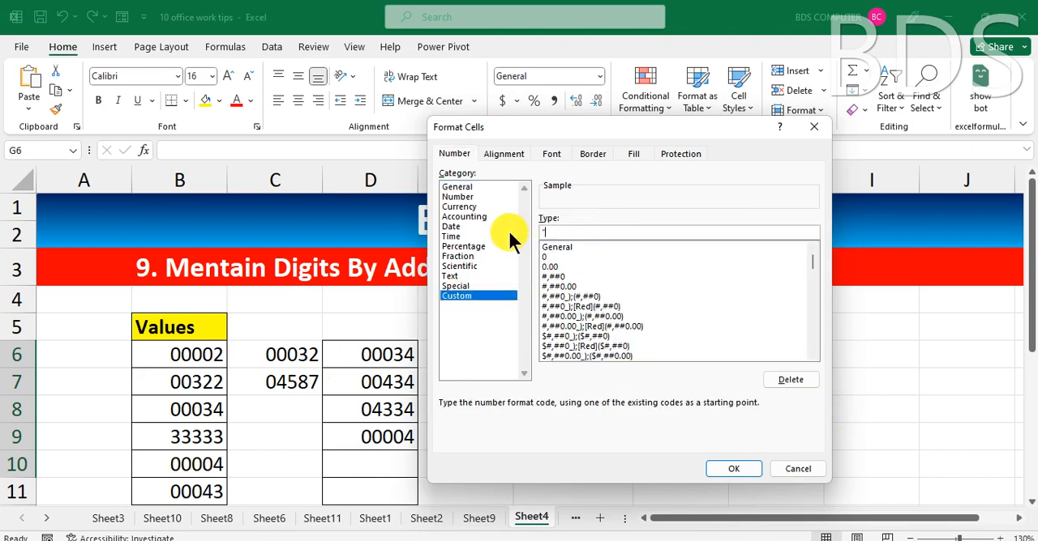
text(Mr. " @)
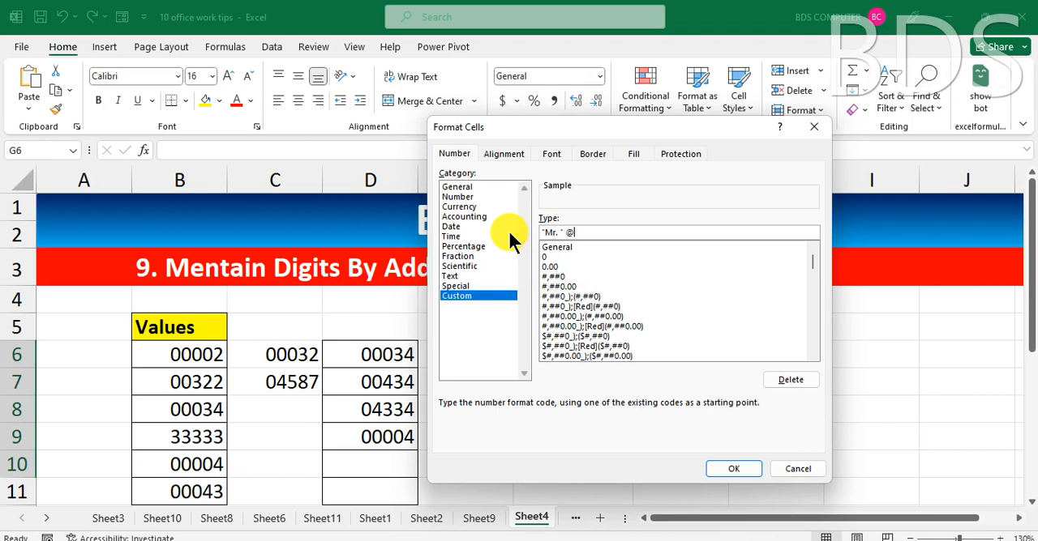
click(731, 471)
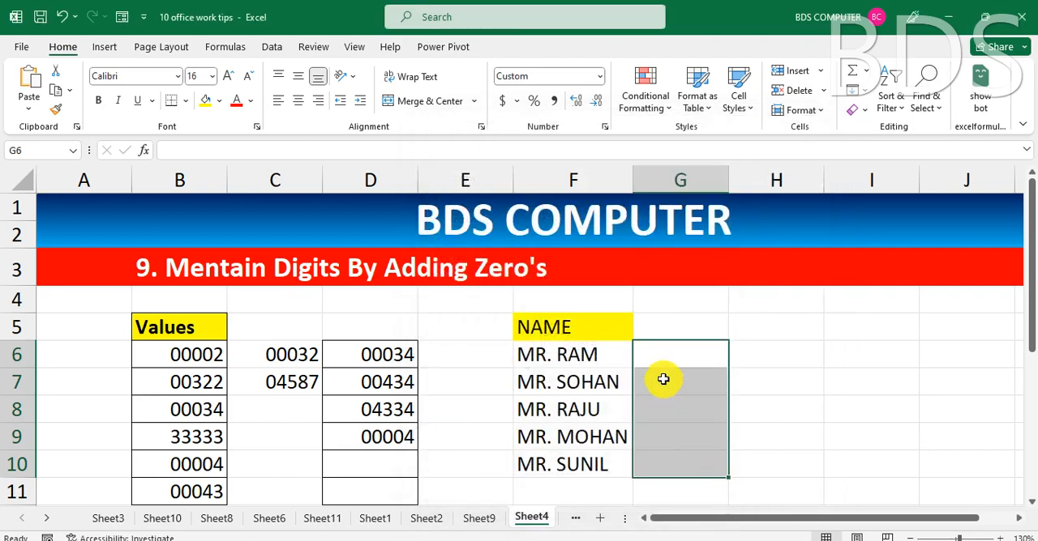
text(RAJU)
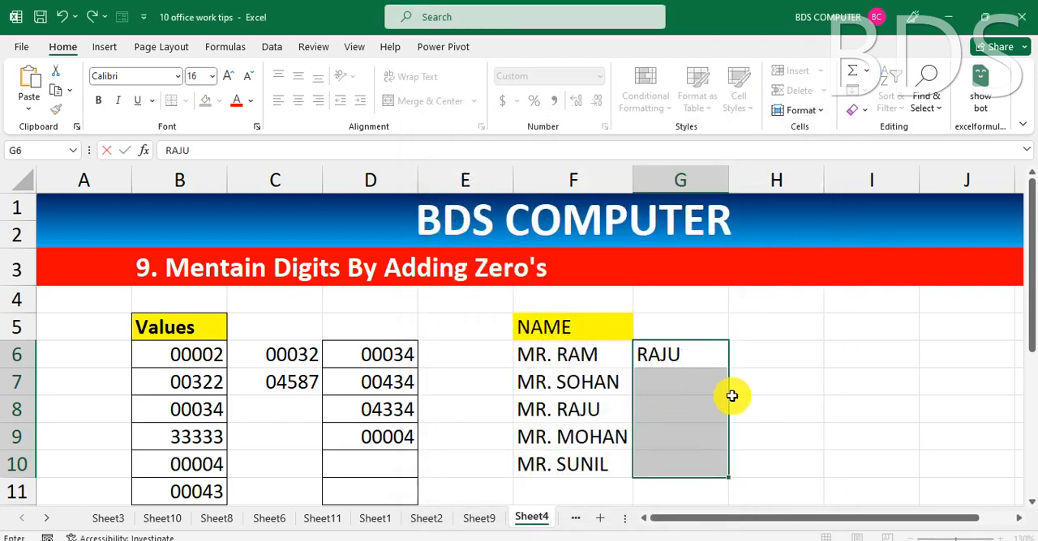
key(Return)
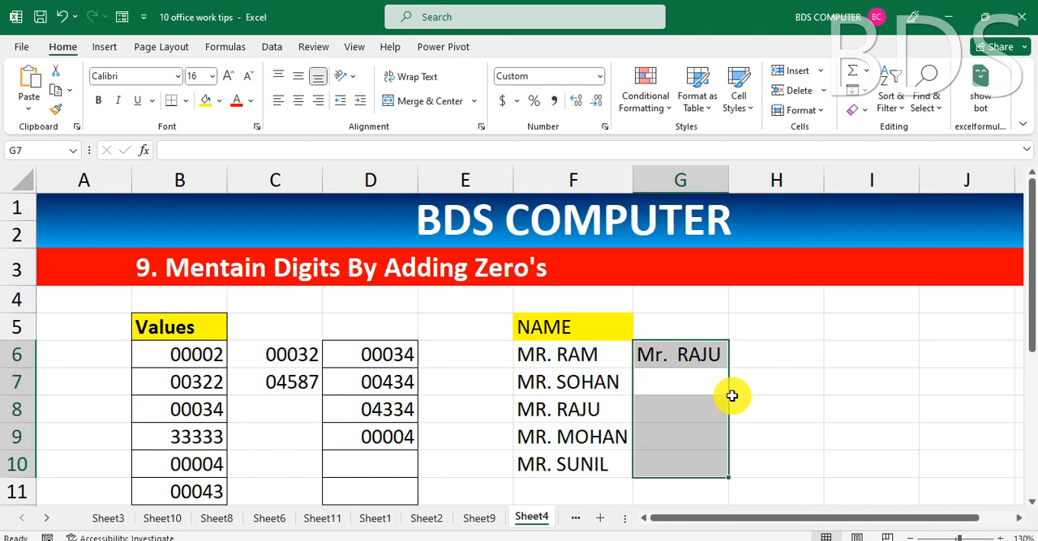
Change the custom format of G6:G10 to "Mr. "@ without the extra space, and enter another sample first name in G7.
key(ctrl+1)
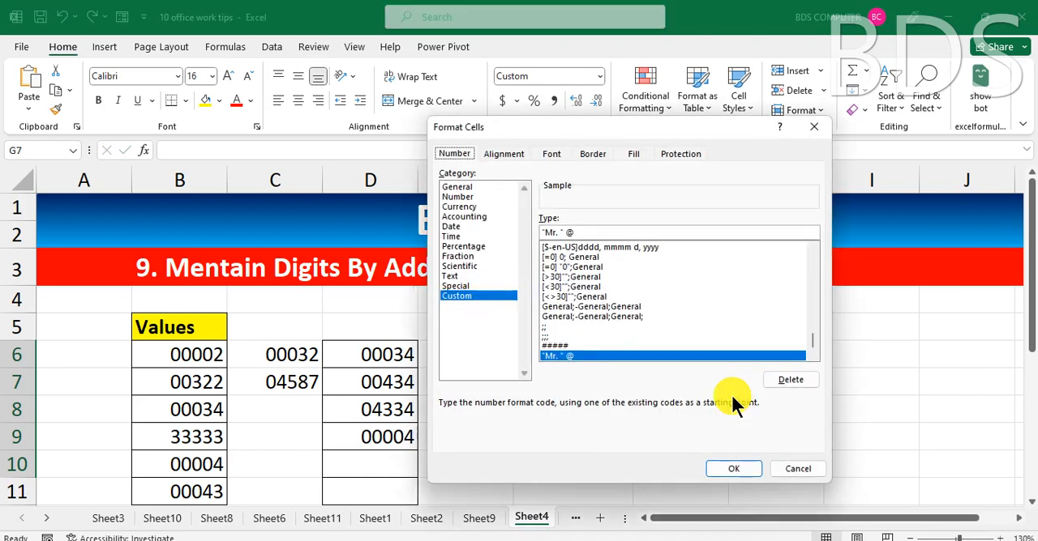
click(576, 235)
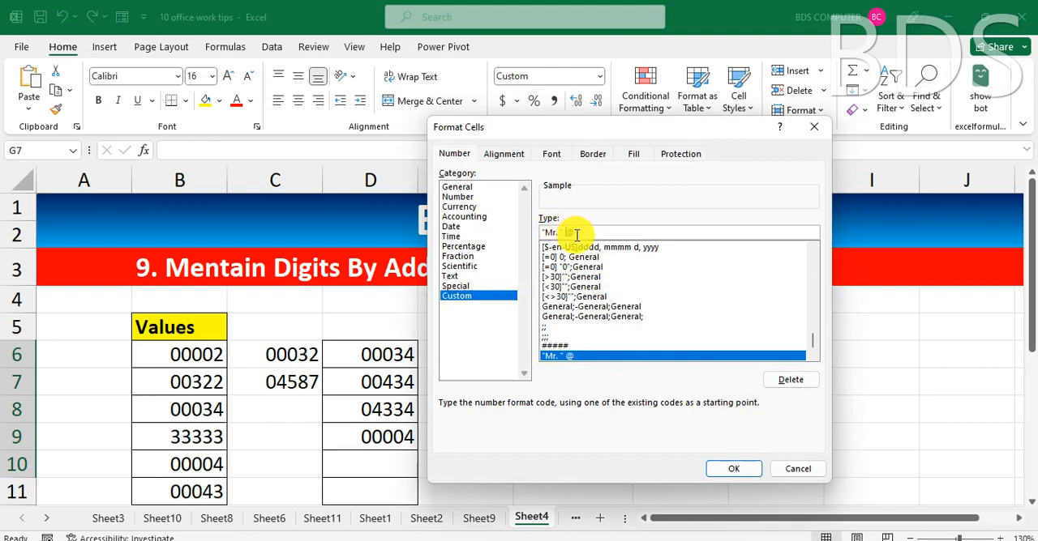
double_click(569, 354)
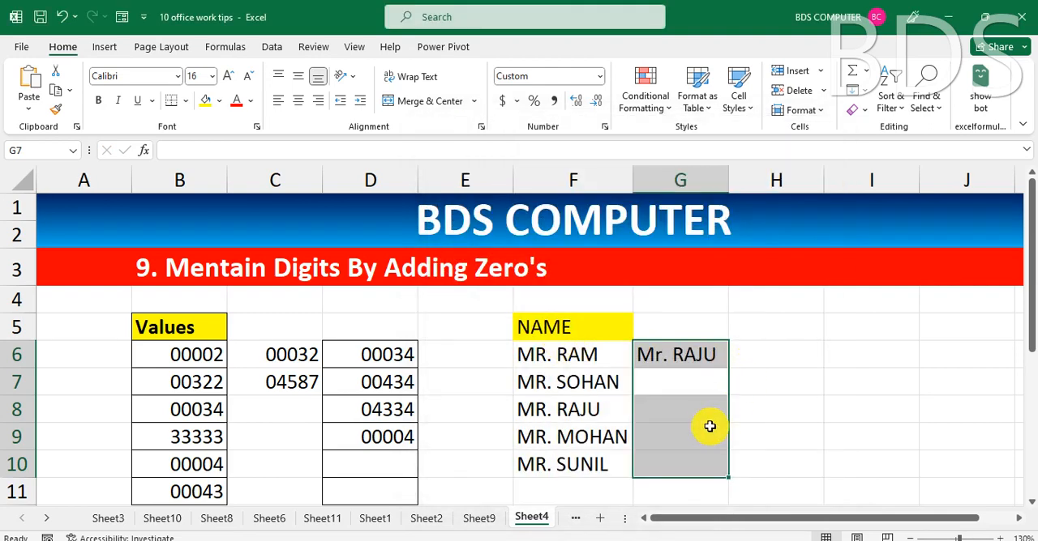
text(SONU)
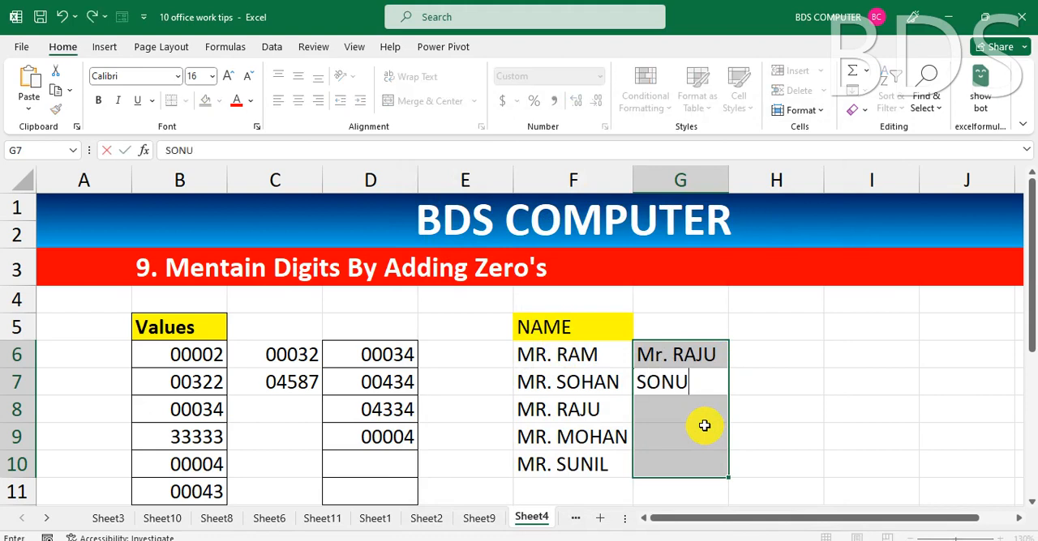
key(Return)
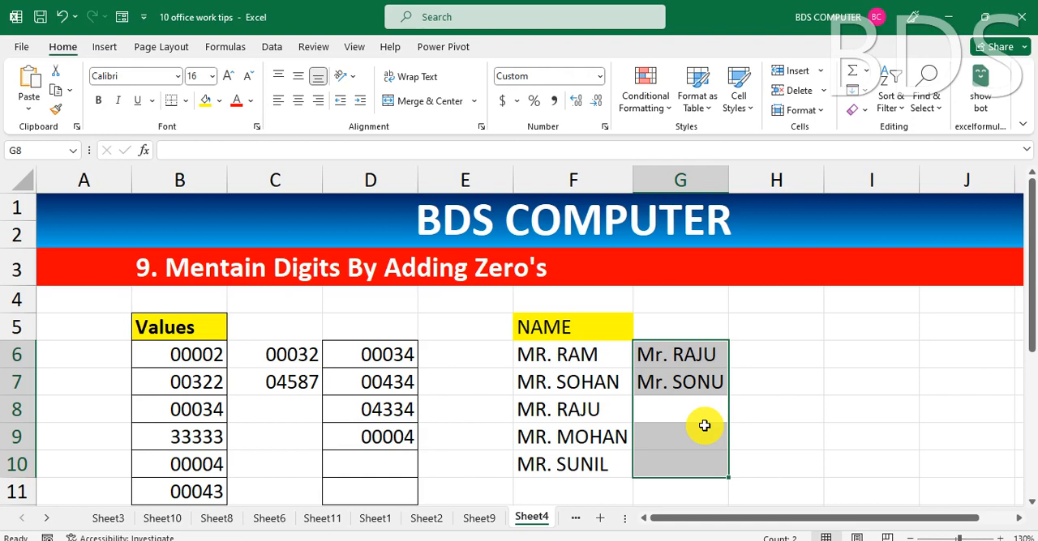
Switch to Sheet5, which holds the example on adding zero before numbers.
click(572, 519)
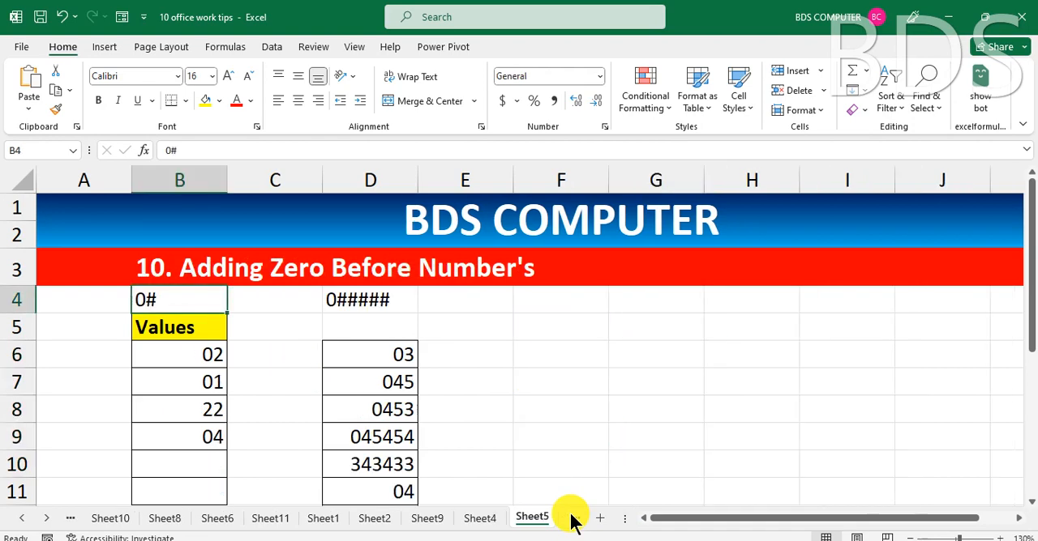
Compare the digit-padding example on Sheet4 with the leading-zero example on Sheet5, checking B6 and the format code in B4.
click(482, 523)
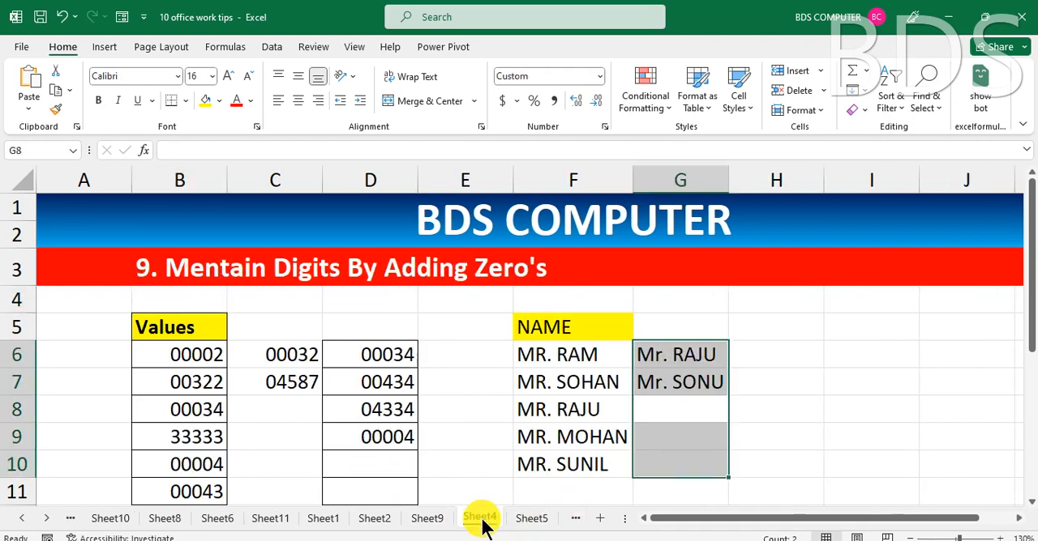
click(532, 522)
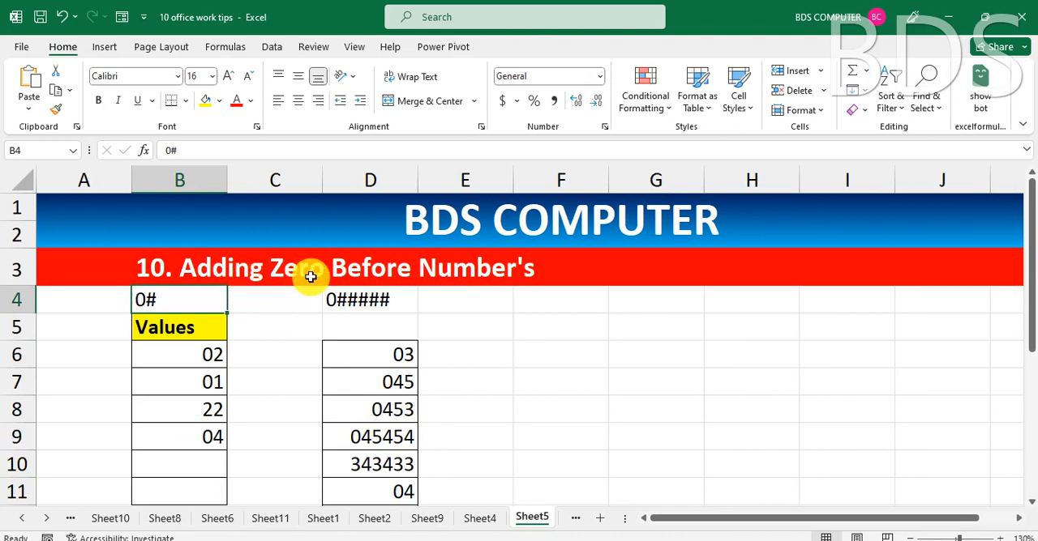
click(210, 358)
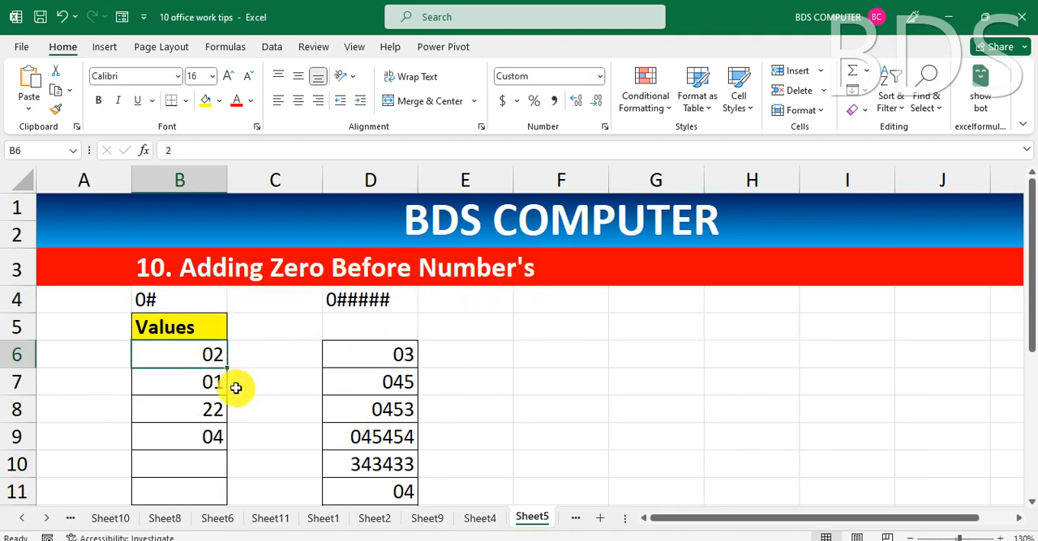
click(272, 350)
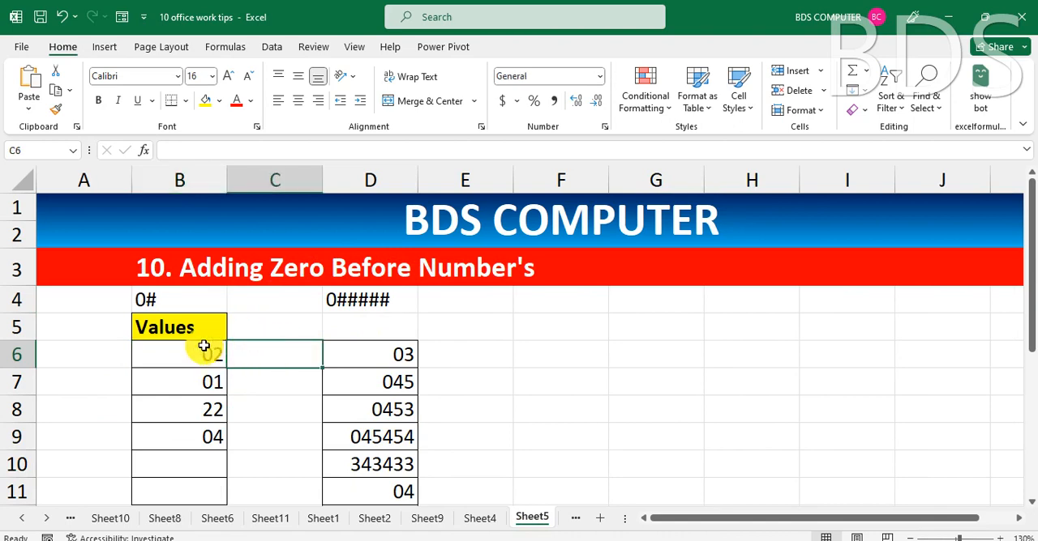
drag(275, 358, 269, 490)
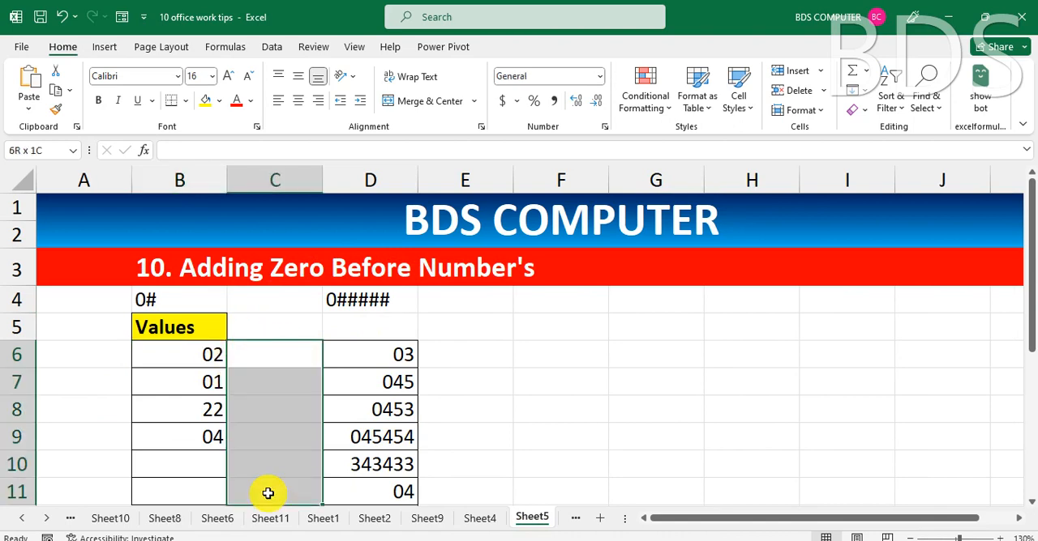
click(274, 472)
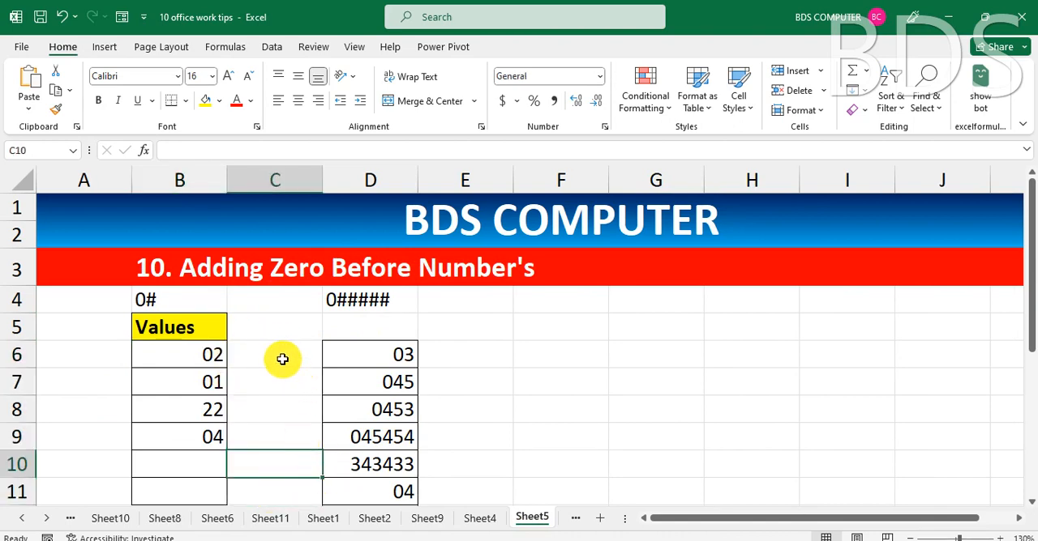
drag(281, 358, 256, 338)
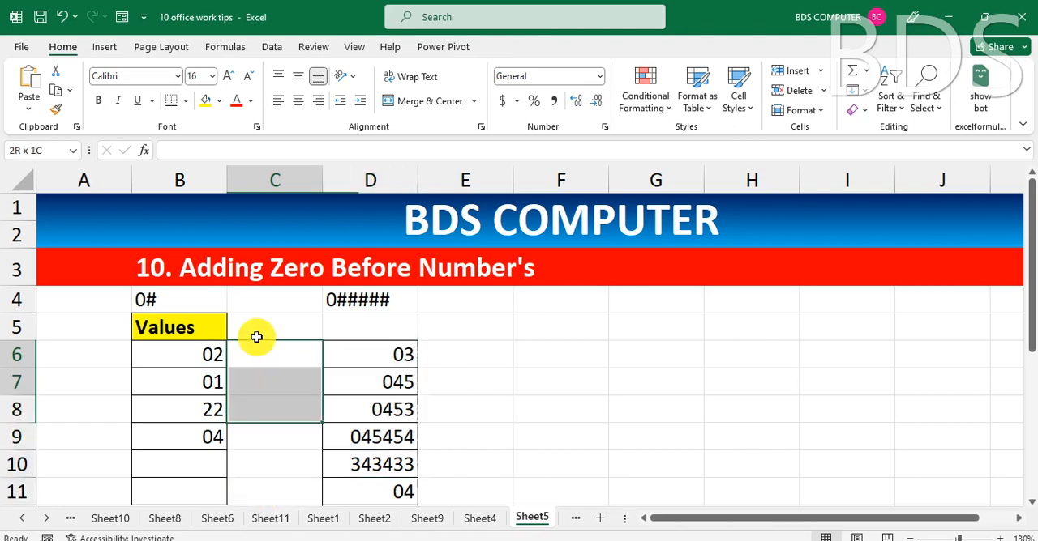
click(153, 304)
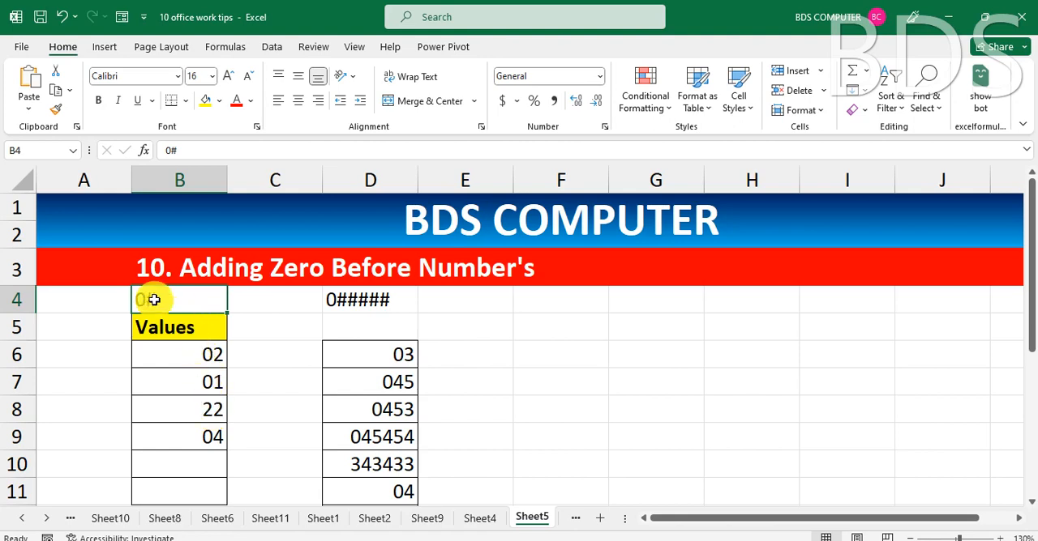
Apply the custom number format 0# to cell C11.
click(271, 355)
drag(270, 355, 273, 488)
click(273, 489)
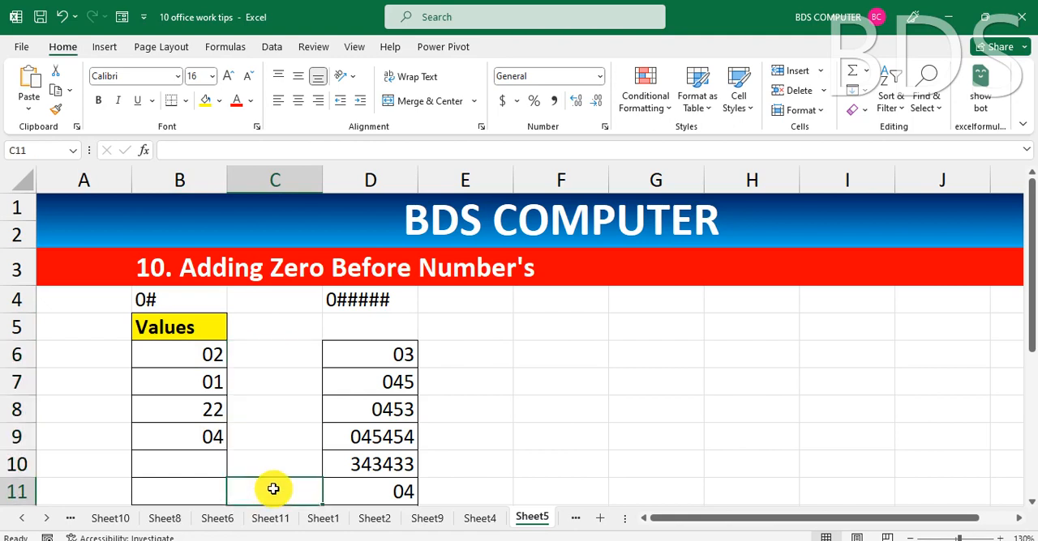
key(ctrl+1)
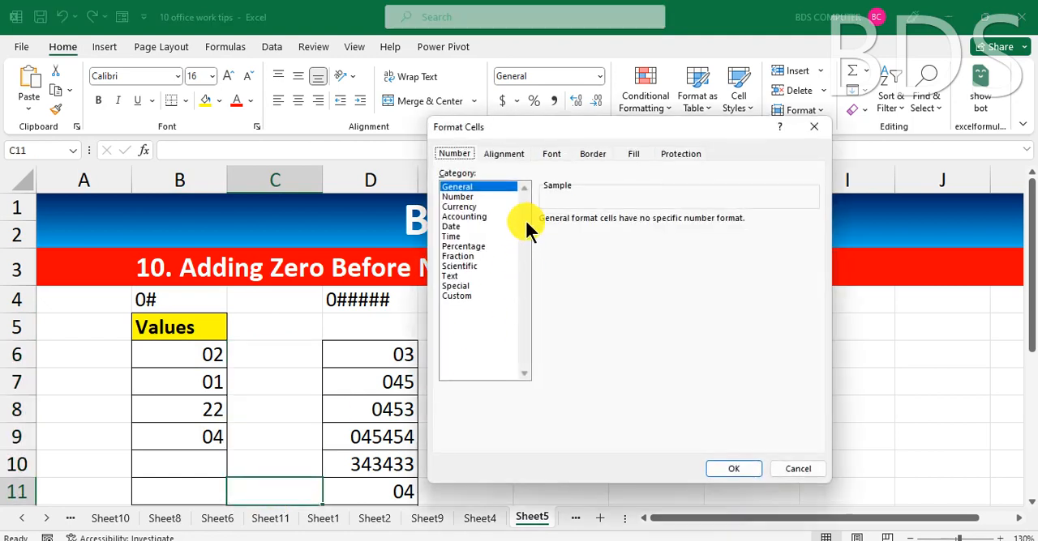
click(461, 295)
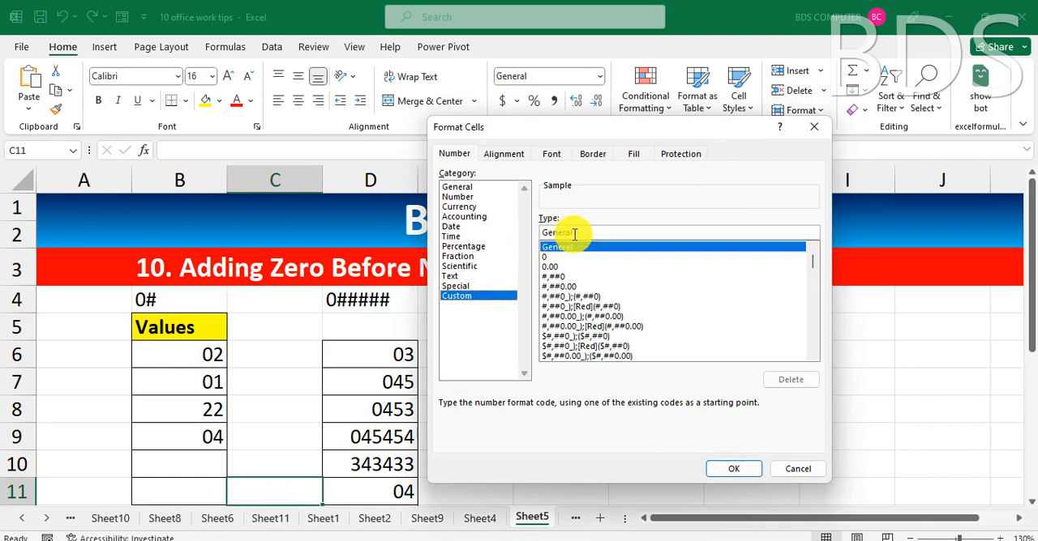
text(0)
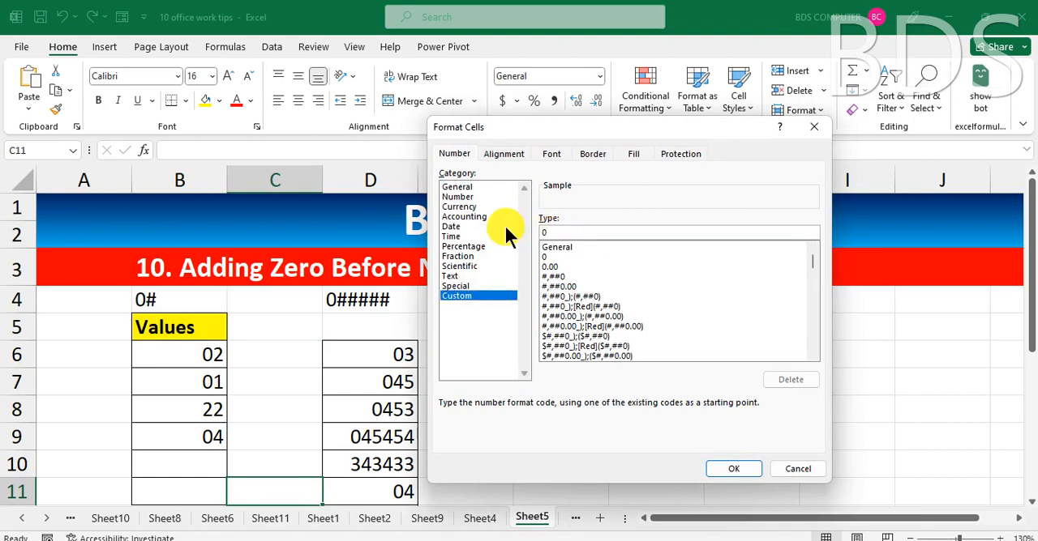
text(#)
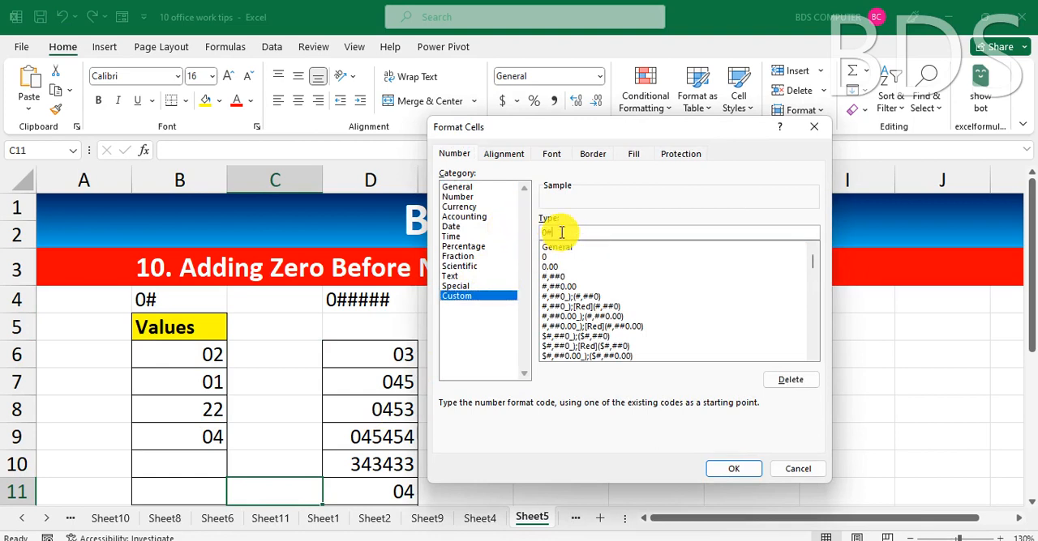
click(735, 469)
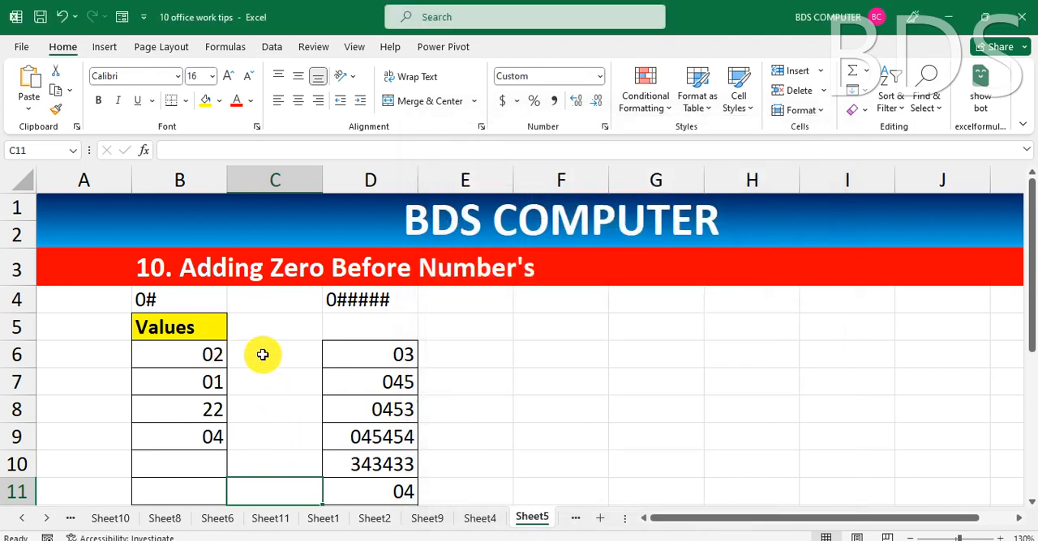
Apply the custom number format 0# to the range C6:C11.
drag(262, 354, 280, 484)
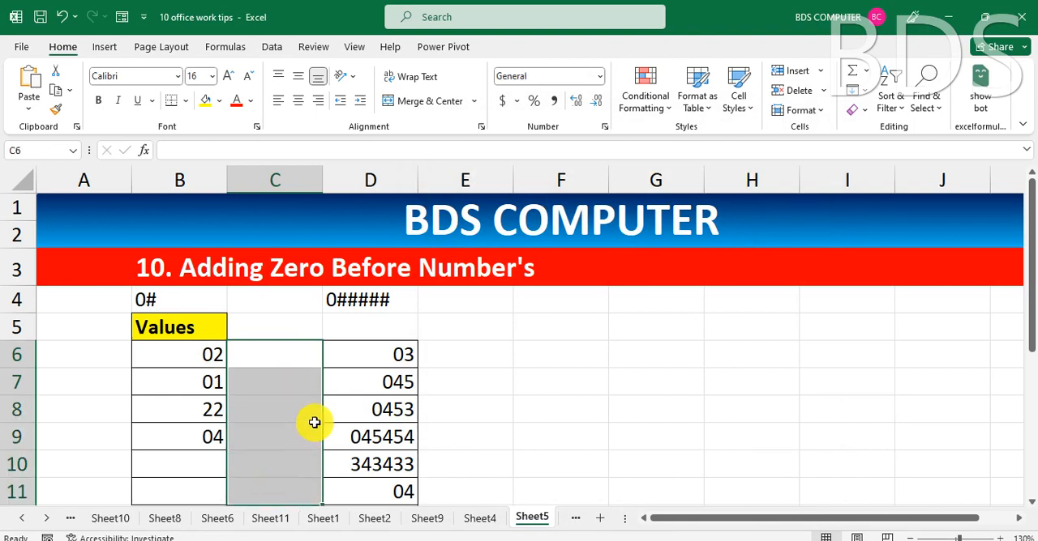
key(ctrl+1)
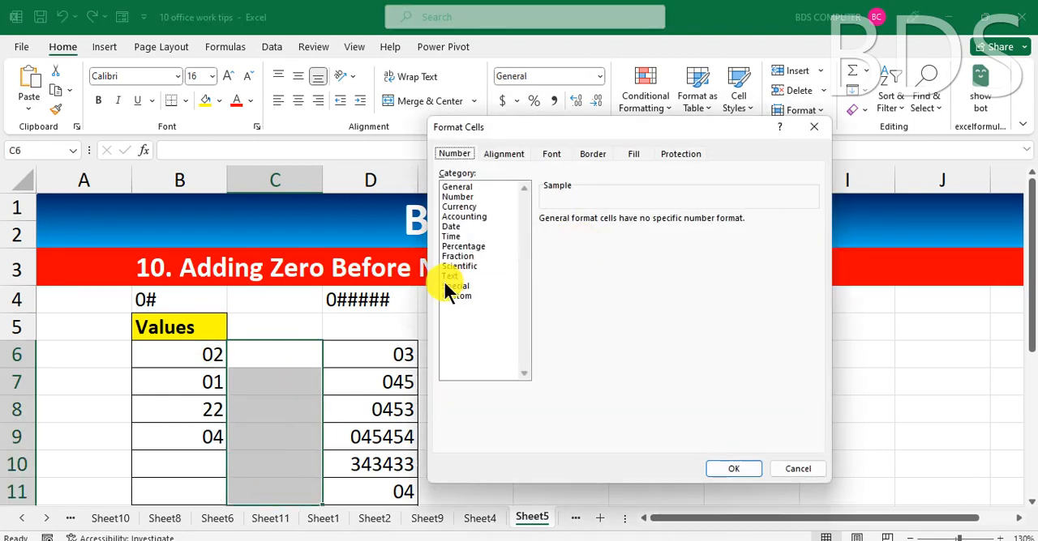
click(457, 296)
double_click(582, 233)
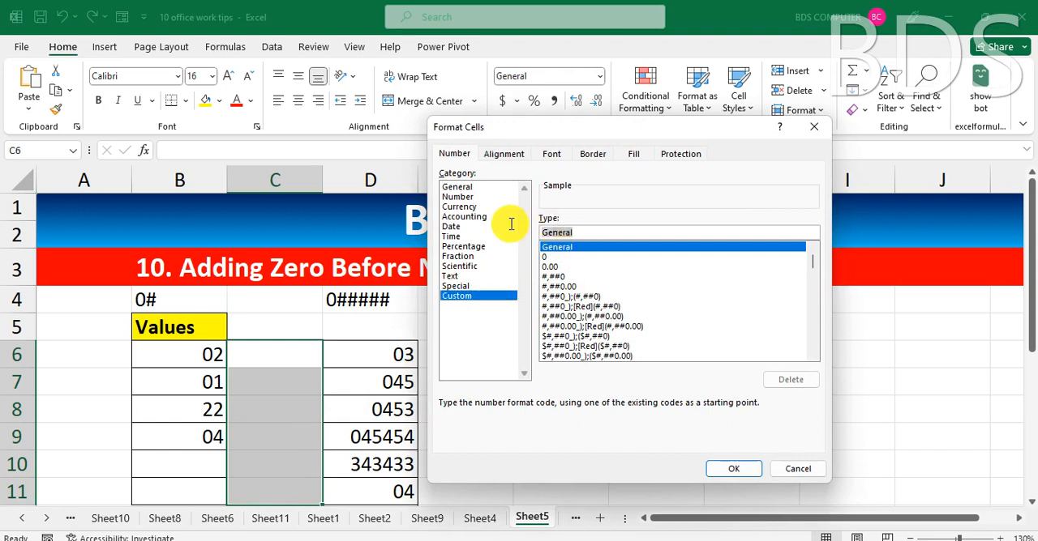
text(0#)
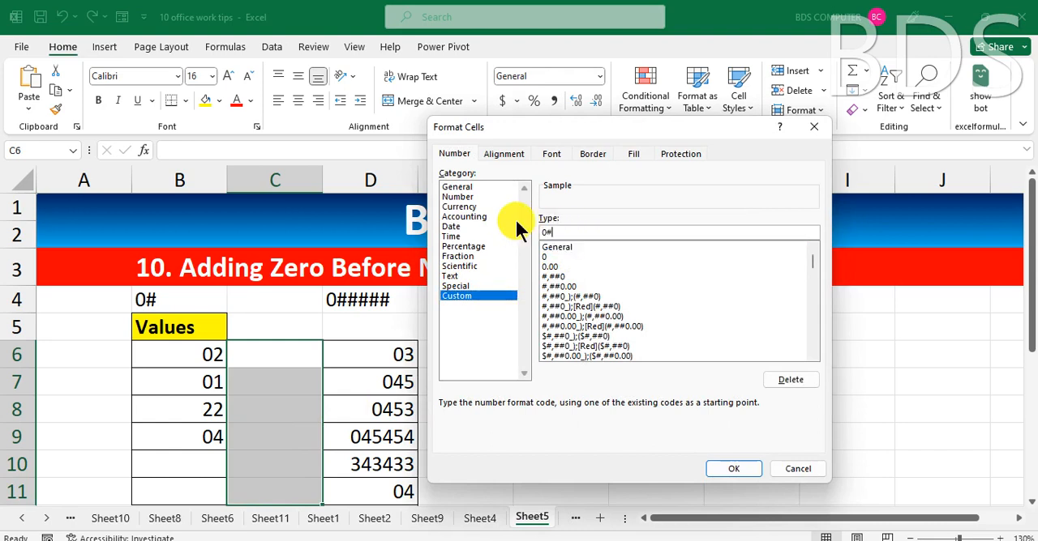
click(732, 469)
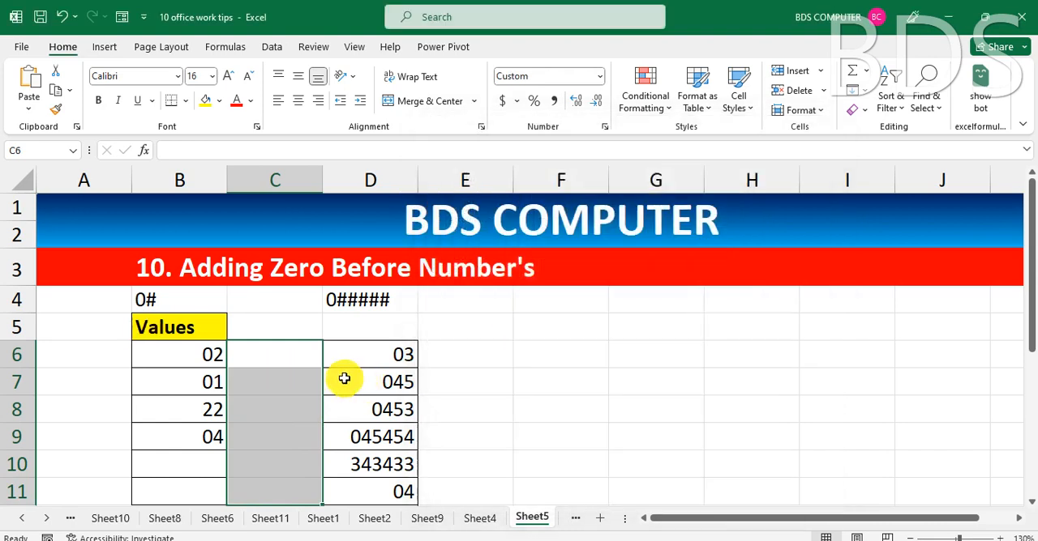
Enter the sample numbers 5 in C6 and 58 in C7.
text(5)
key(Return)
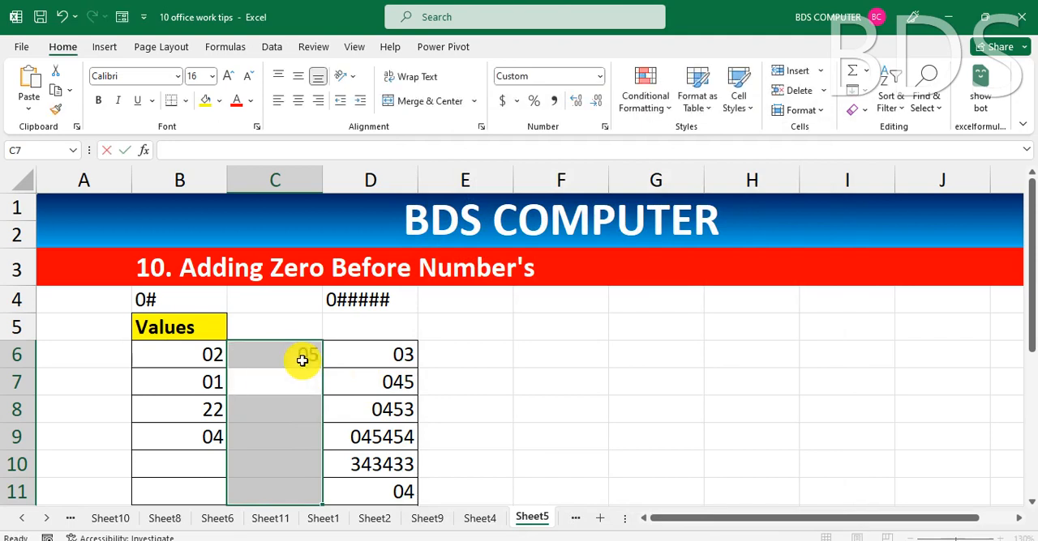
text(58)
key(Return)
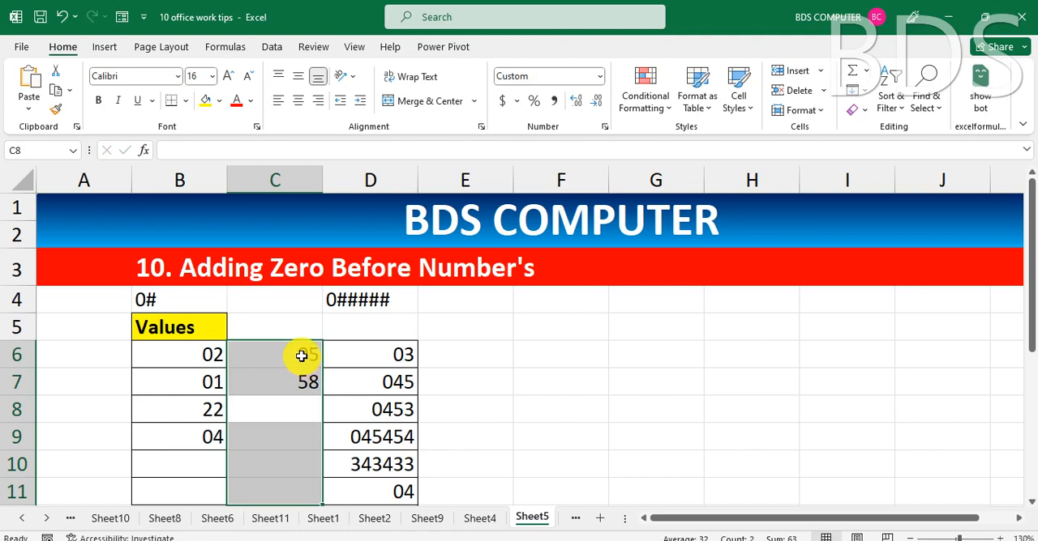
Extend the custom number format of C6:C11 to 0####.
key(ctrl+1)
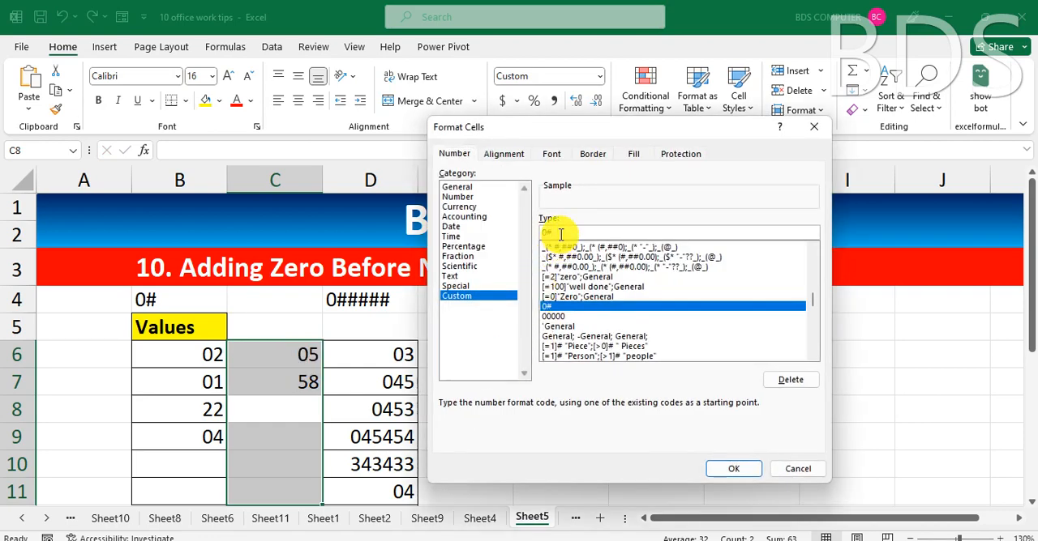
text(#)
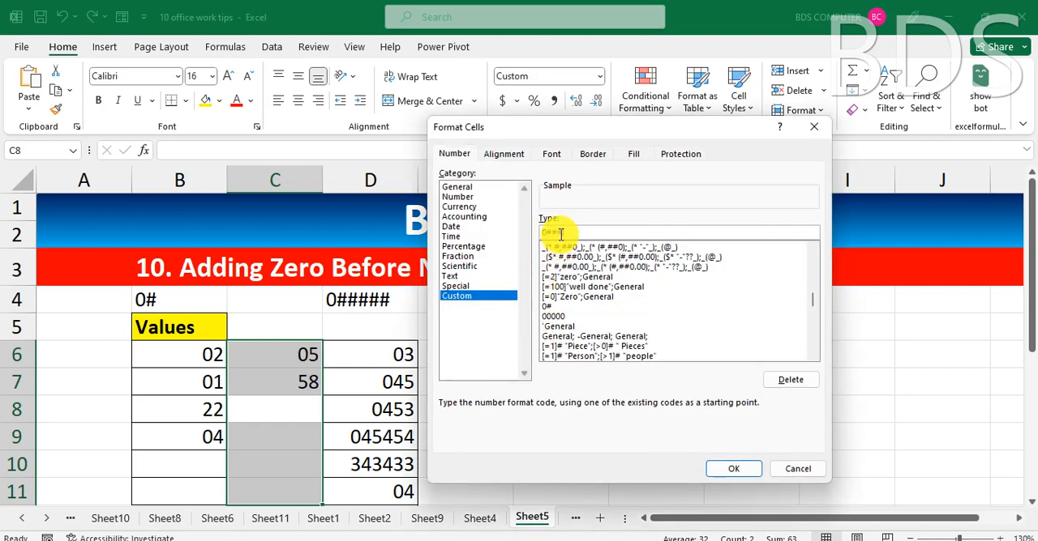
text(#)
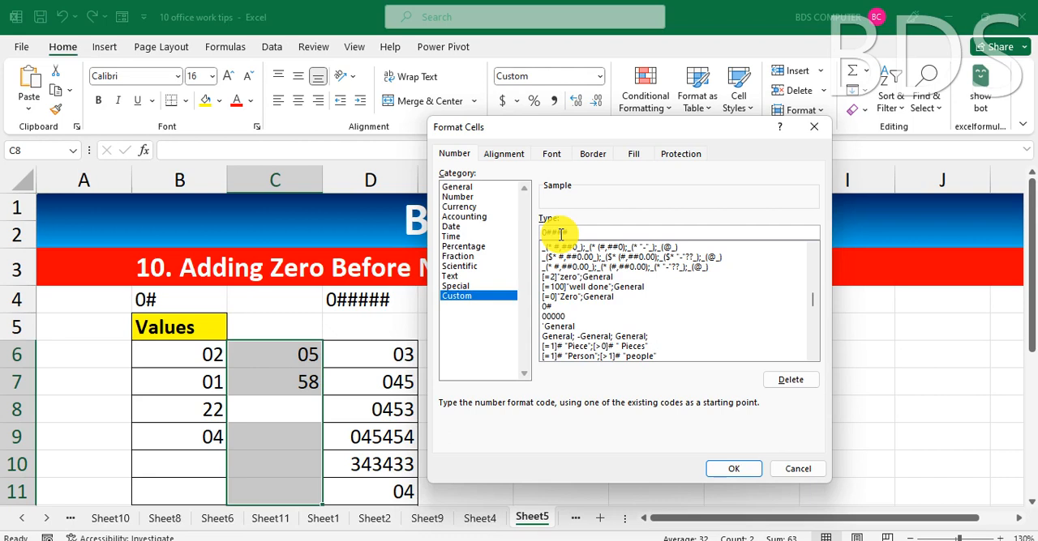
click(733, 470)
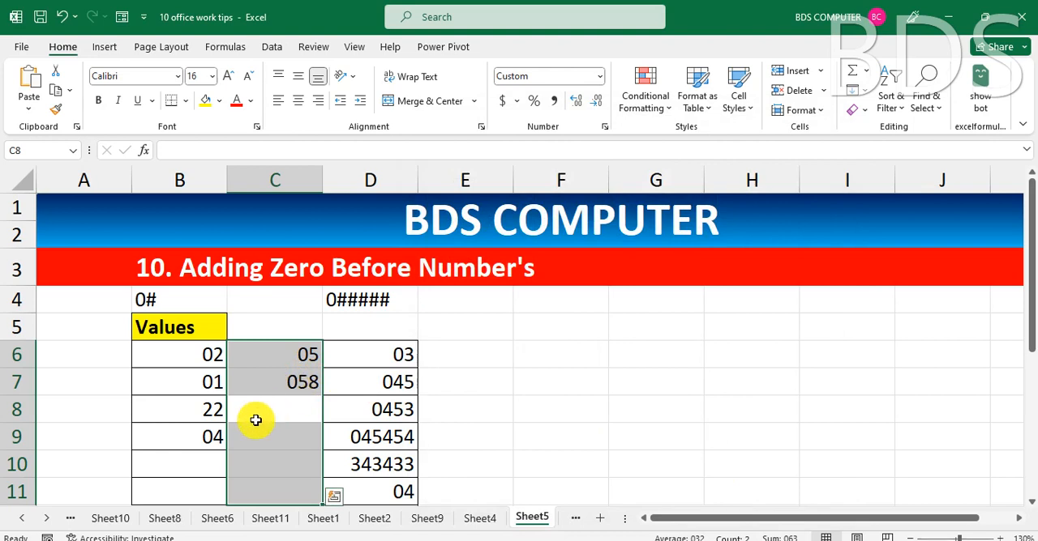
Enter the sample numbers 4587, 236 and 1 in C8, C9 and C10.
text(4587)
key(Return)
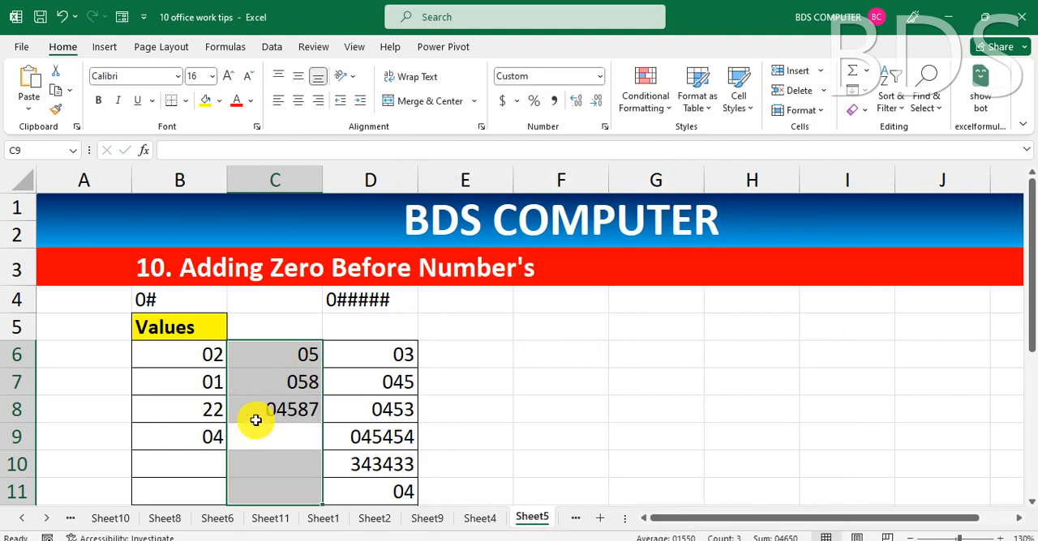
text(236)
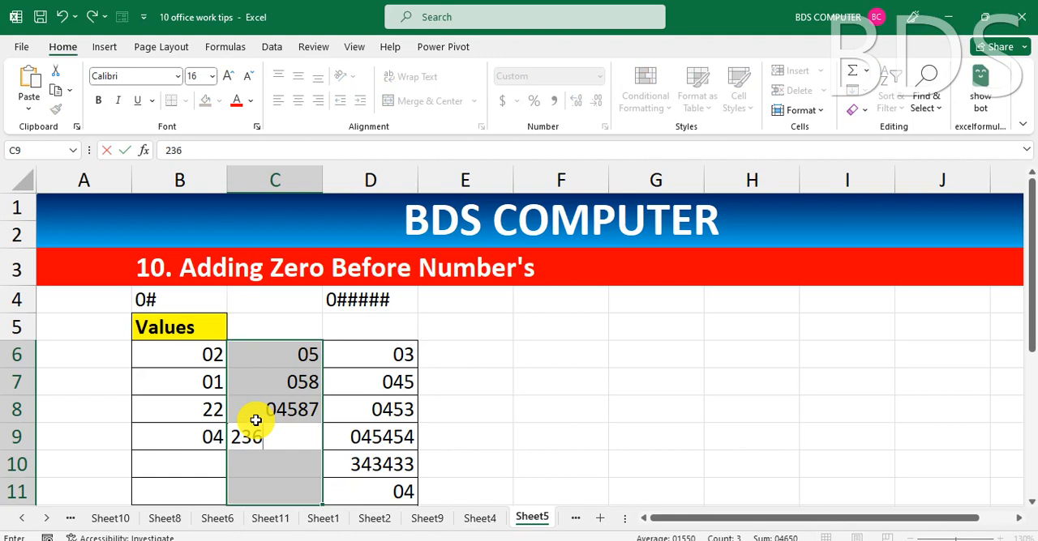
key(Return)
text(1)
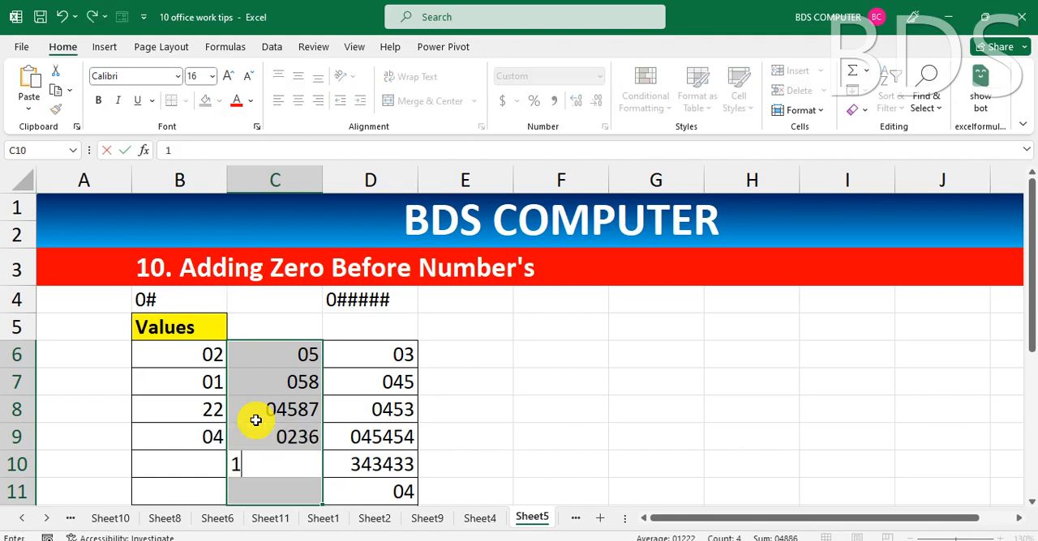
key(Return)
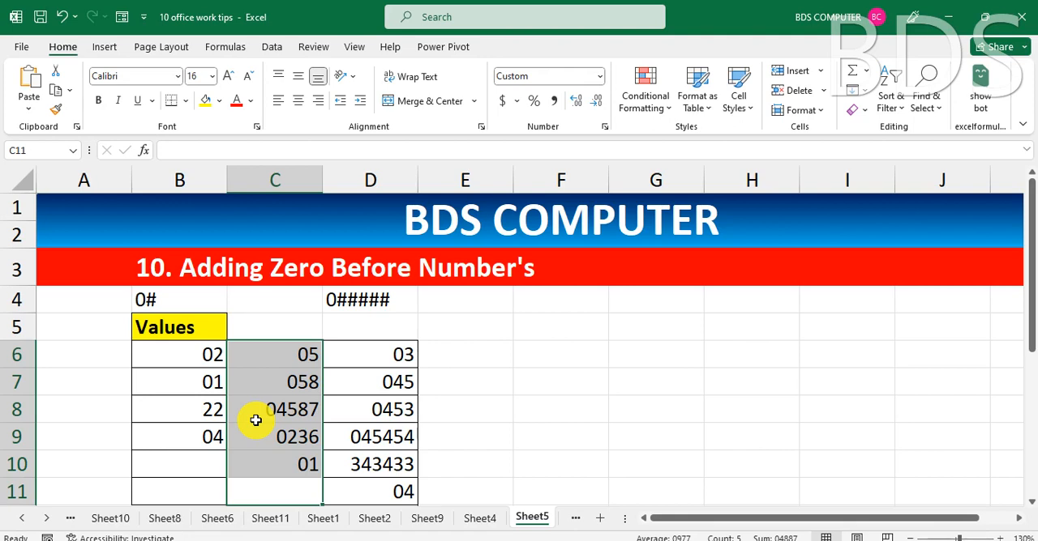
Change the custom number format of C6:C11 to 00000 so every number is padded to five digits.
key(ctrl+1)
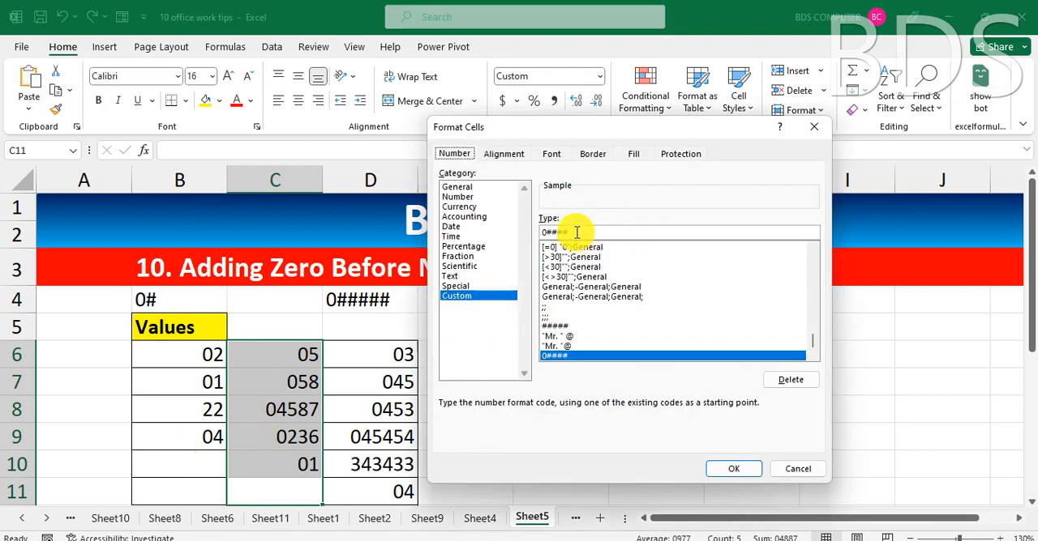
click(577, 232)
key(BackSpace)
key(BackSpace)
key(BackSpace)
key(BackSpace)
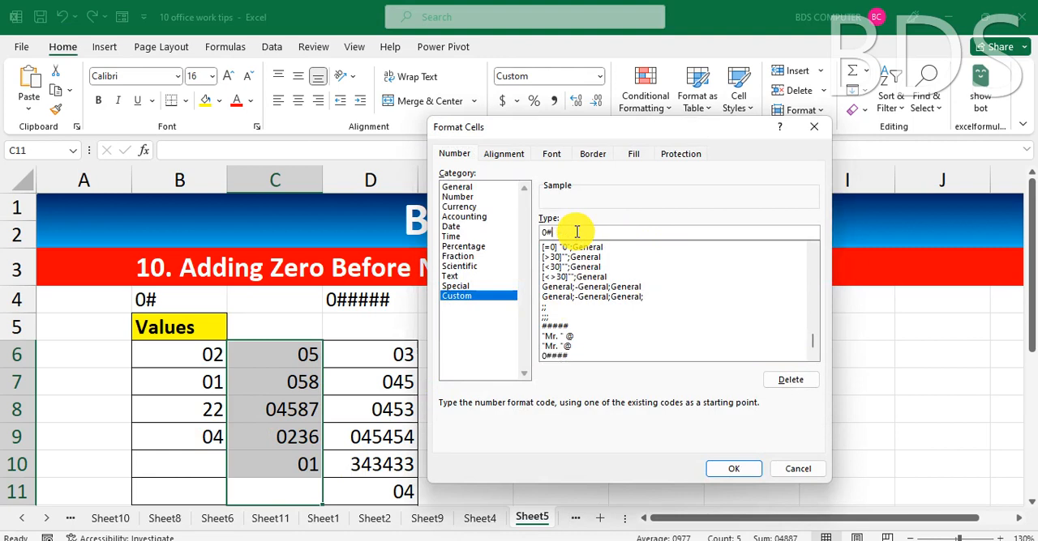
text(00000)
click(741, 475)
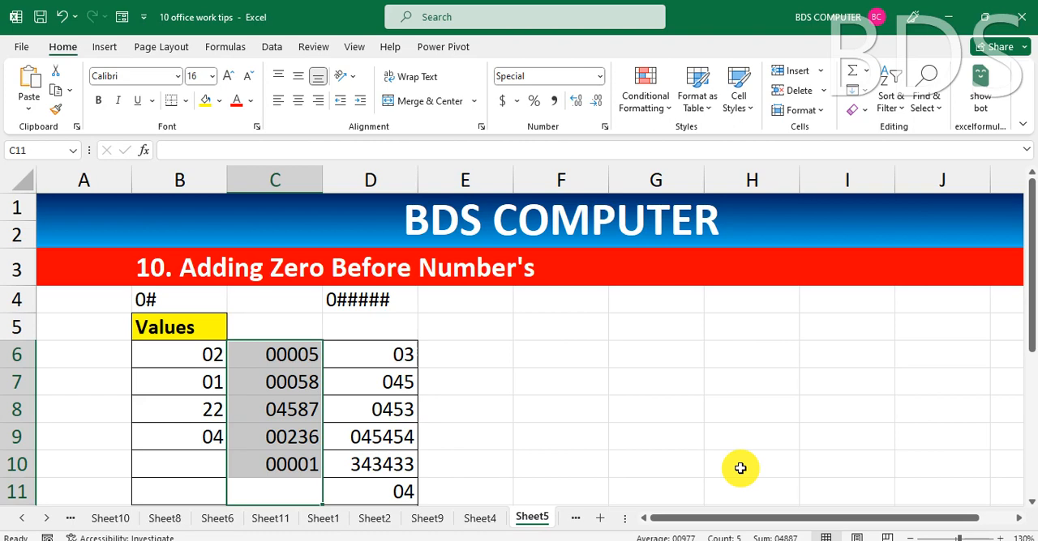
click(569, 519)
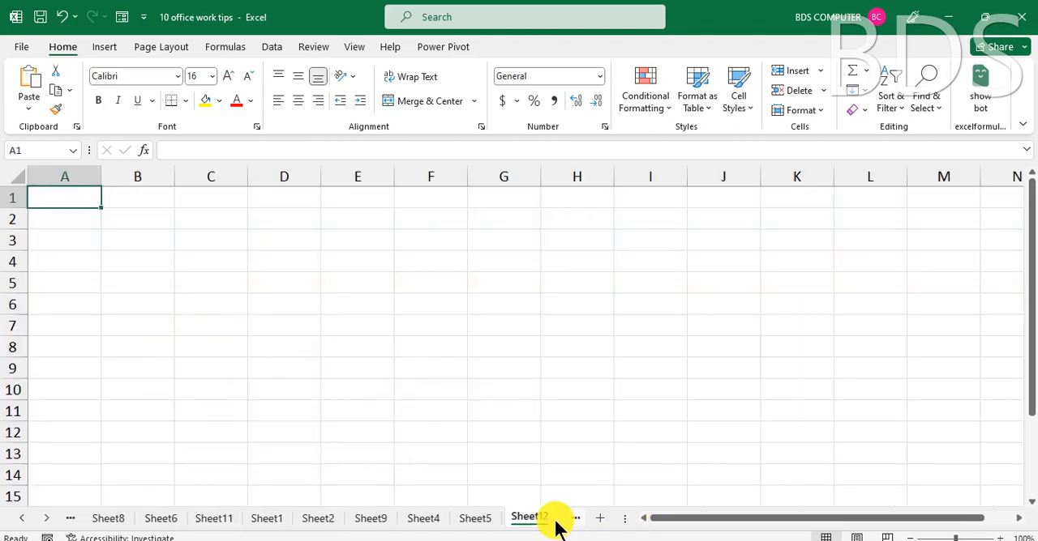
click(475, 520)
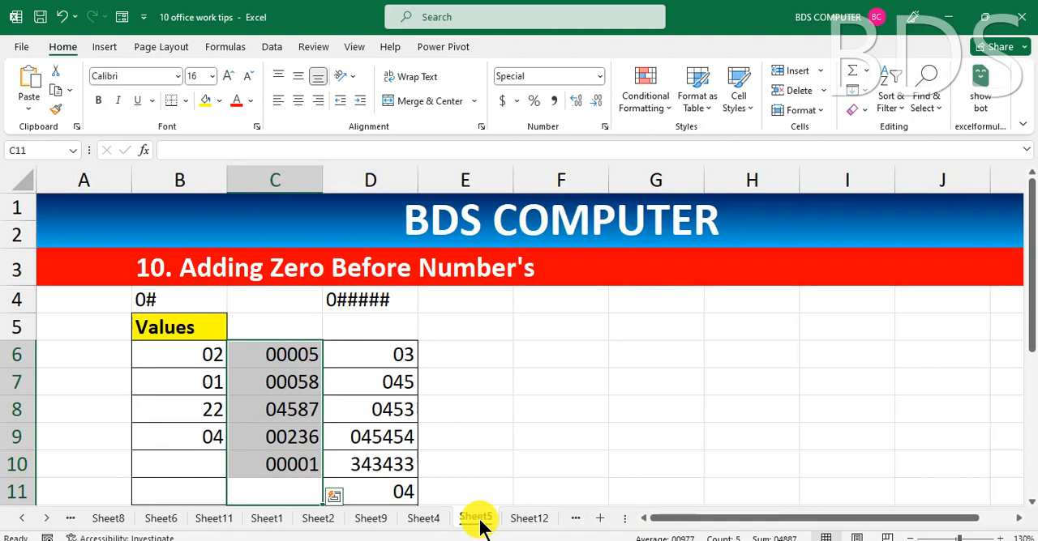
click(528, 518)
click(505, 407)
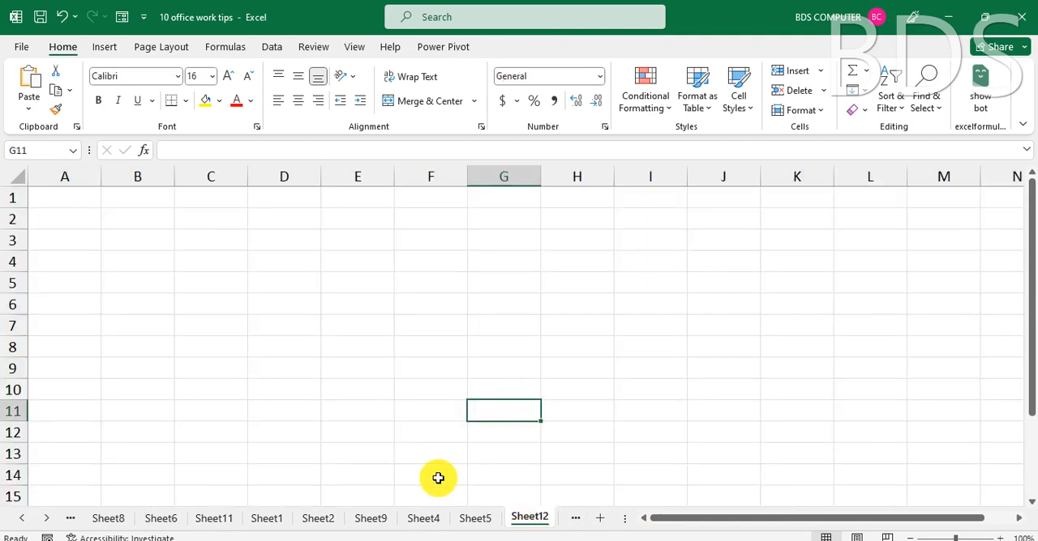
click(474, 519)
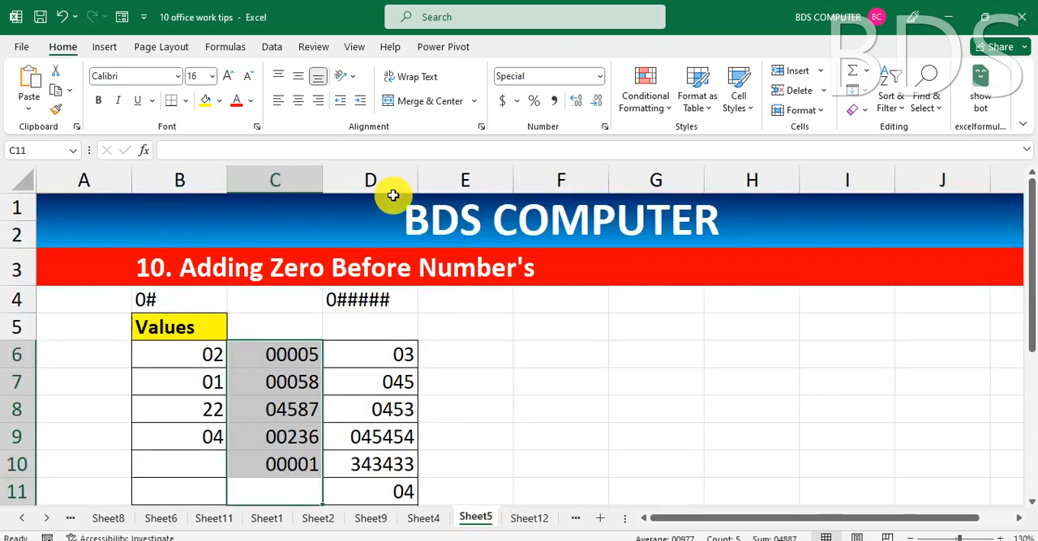
click(490, 306)
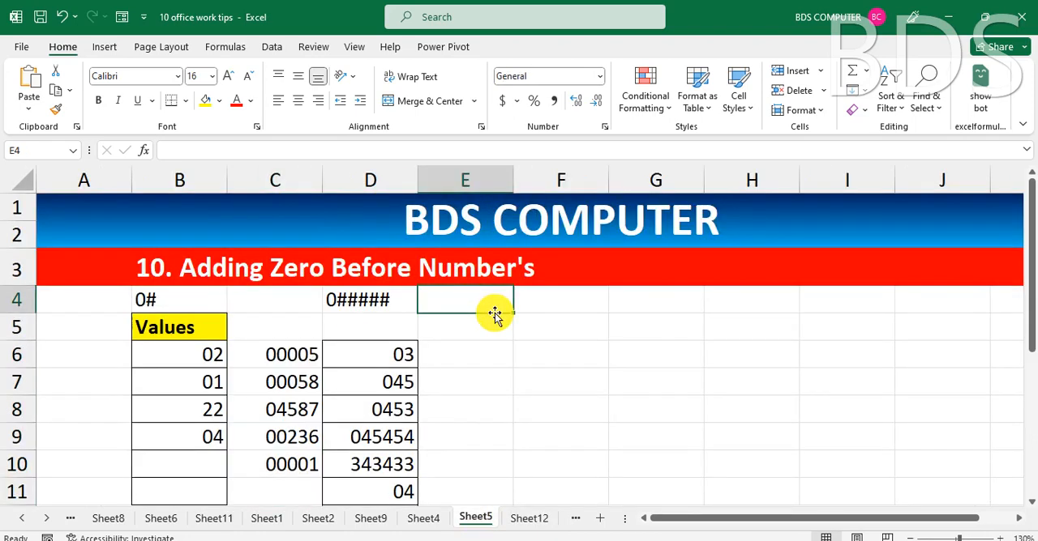